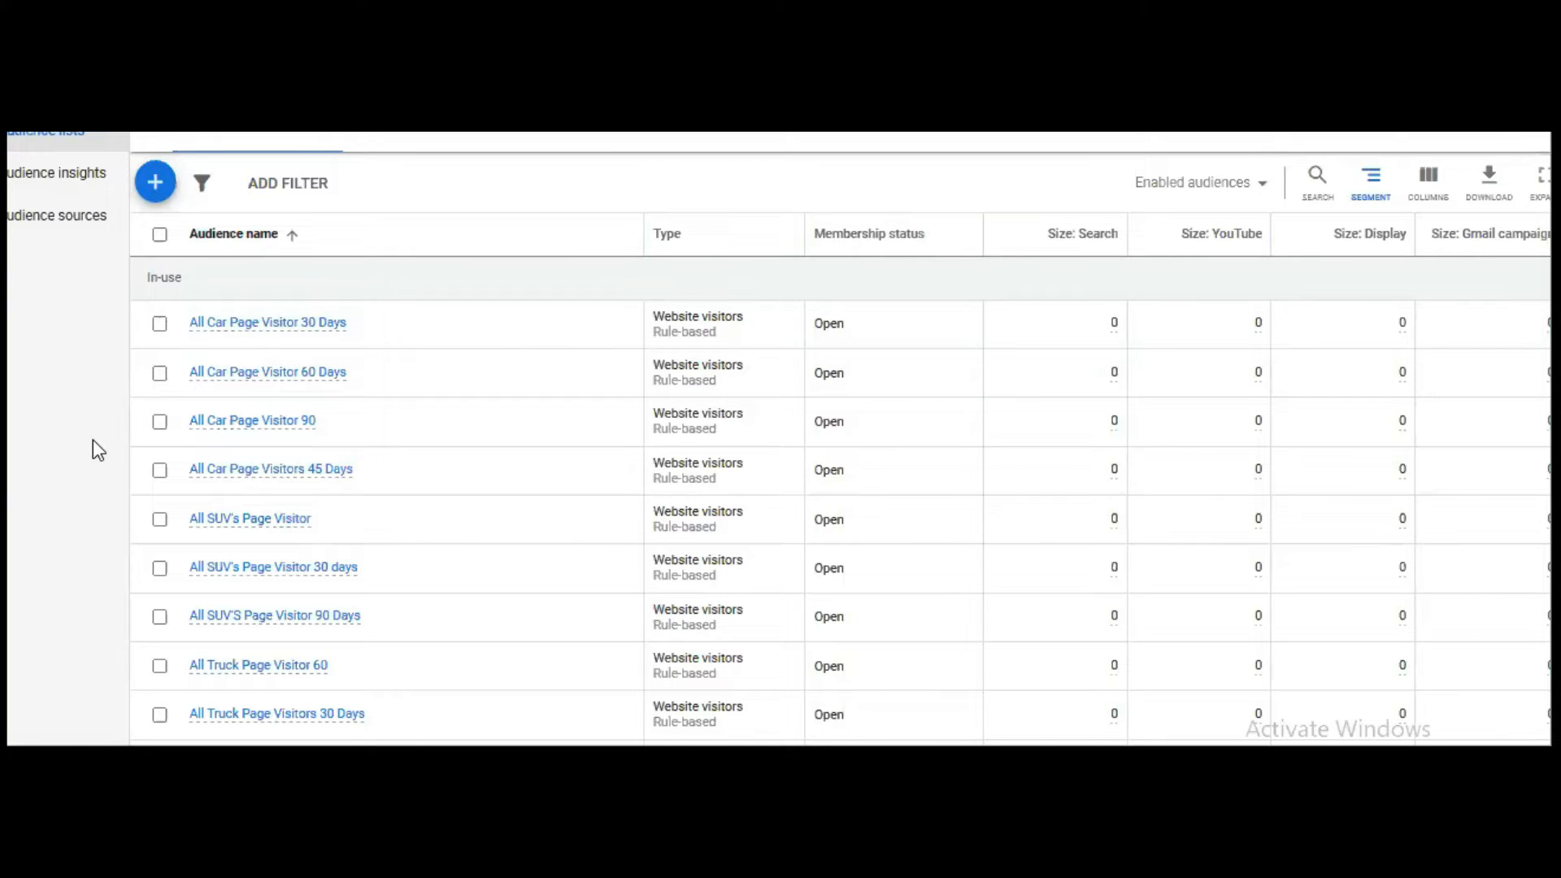
Review the existing website visitor audience lists and their sizes
scroll(413, 476, down, 3)
scroll(414, 525, down, 2)
scroll(413, 522, down, 1)
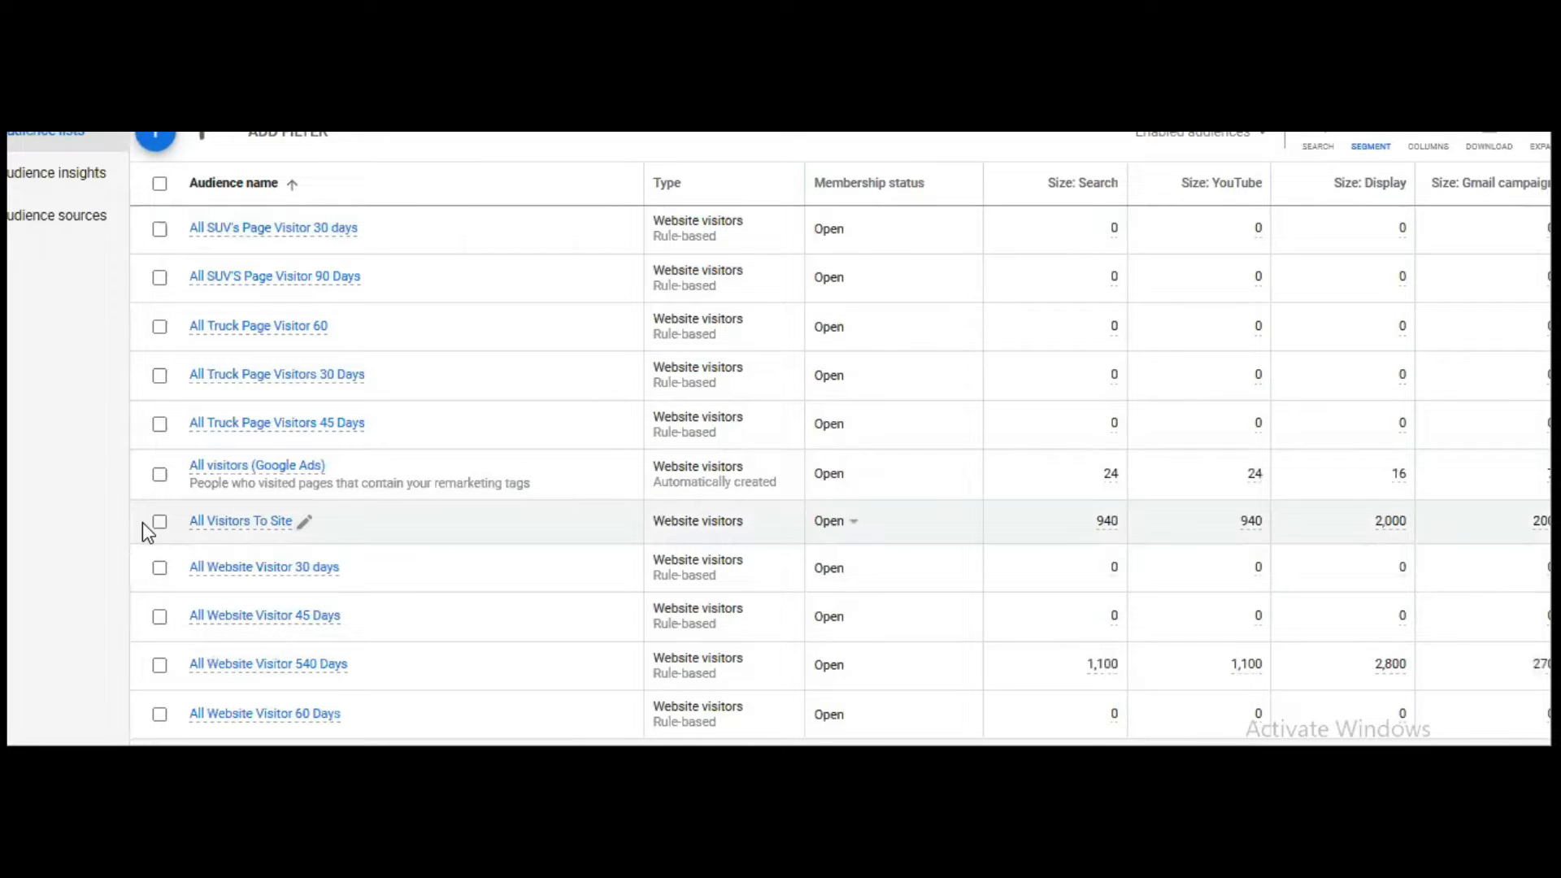
scroll(136, 525, up, 1)
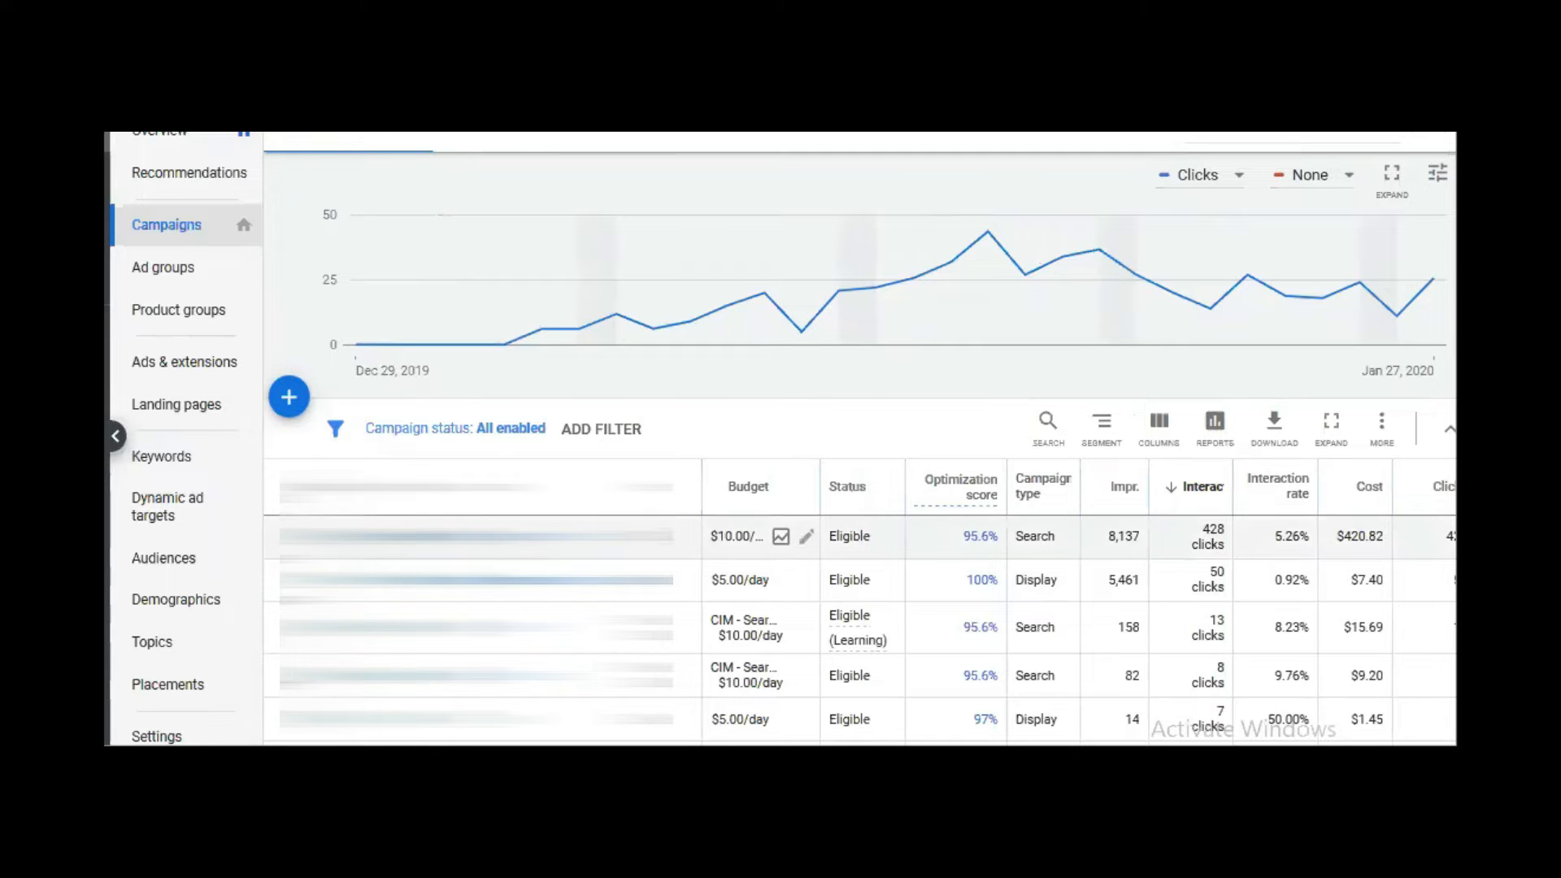
Start a new campaign without a goal's guidance, choosing the Display type and the Standard display campaign subtype
click(291, 398)
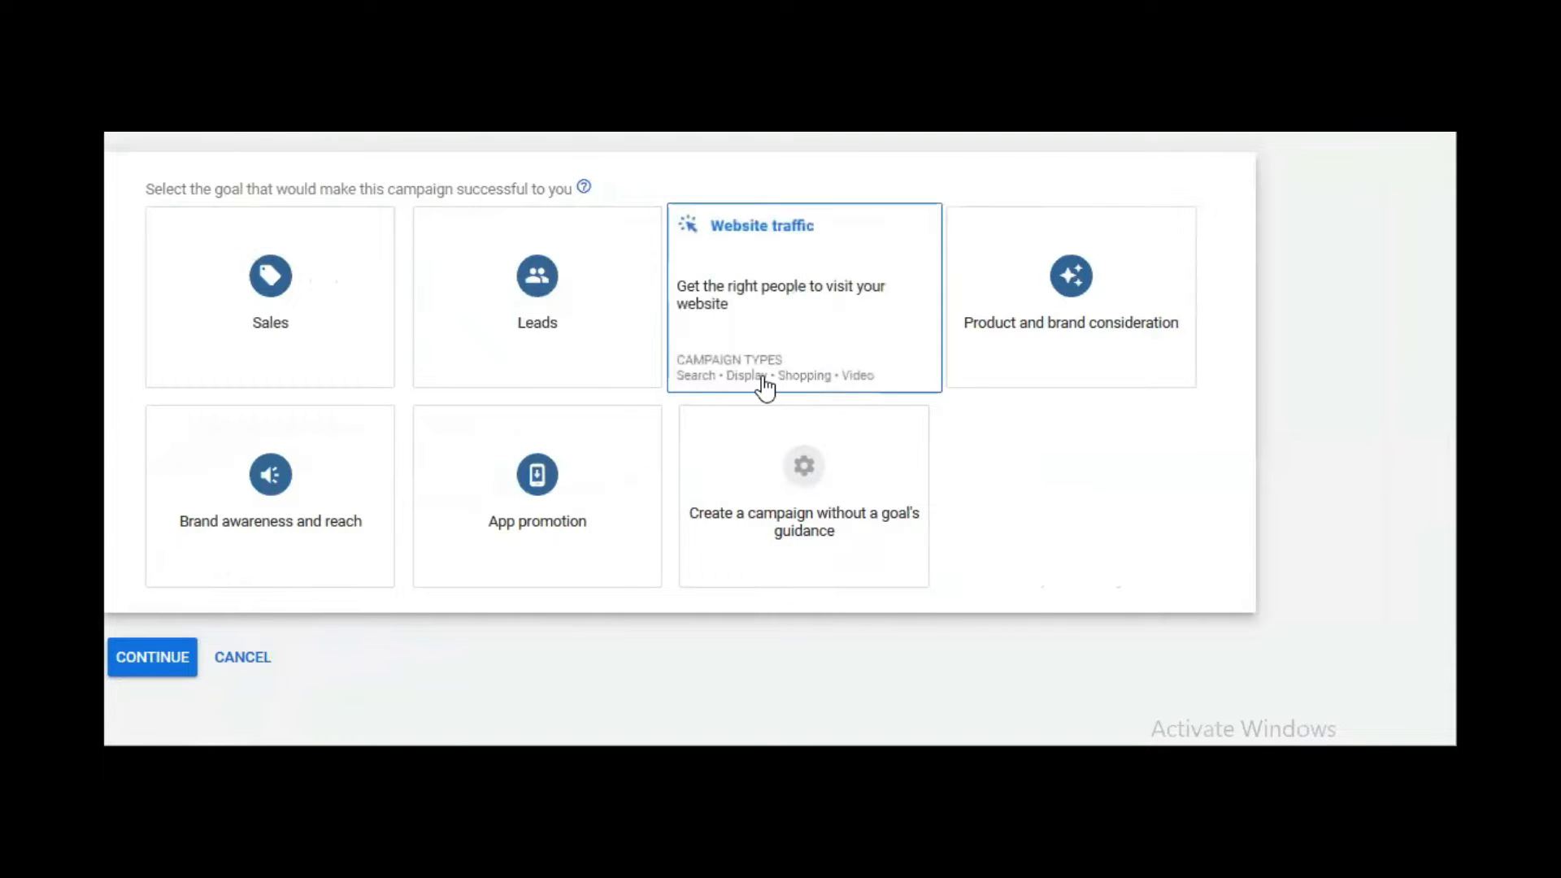
click(839, 480)
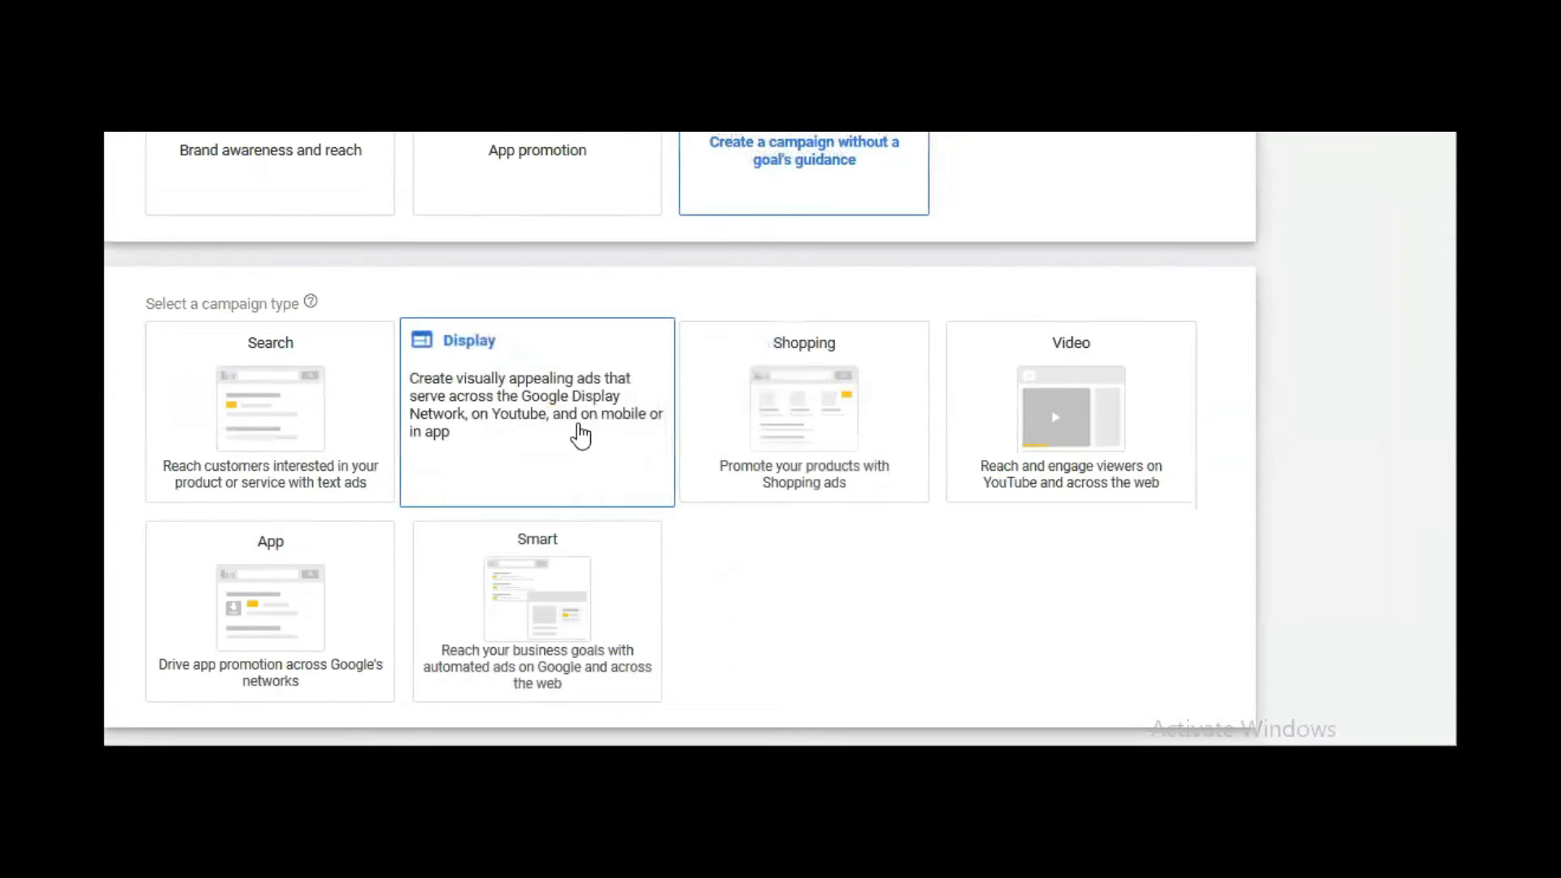
click(542, 436)
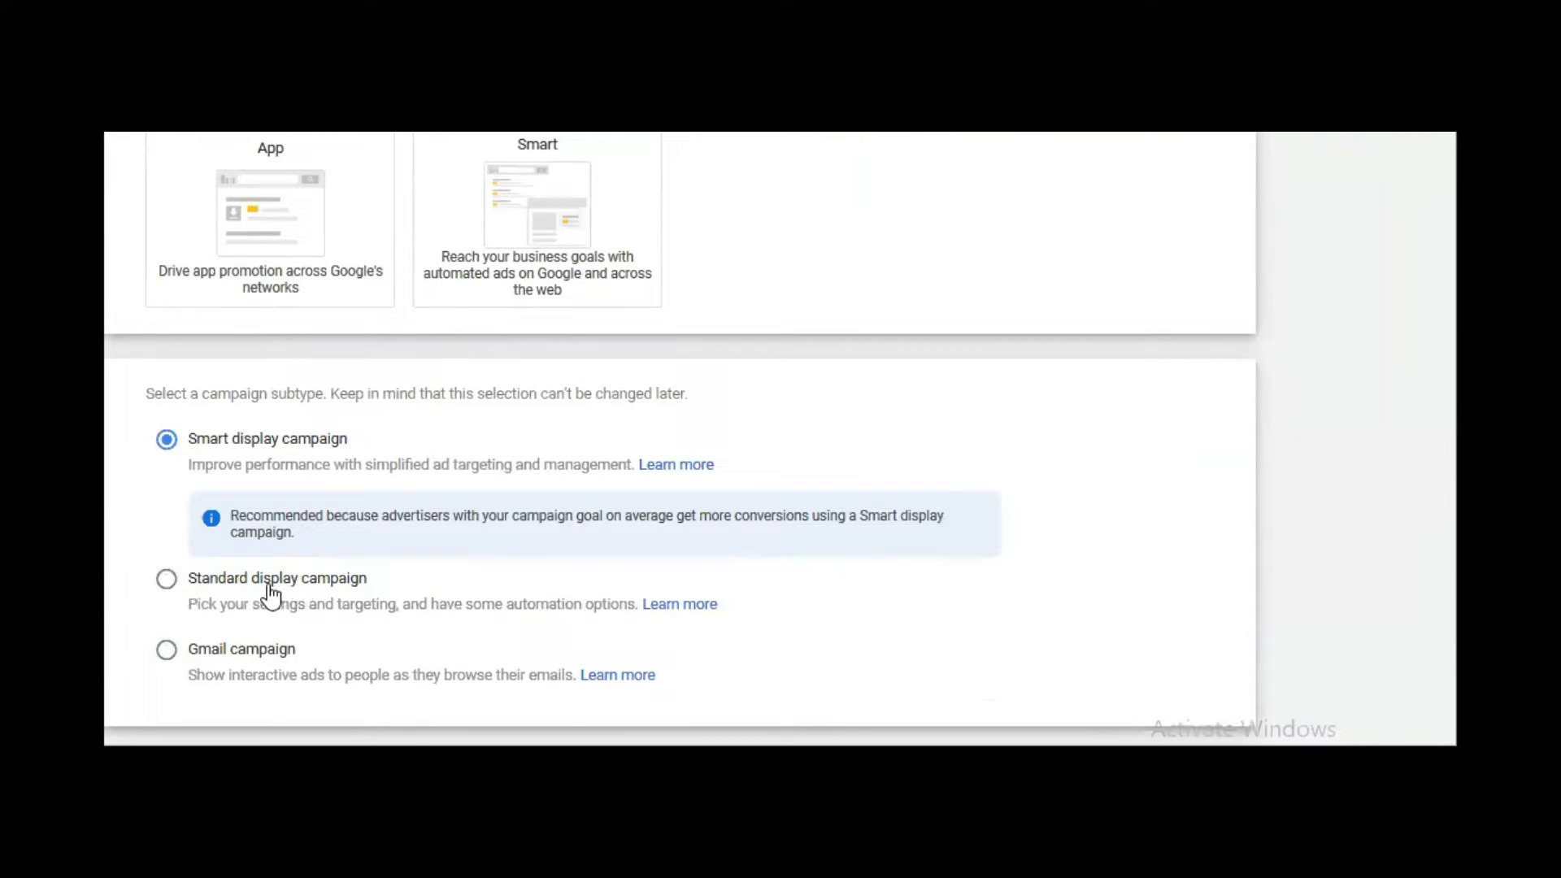
click(271, 595)
scroll(514, 528, down, 1)
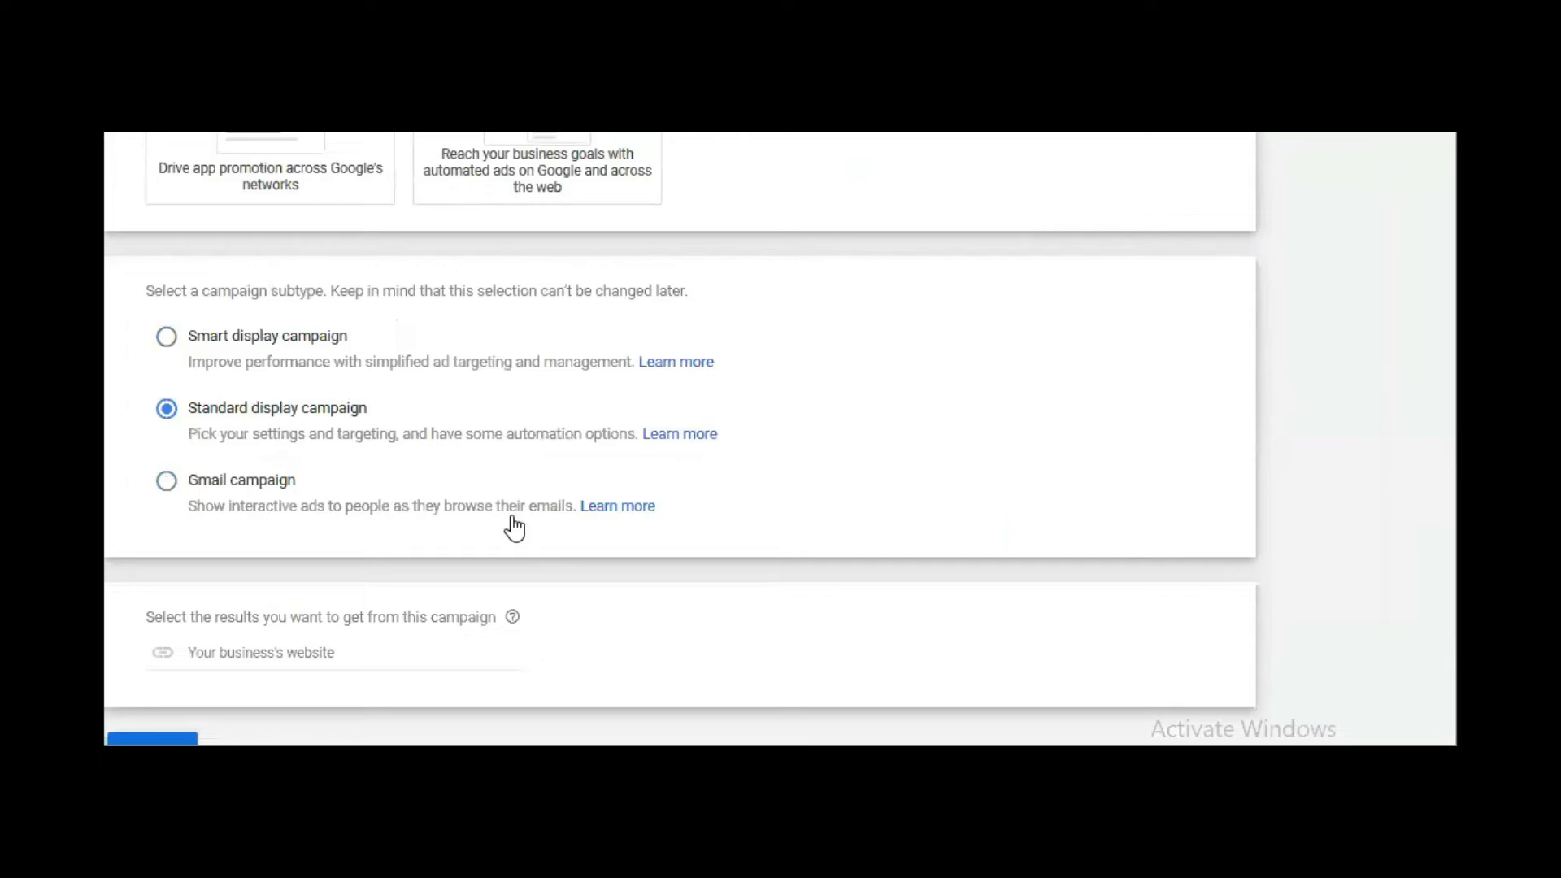
scroll(515, 527, down, 1)
click(272, 587)
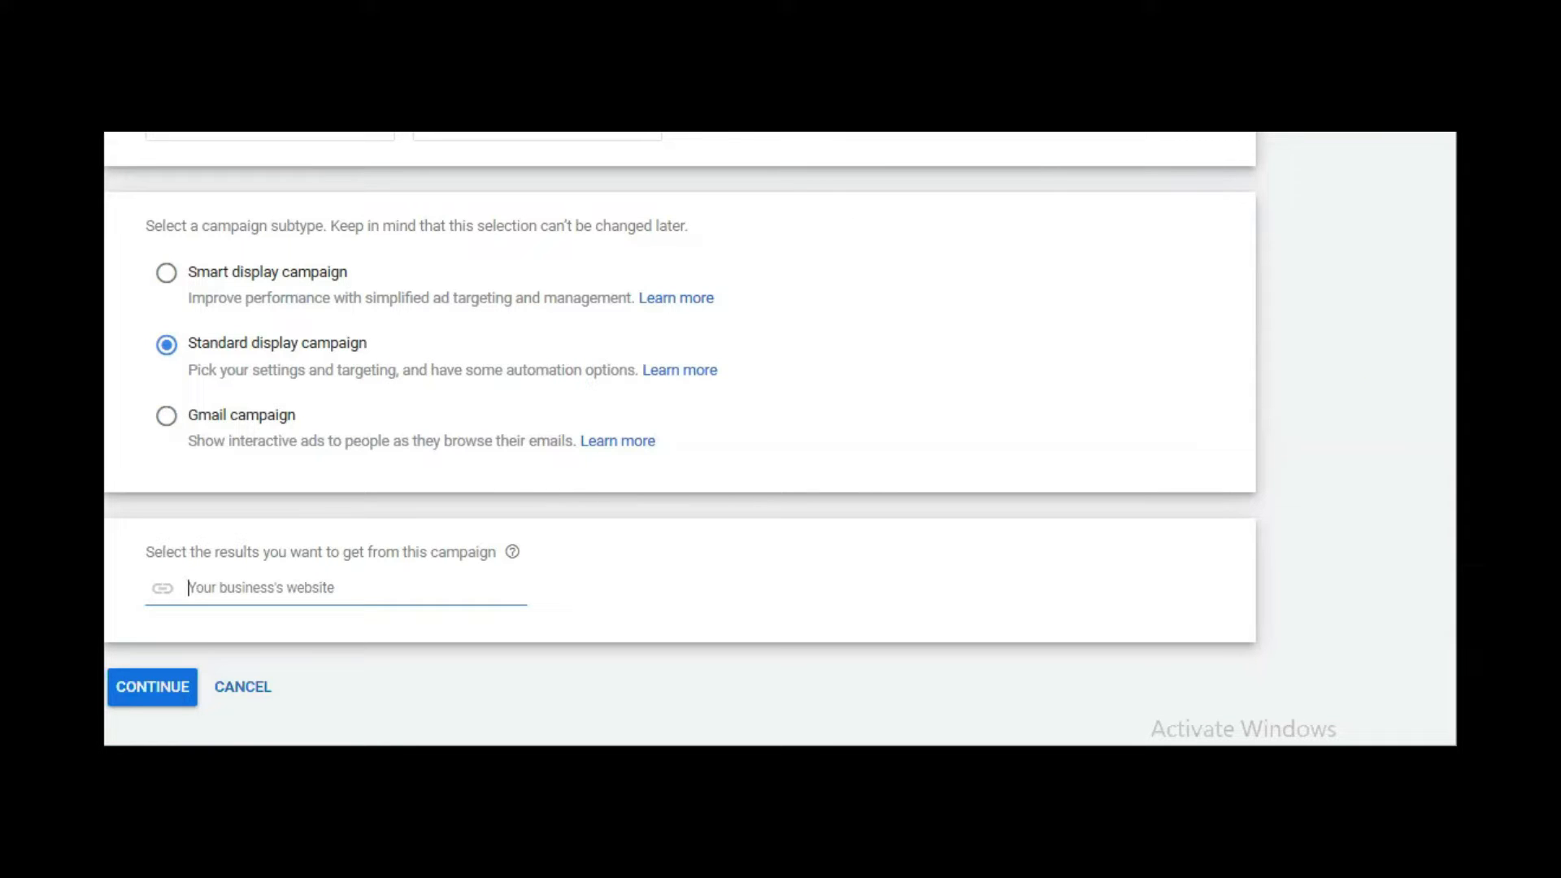
text(https://www.mainstreetmotors.org/)
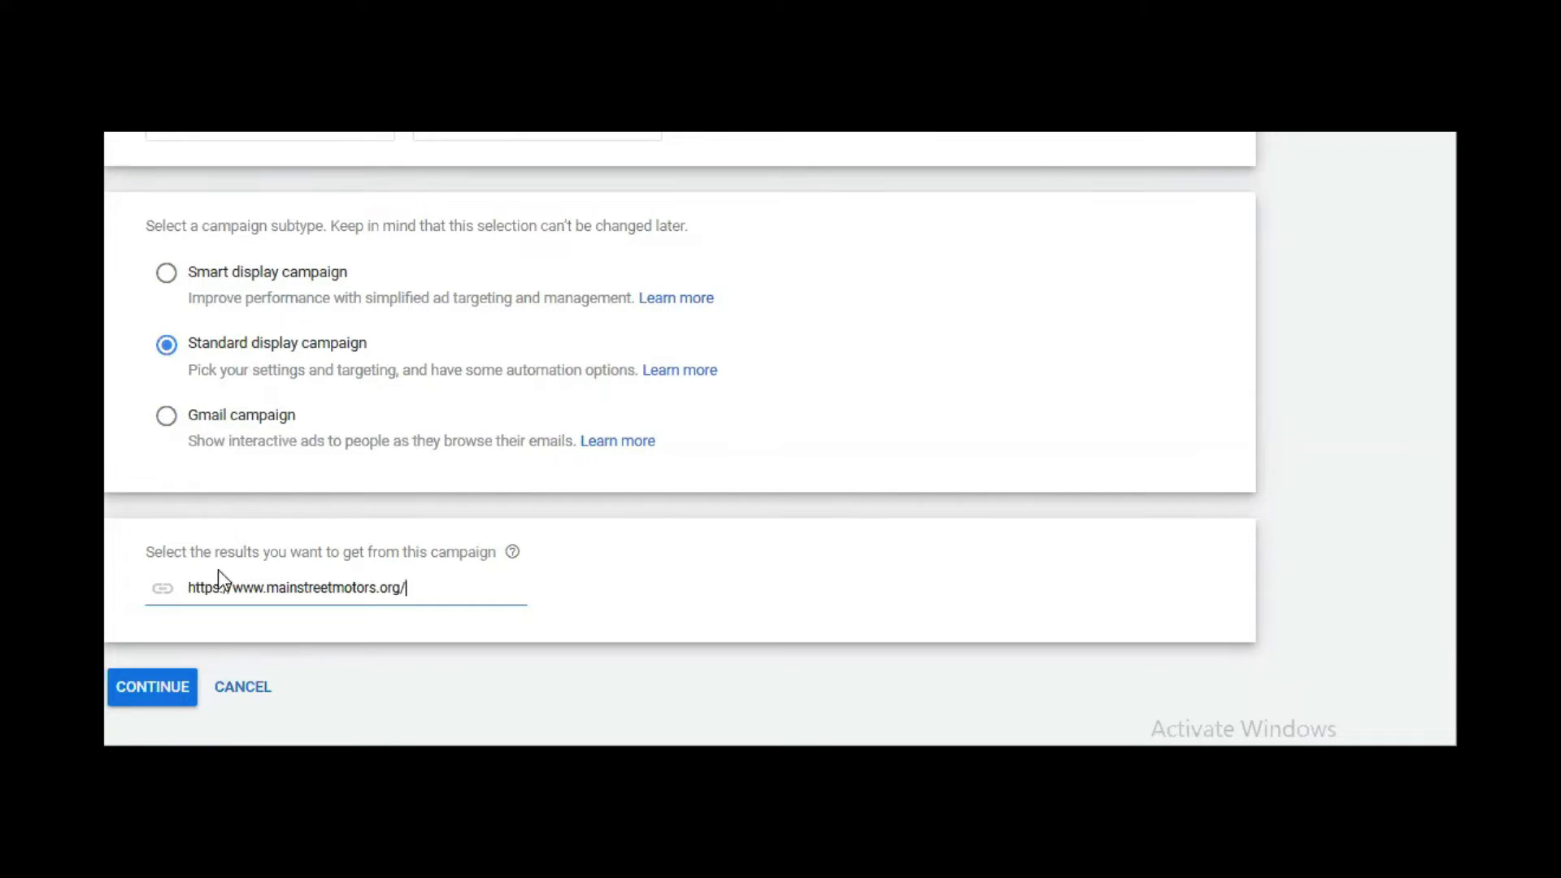
click(148, 705)
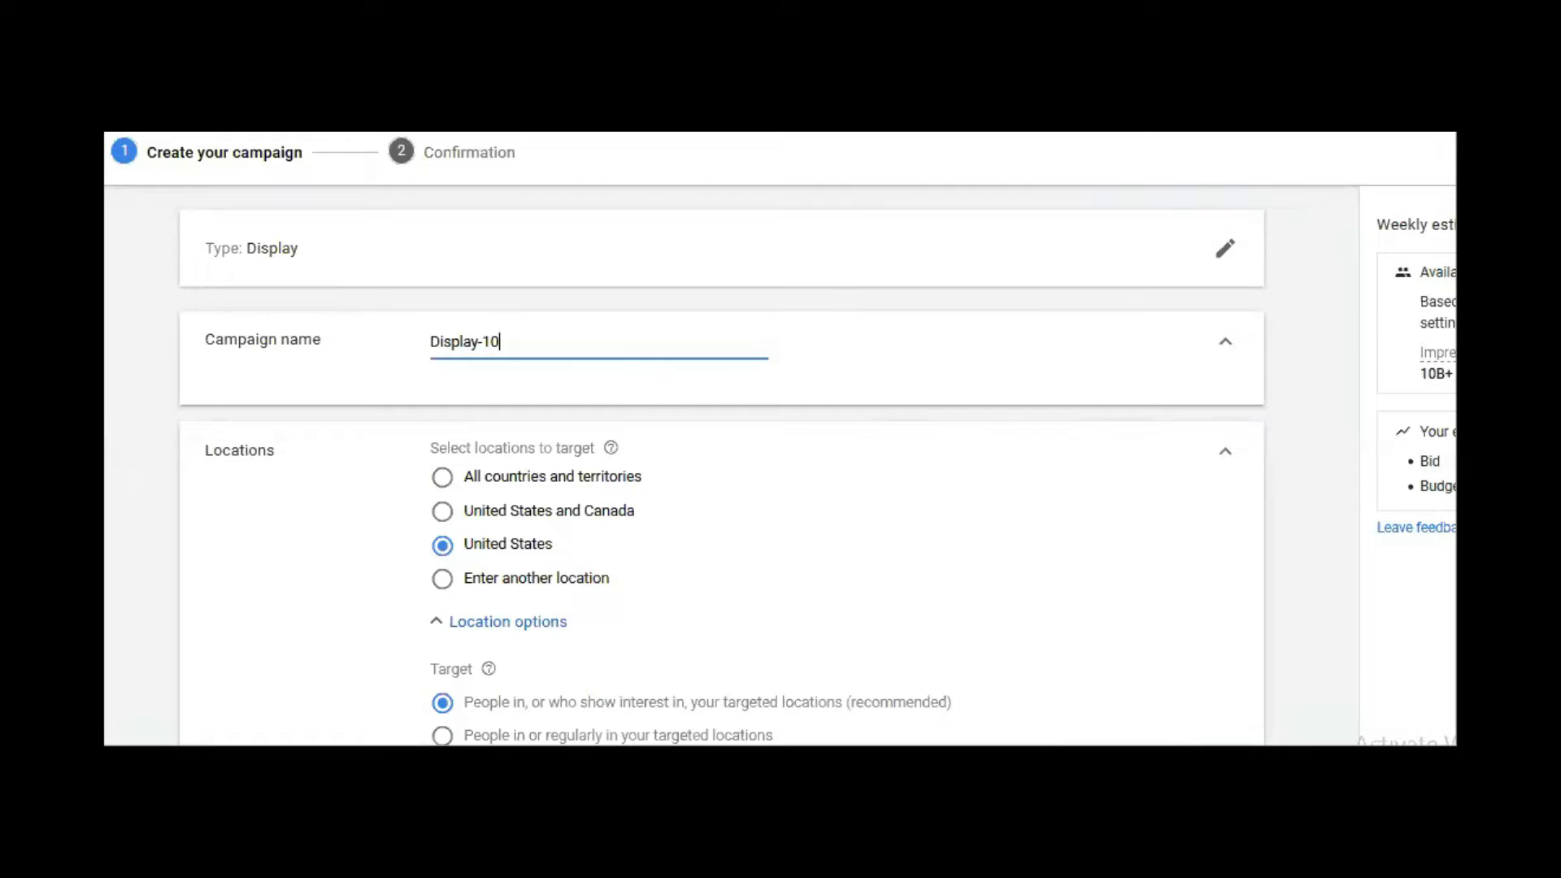
Name the campaign "Dynamic Remarketing Campaign"
triple_click(452, 340)
text(Dynamic)
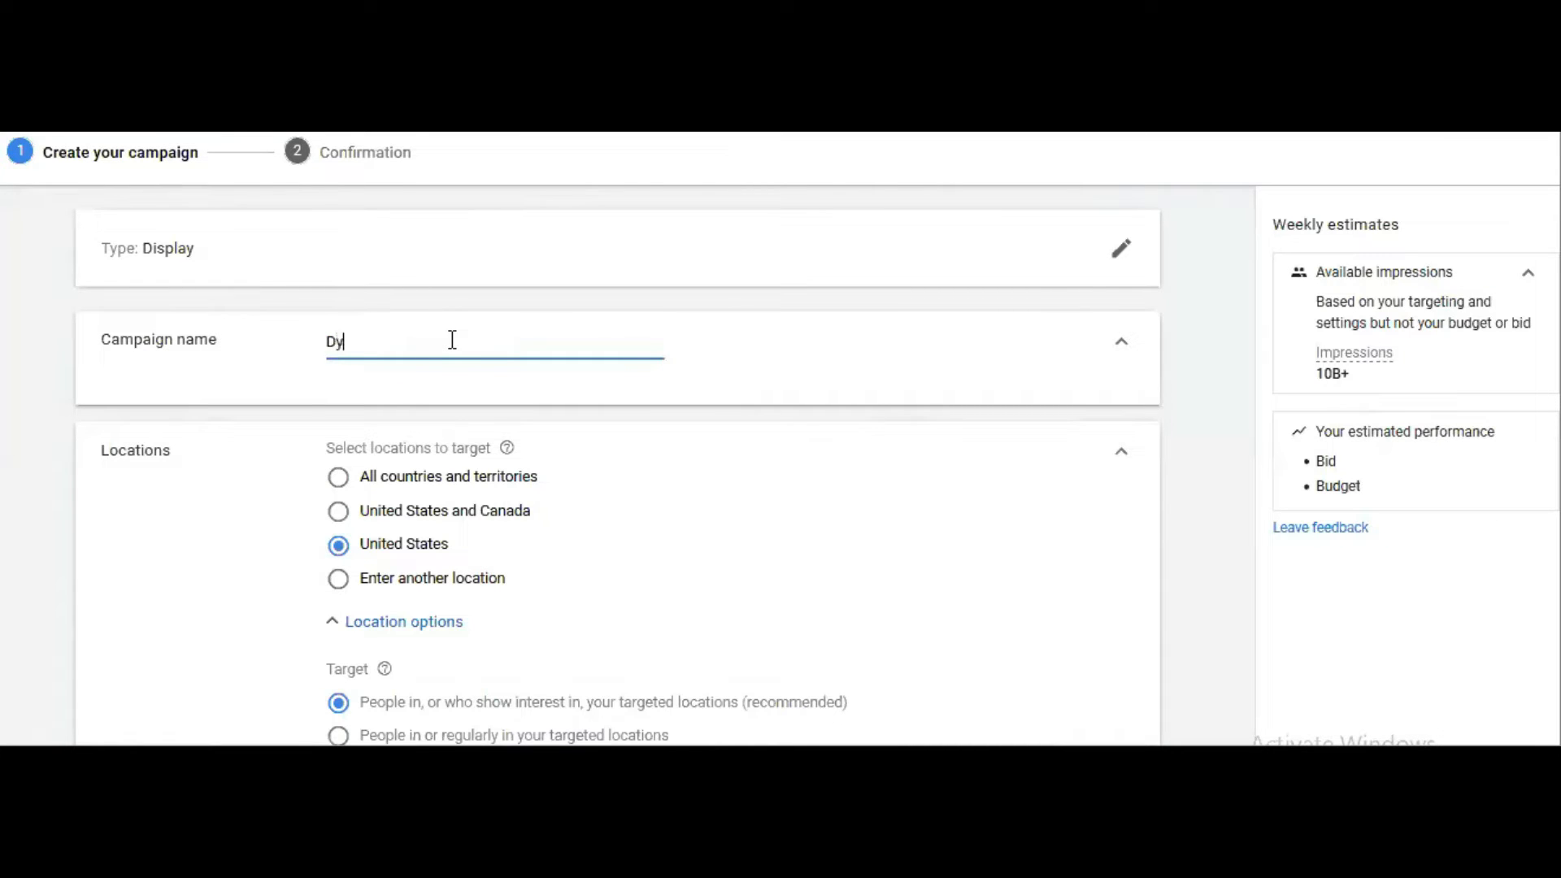
text( Ret)
text(are)
text(marketing CAampa)
key(BackSpace)
key(BackSpace)
key(BackSpace)
text(ampaign)
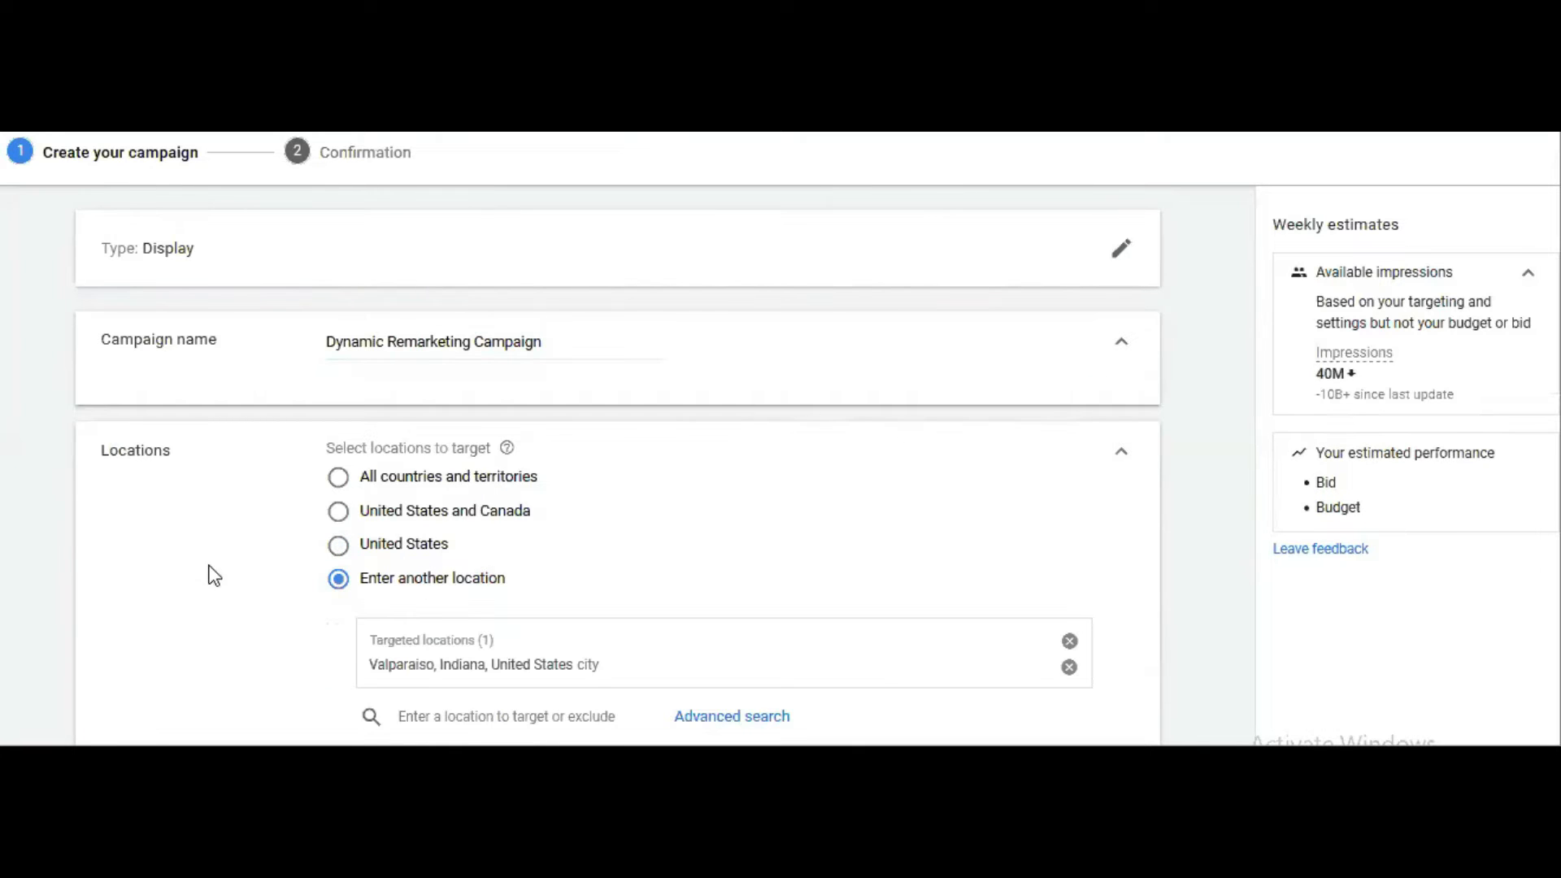
Switch the bidding section to direct bid strategy selection and set the strategy to Maximize clicks
scroll(115, 587, down, 2)
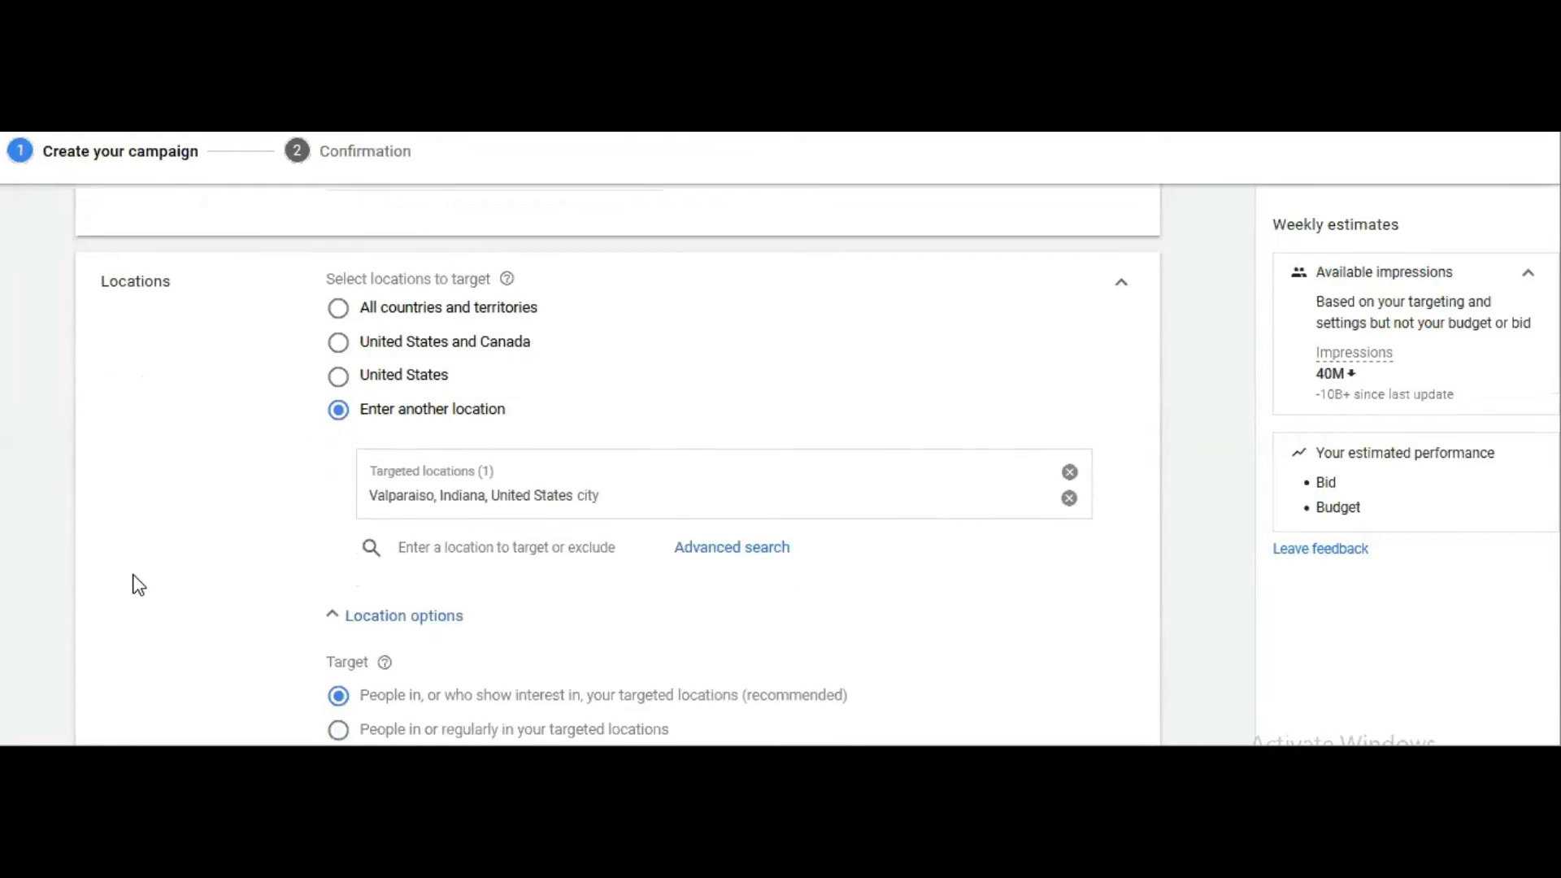
scroll(138, 585, down, 3)
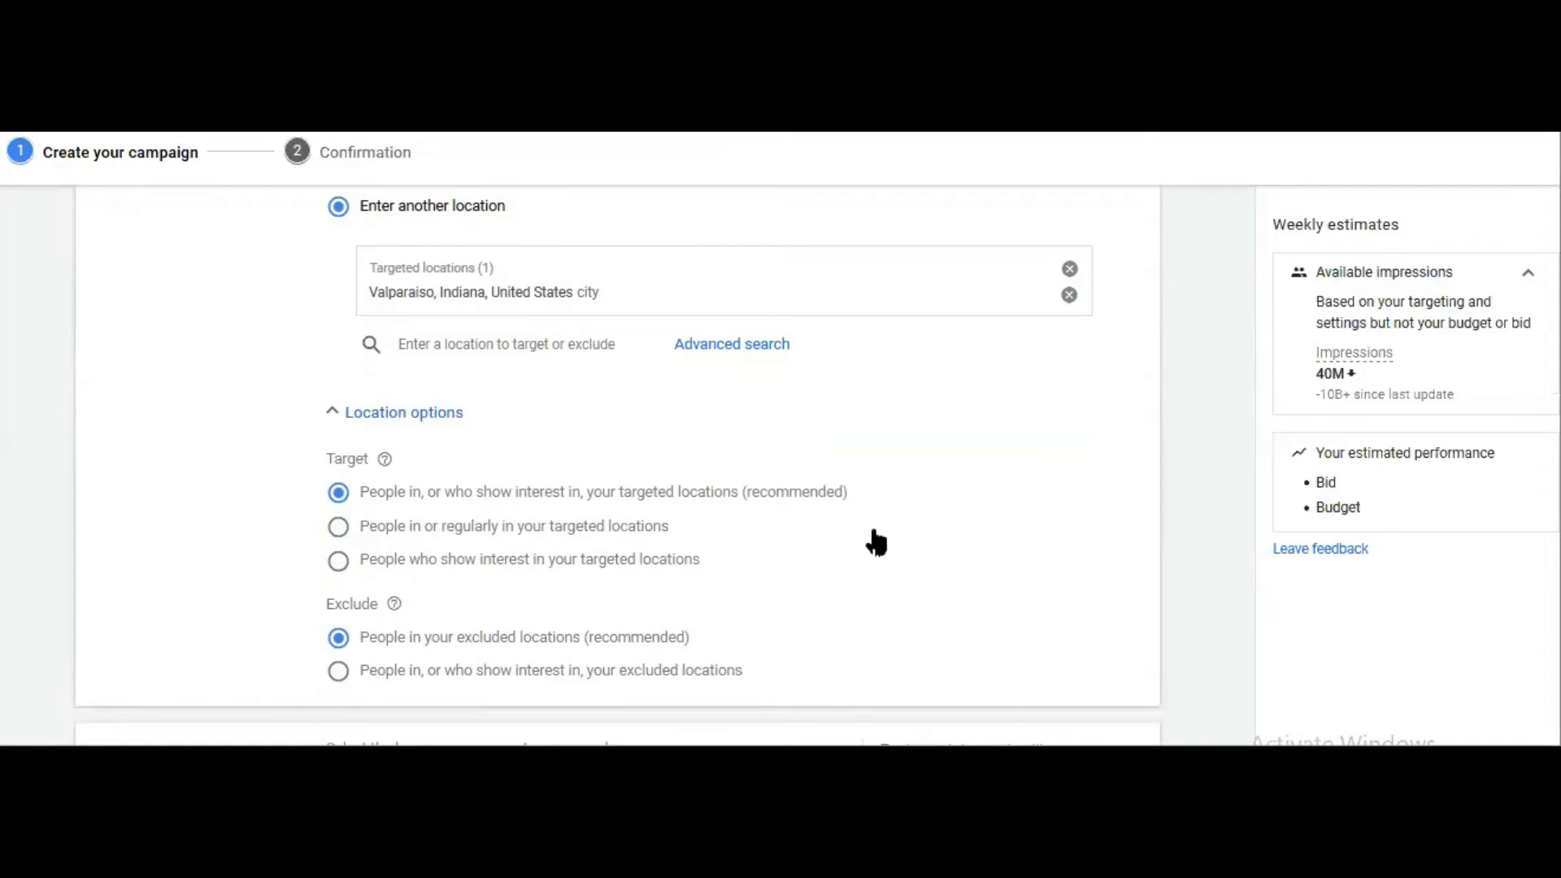
scroll(884, 540, down, 5)
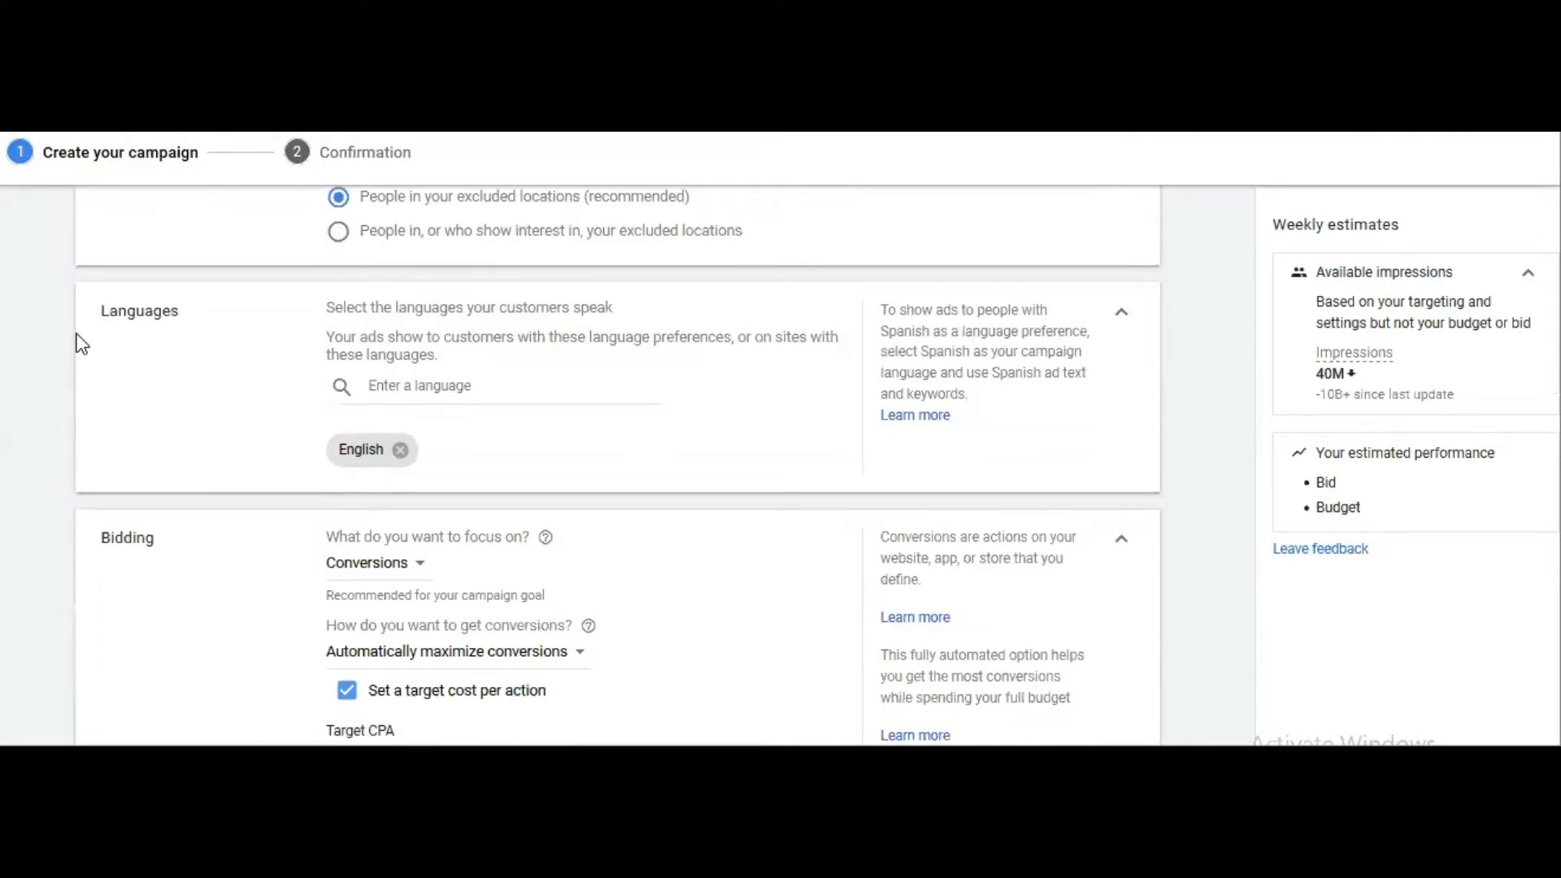
scroll(78, 344, down, 1)
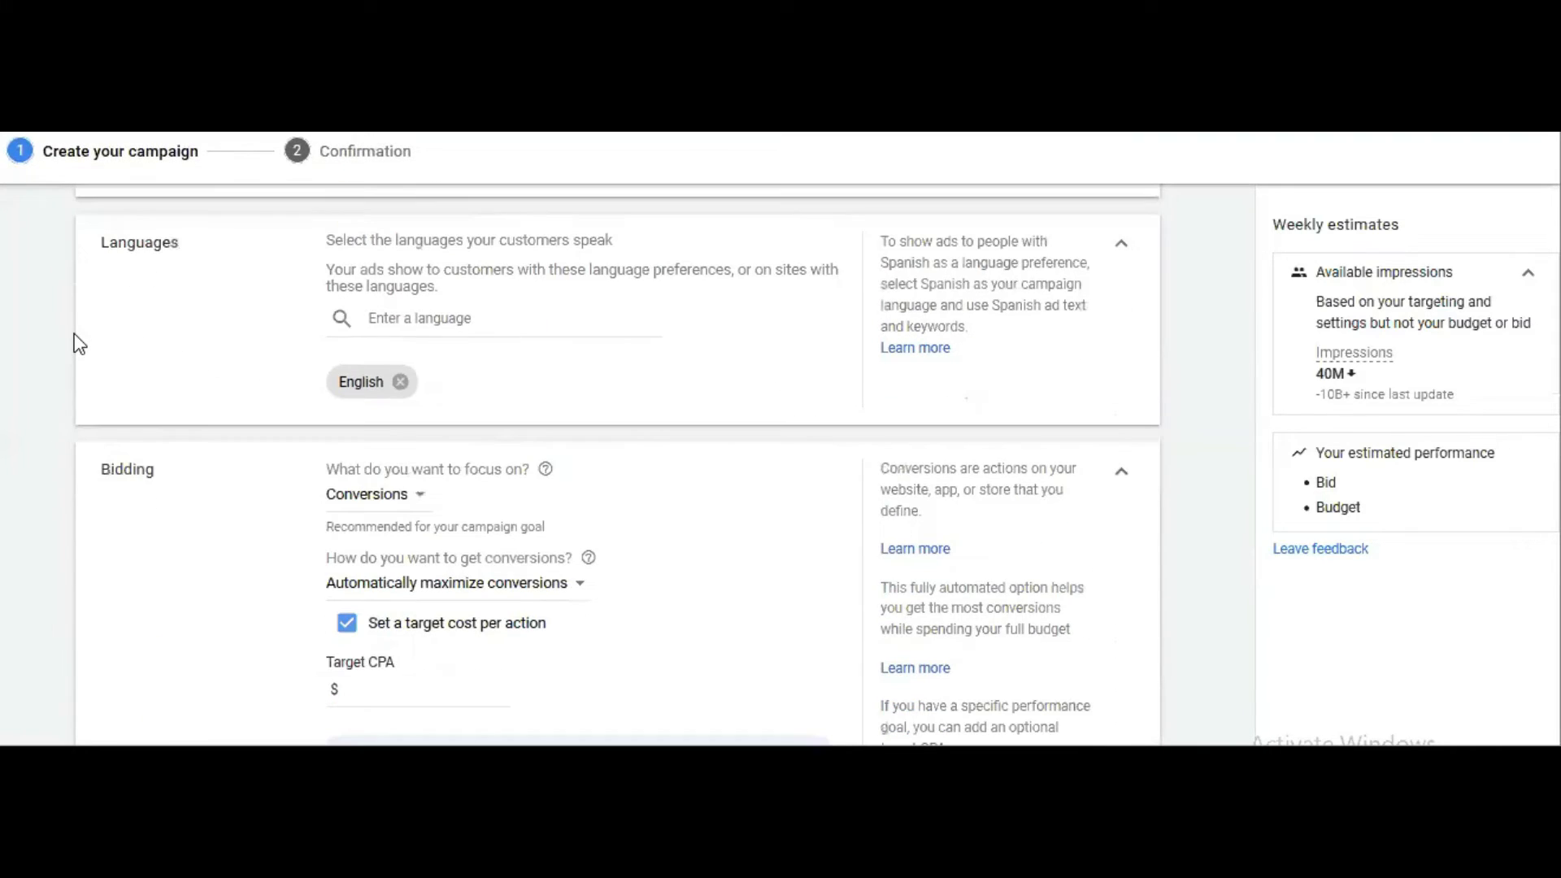
scroll(79, 344, down, 2)
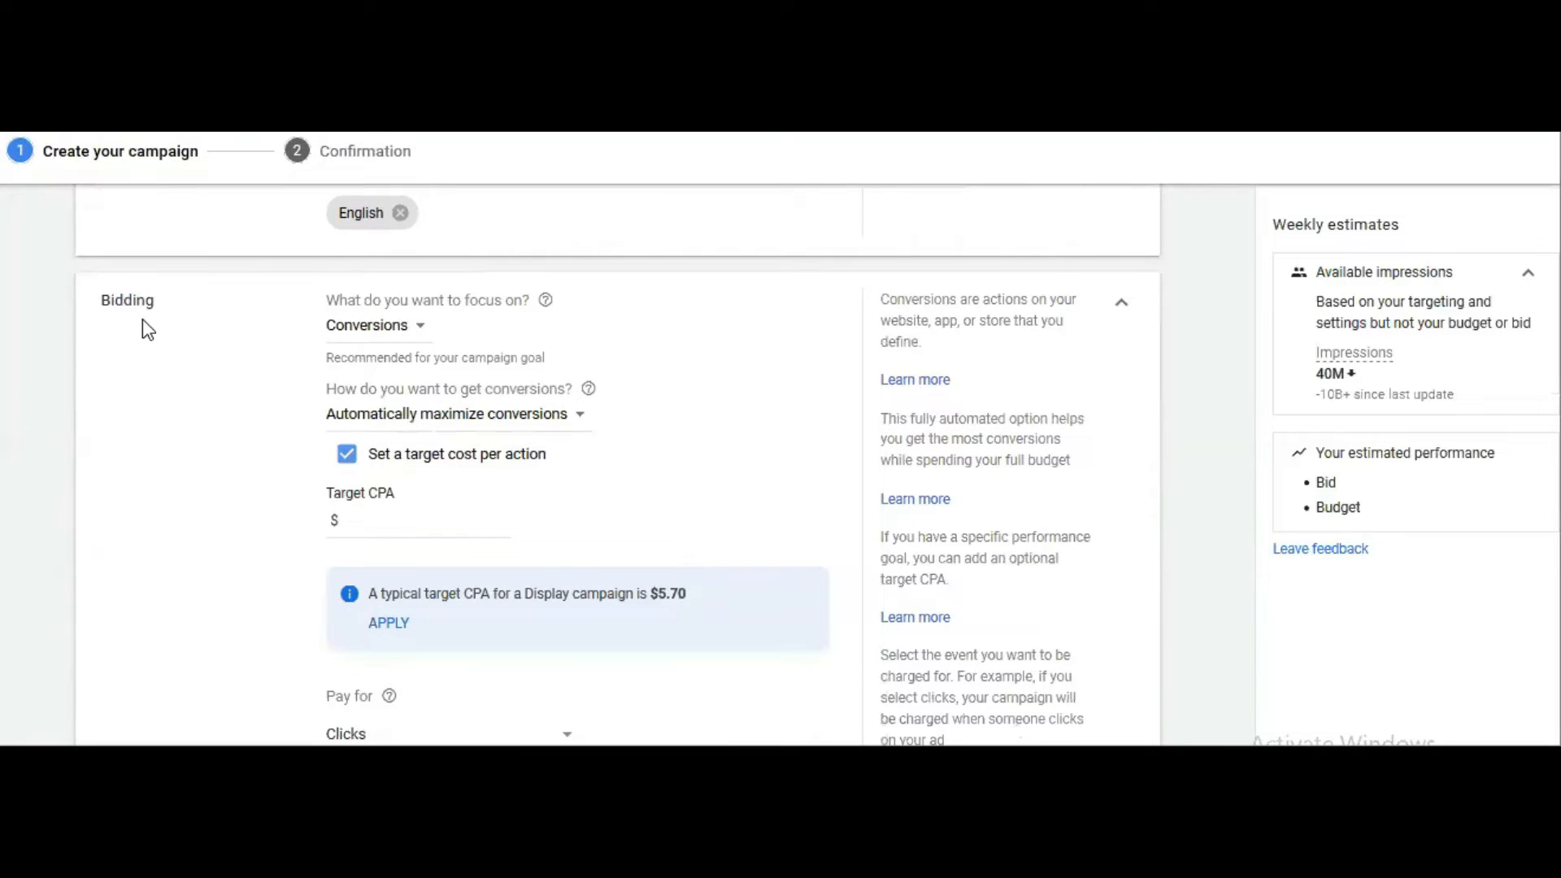
click(383, 328)
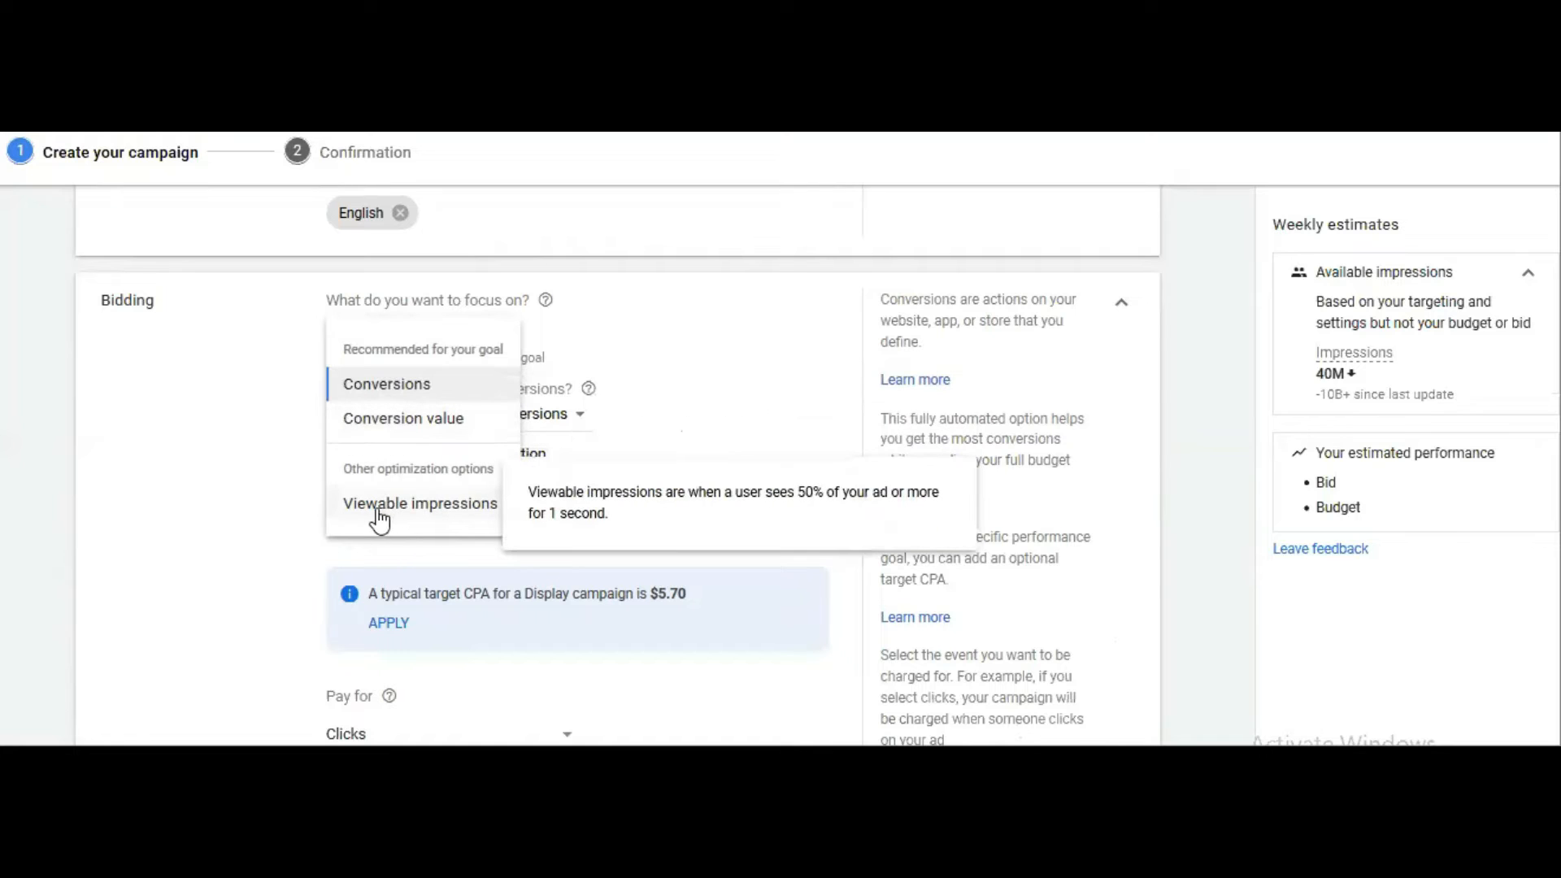
scroll(226, 560, down, 2)
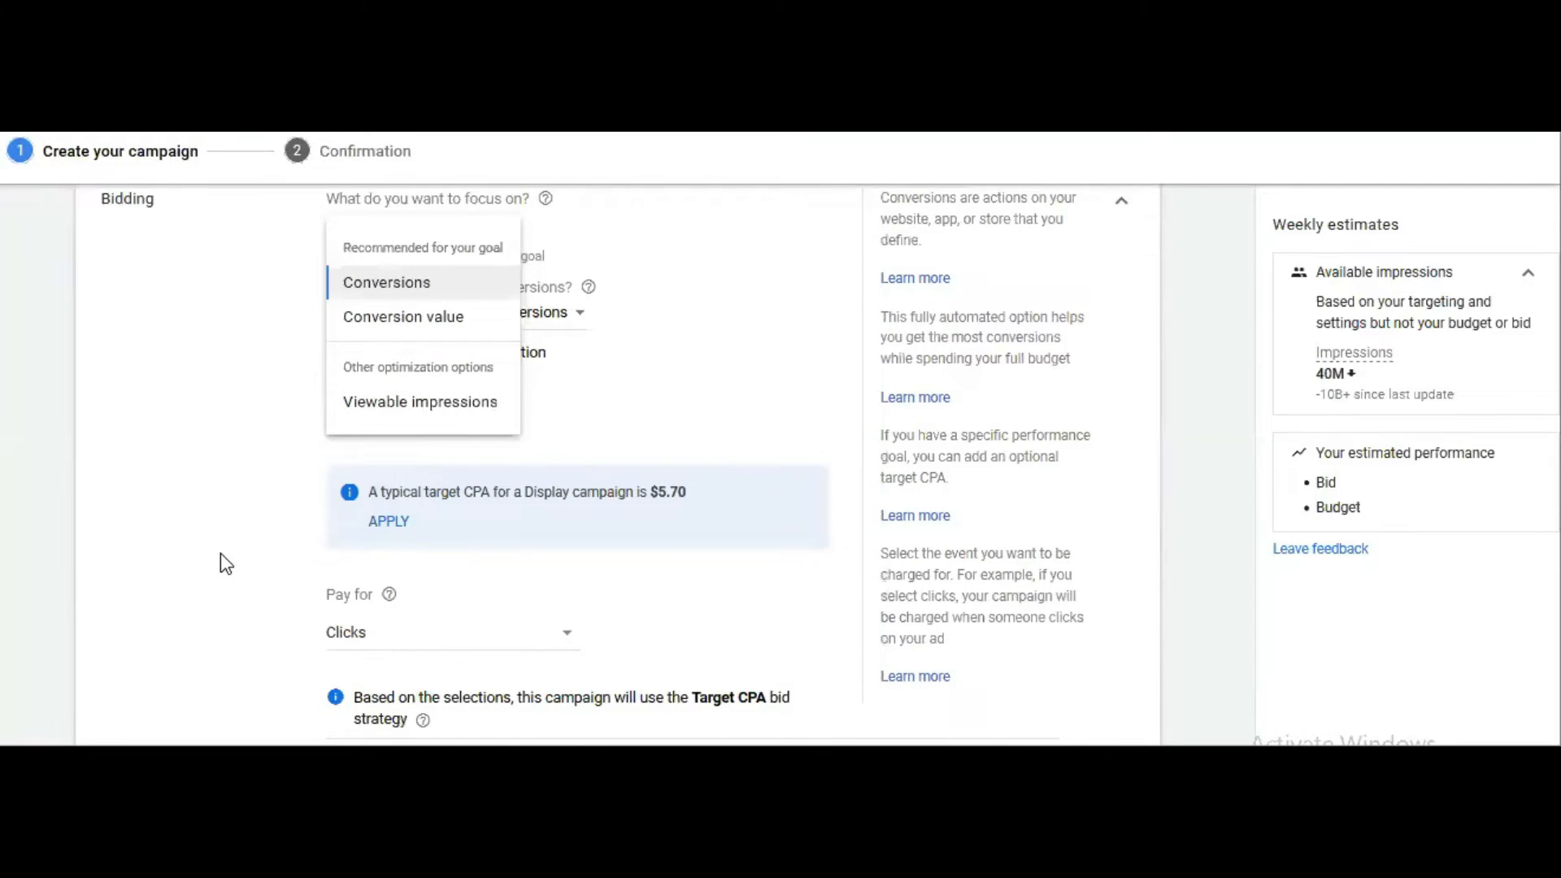
scroll(222, 553, down, 1)
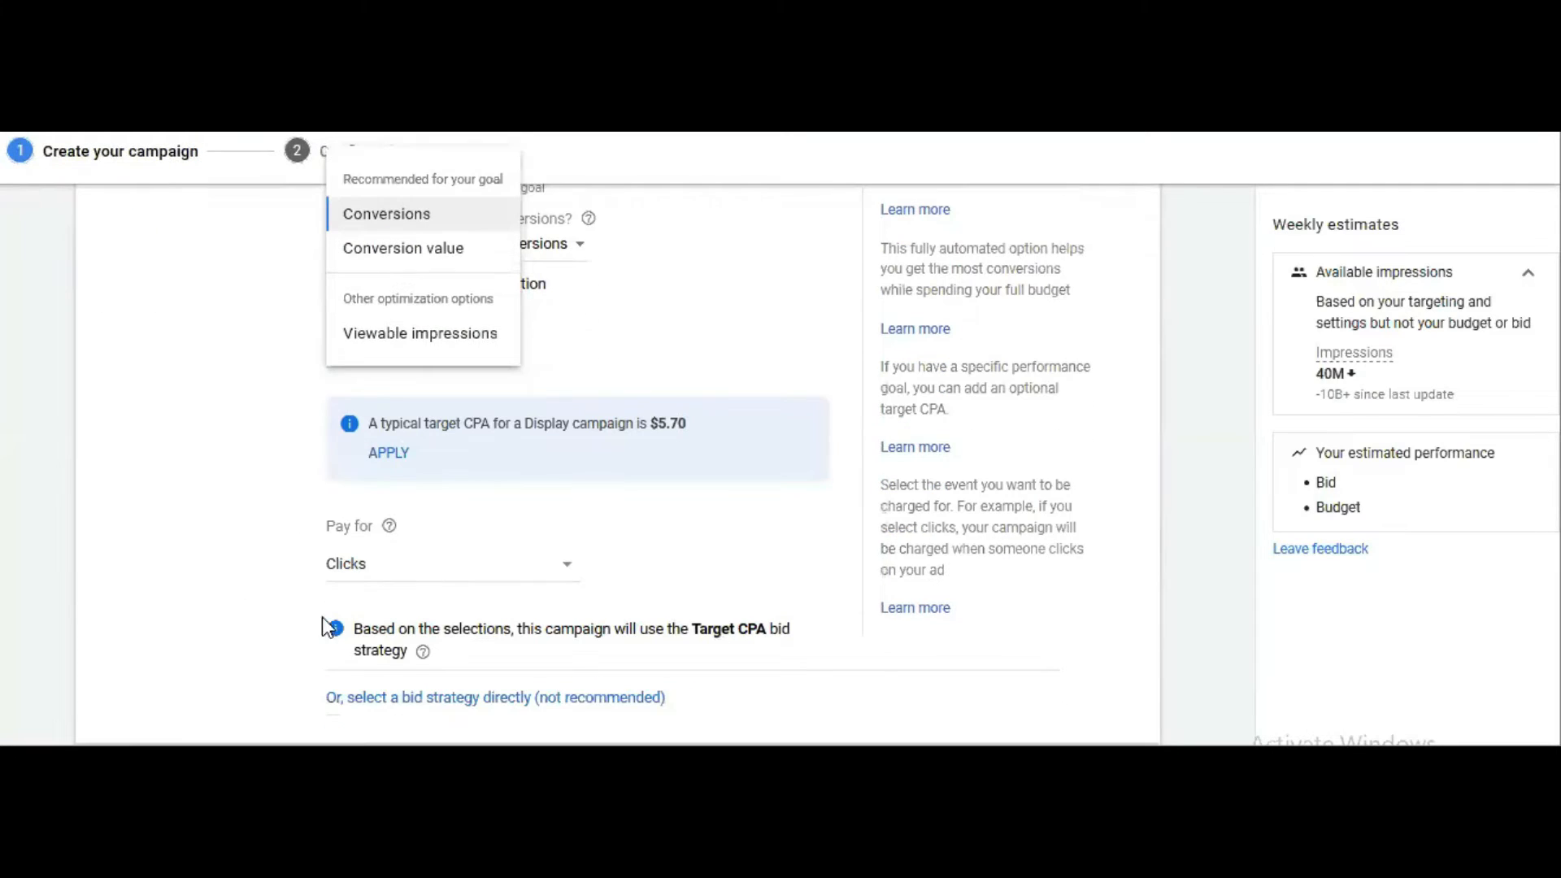
click(414, 701)
scroll(353, 537, up, 2)
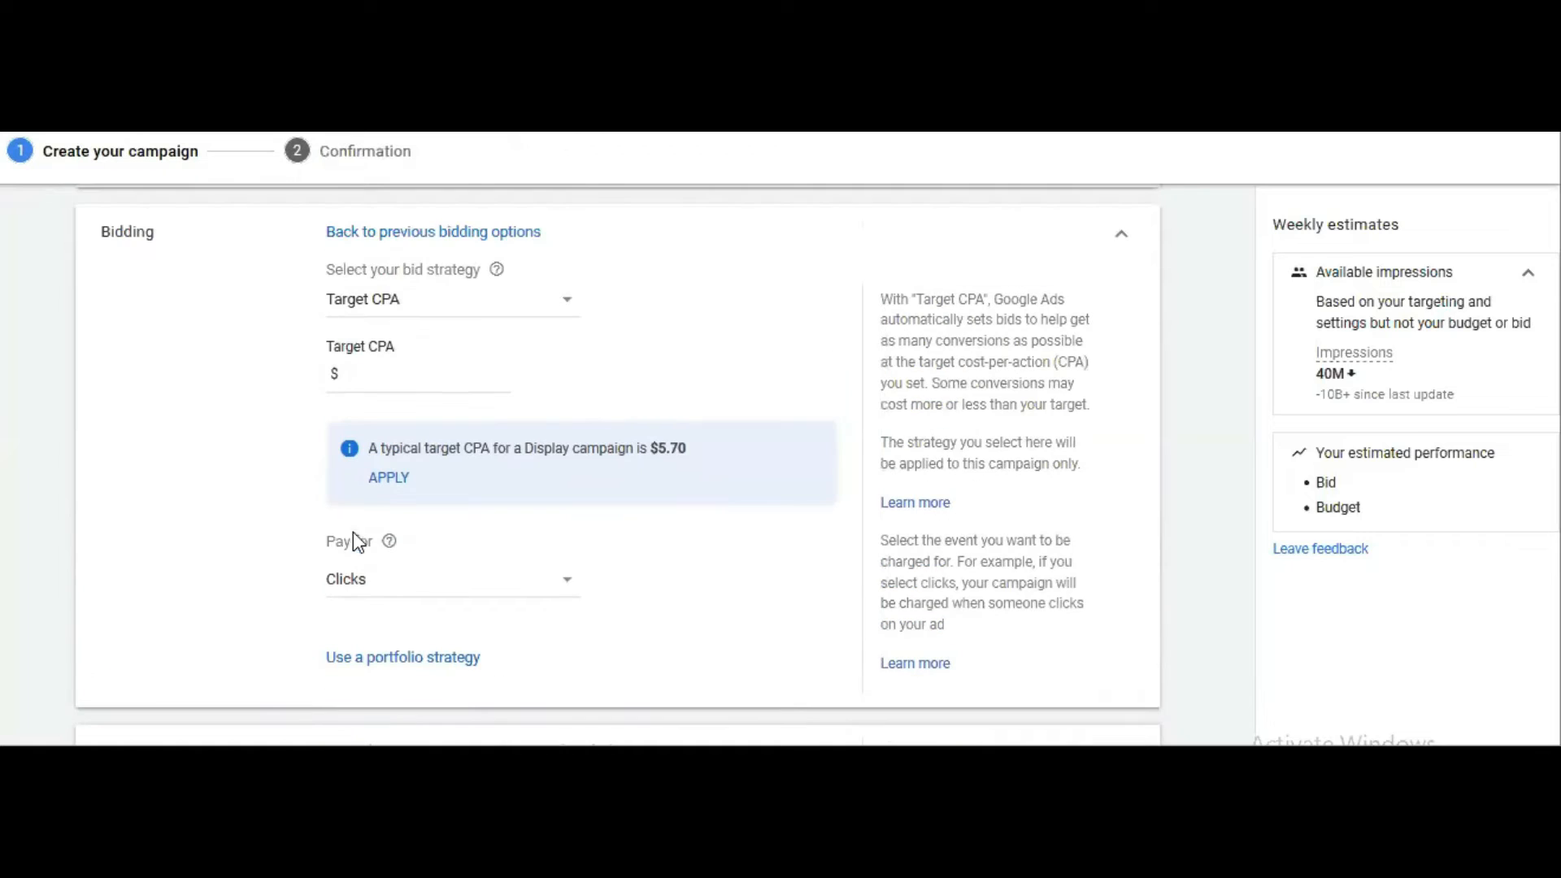
click(471, 307)
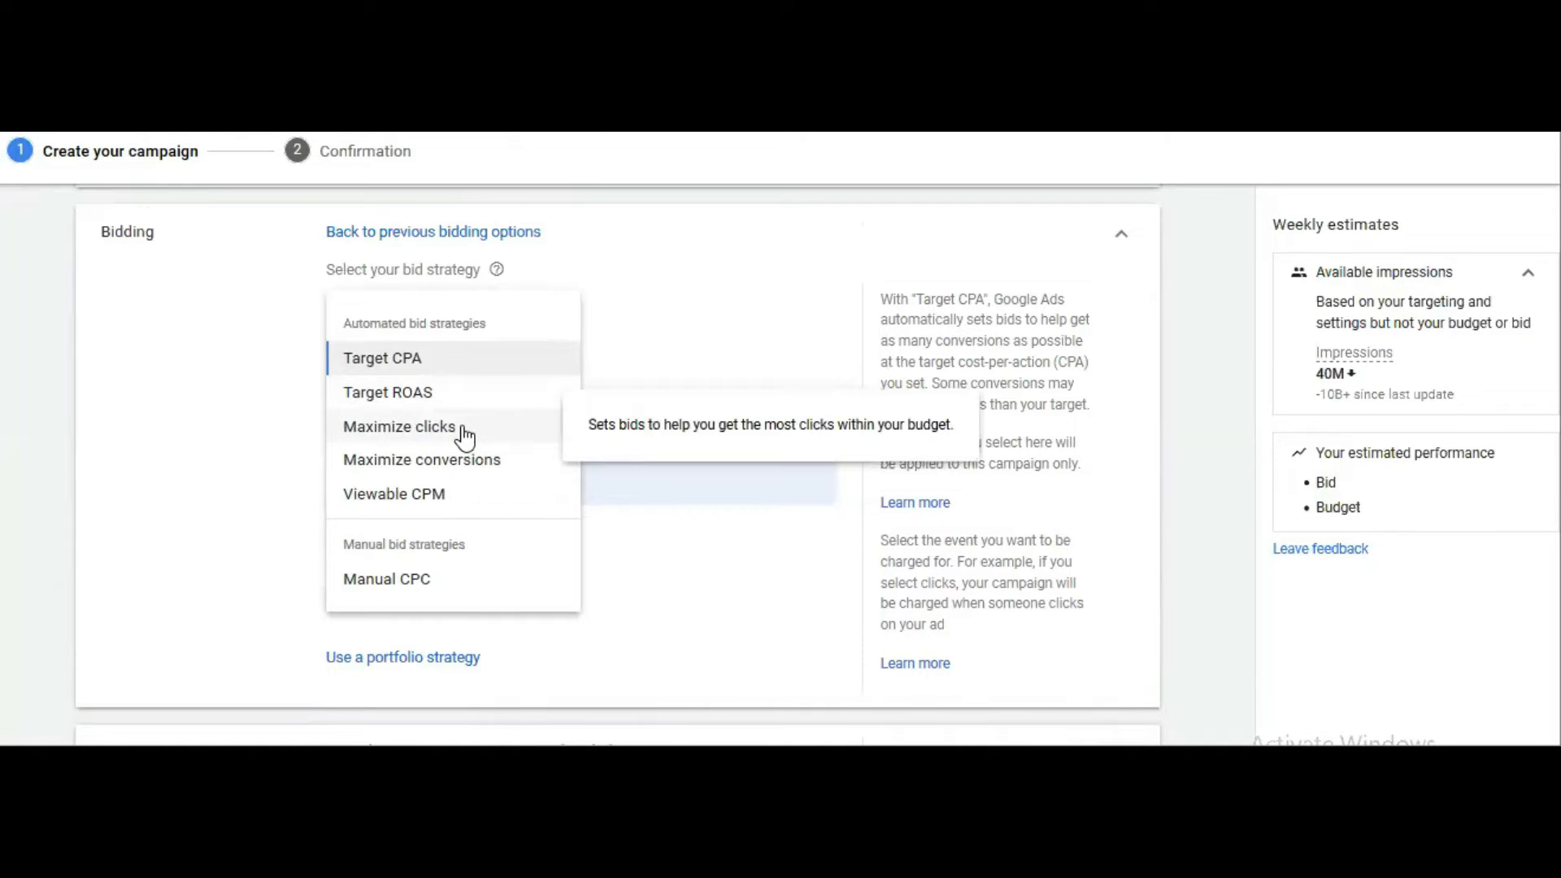
click(443, 433)
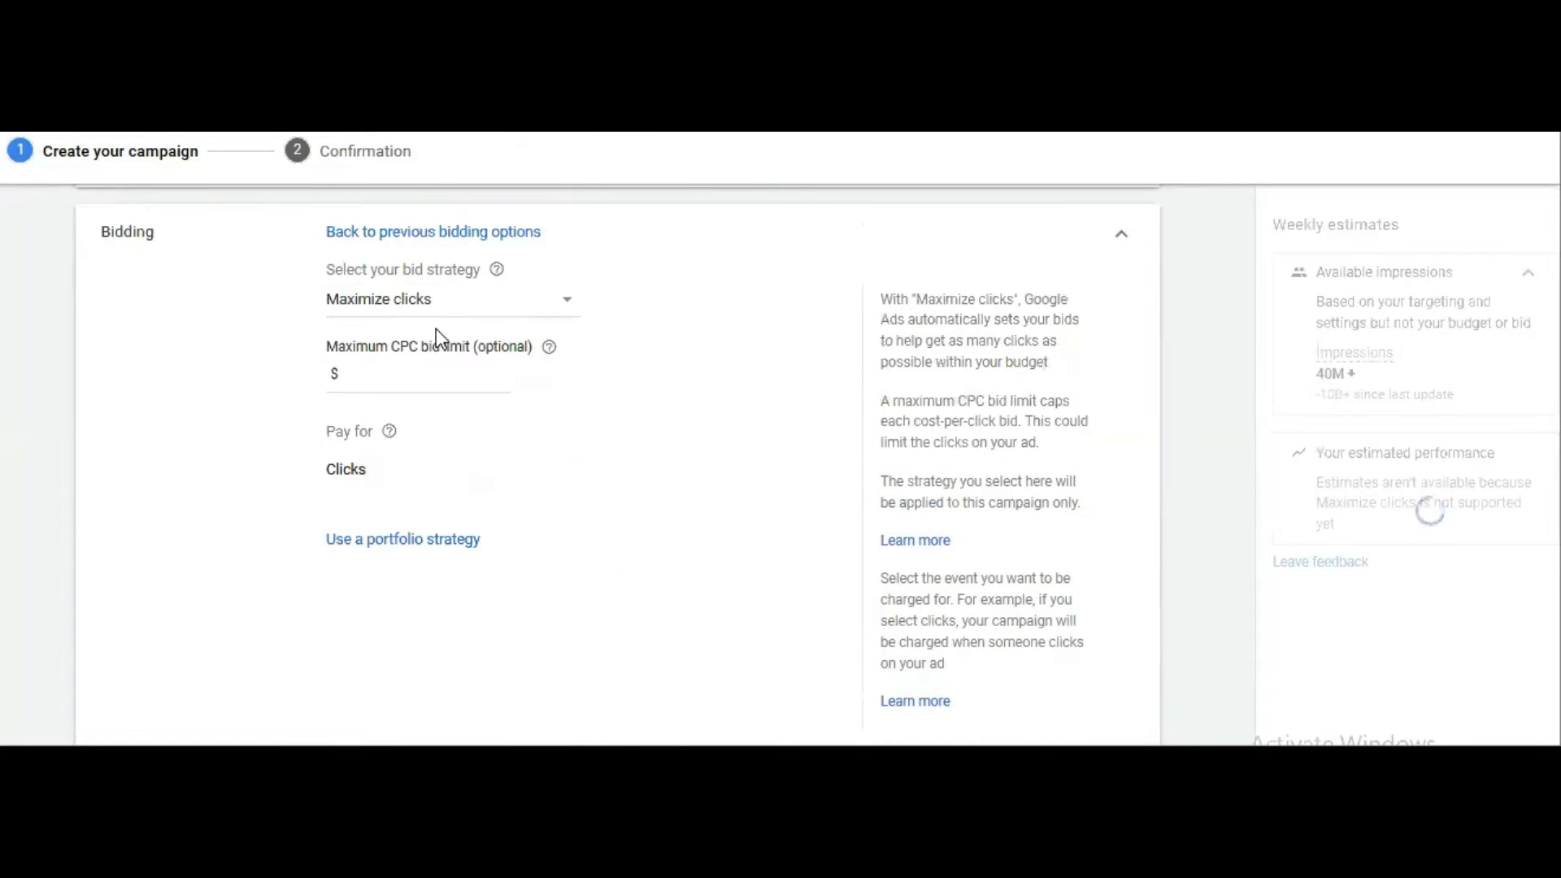
click(473, 313)
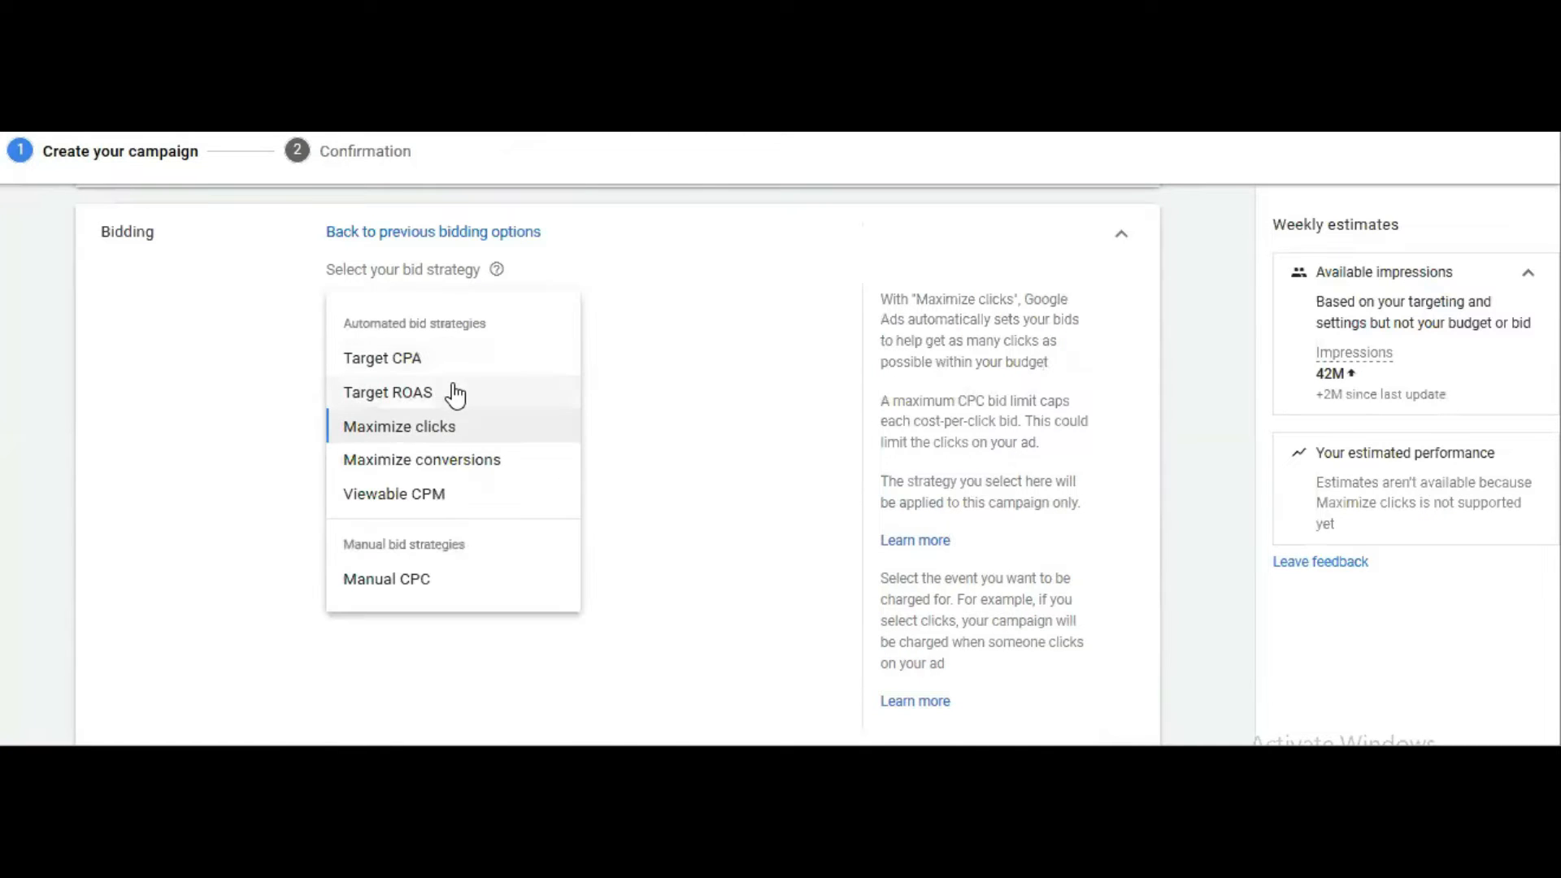
mouse_move(484, 407)
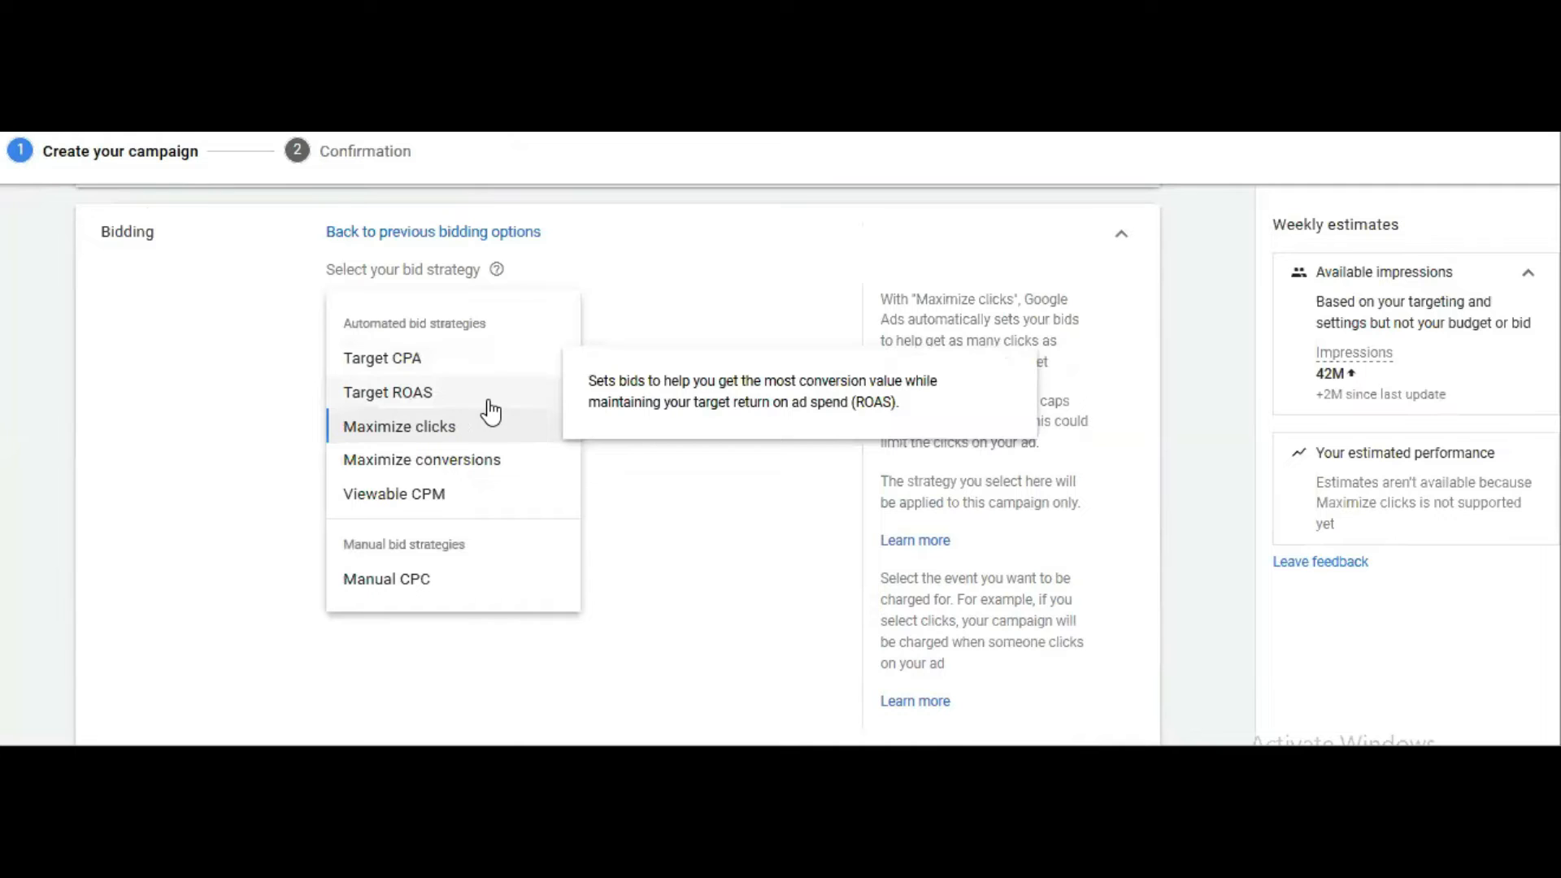
click(190, 542)
Set the campaign's average daily budget to $10
scroll(193, 551, down, 1)
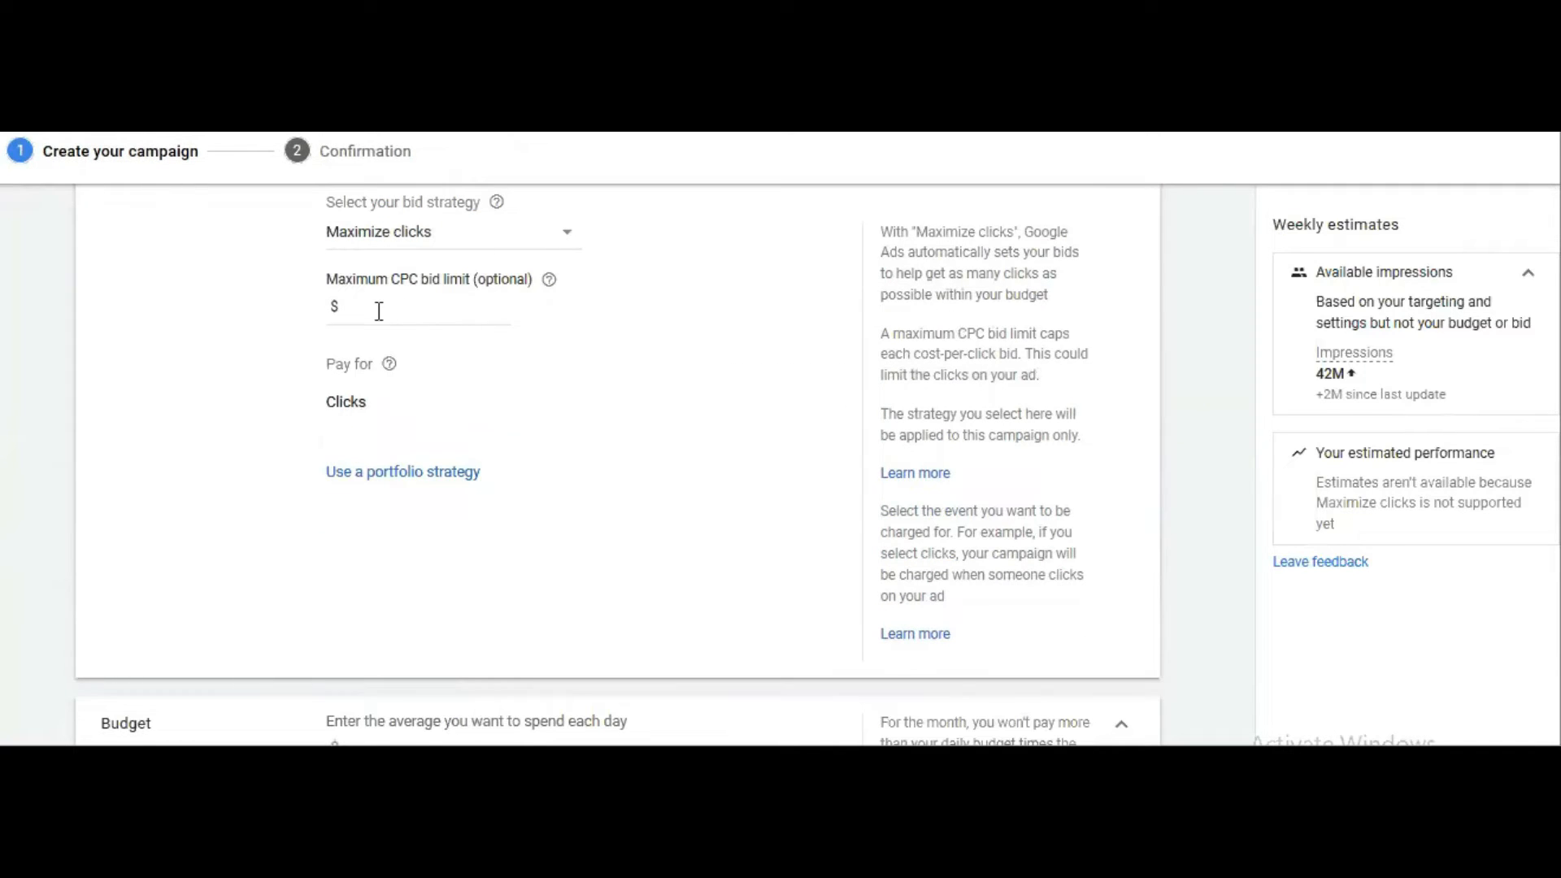
scroll(555, 505, down, 1)
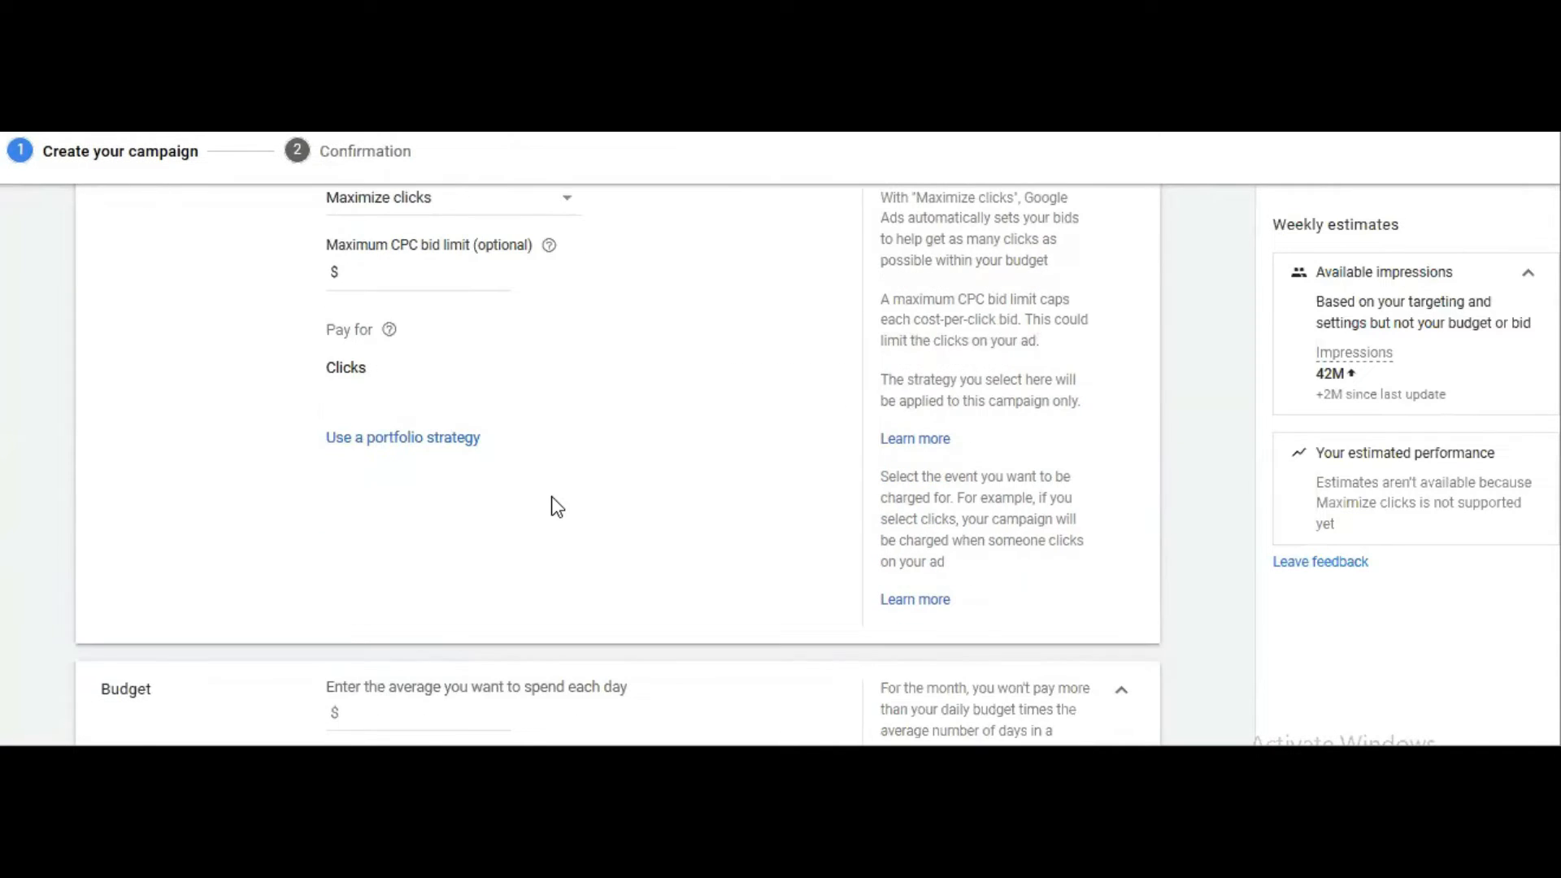
scroll(553, 509, down, 1)
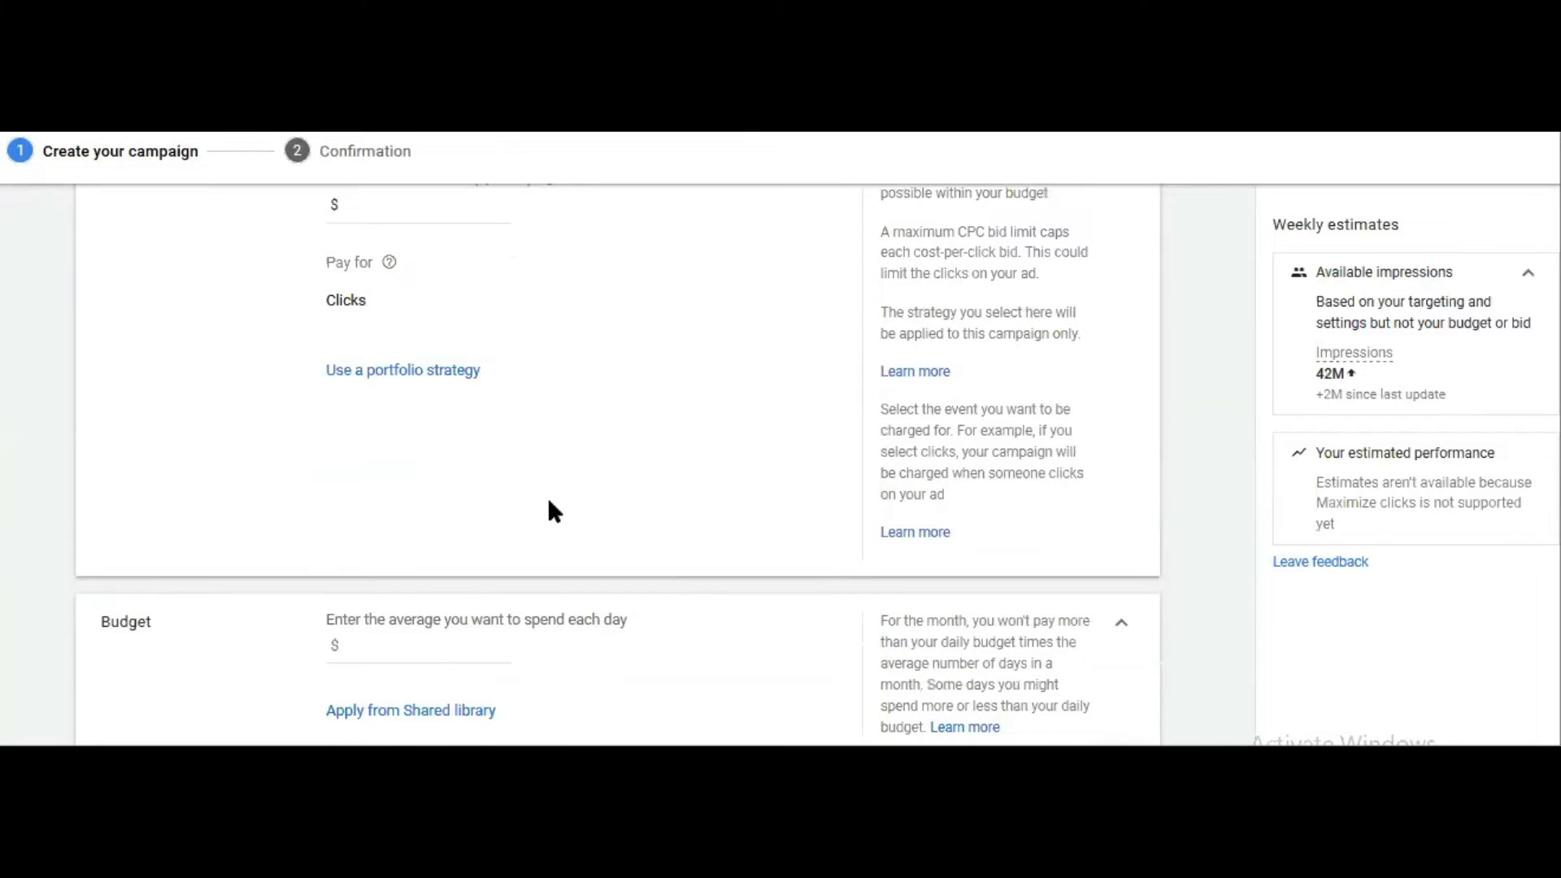
scroll(549, 503, down, 2)
scroll(541, 492, down, 2)
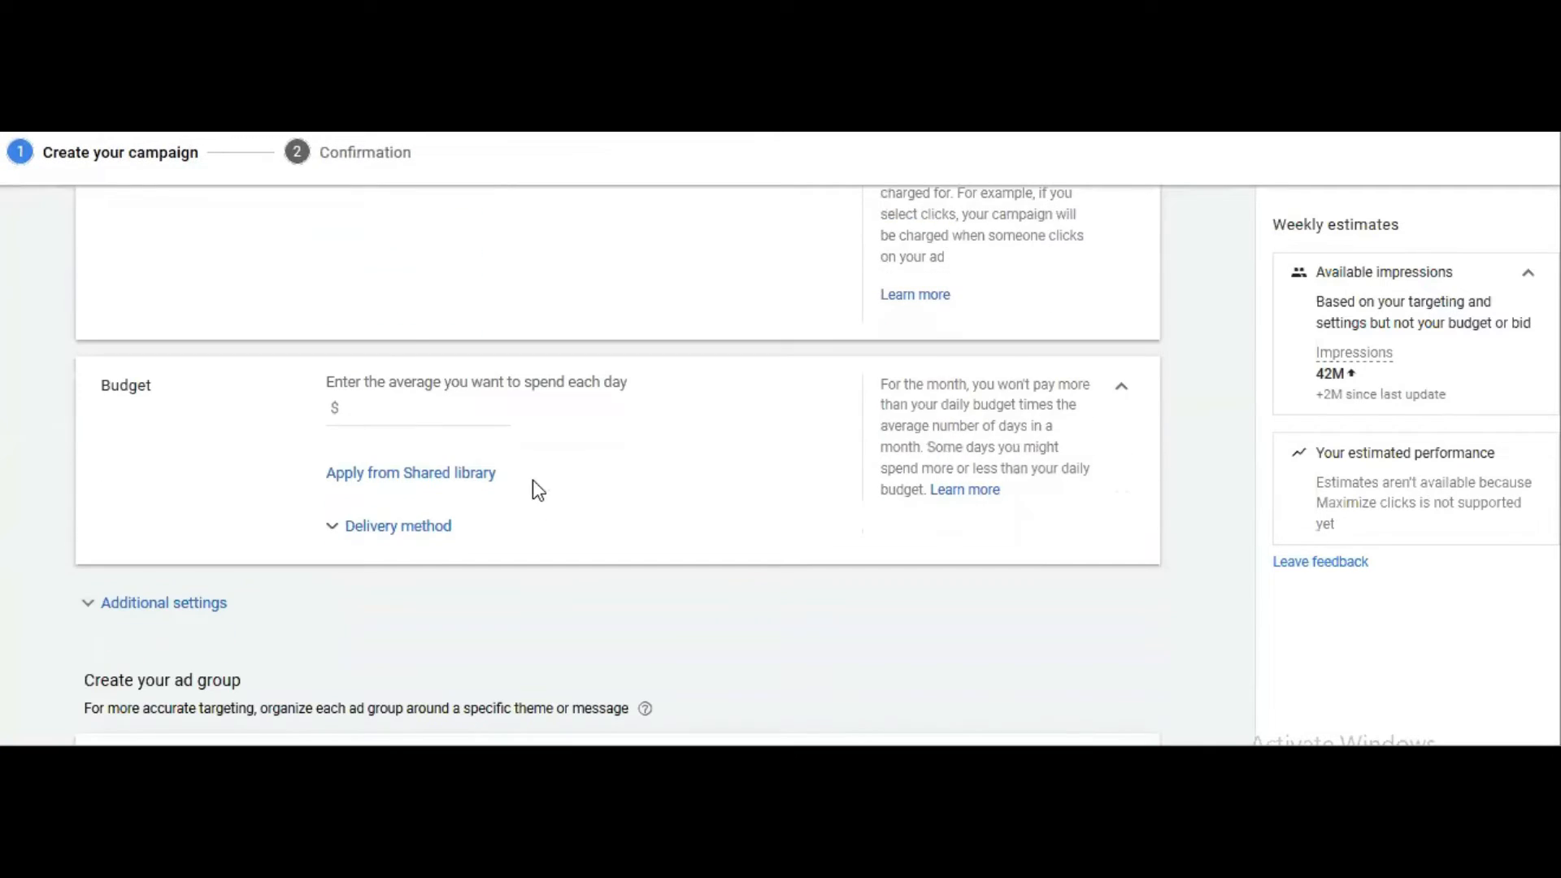
click(473, 417)
text(10)
click(695, 447)
Expand the campaign's additional settings and check the available ad rotation options
scroll(694, 447, down, 2)
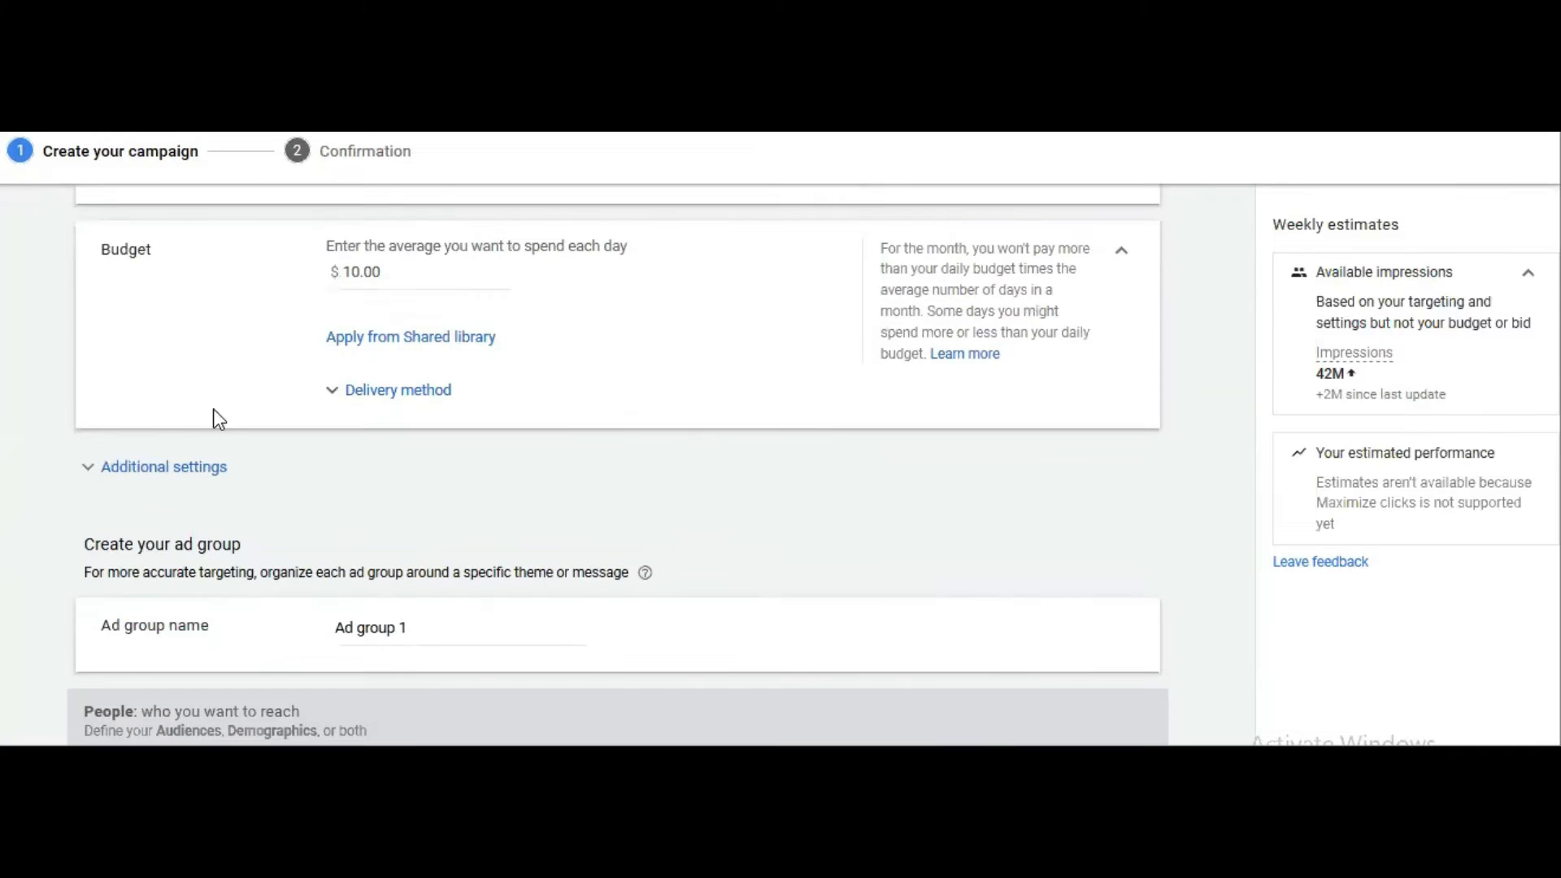
click(155, 472)
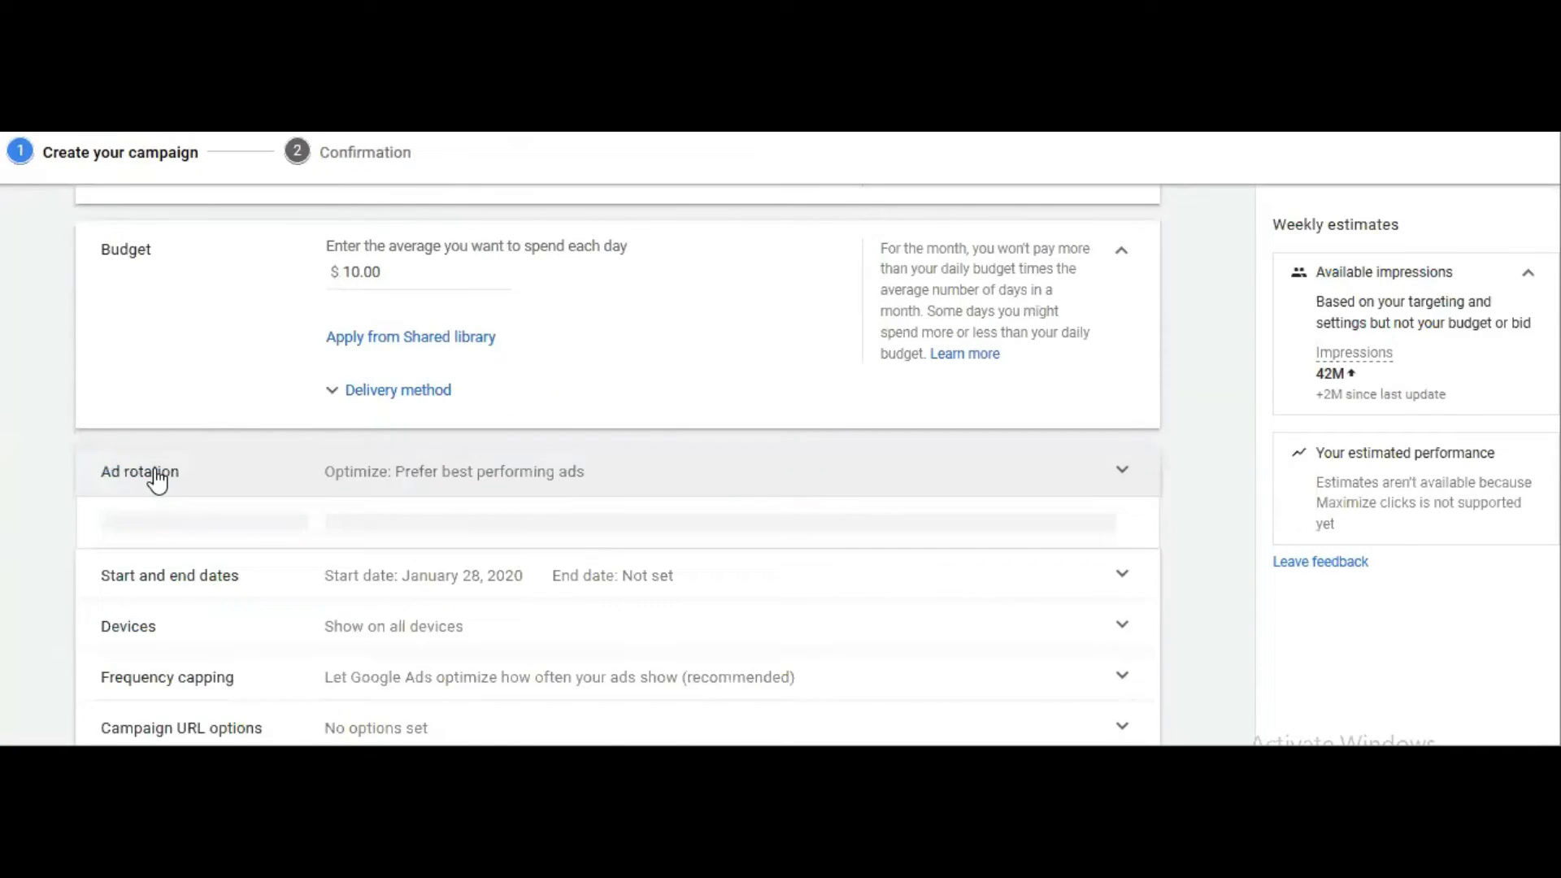
click(155, 473)
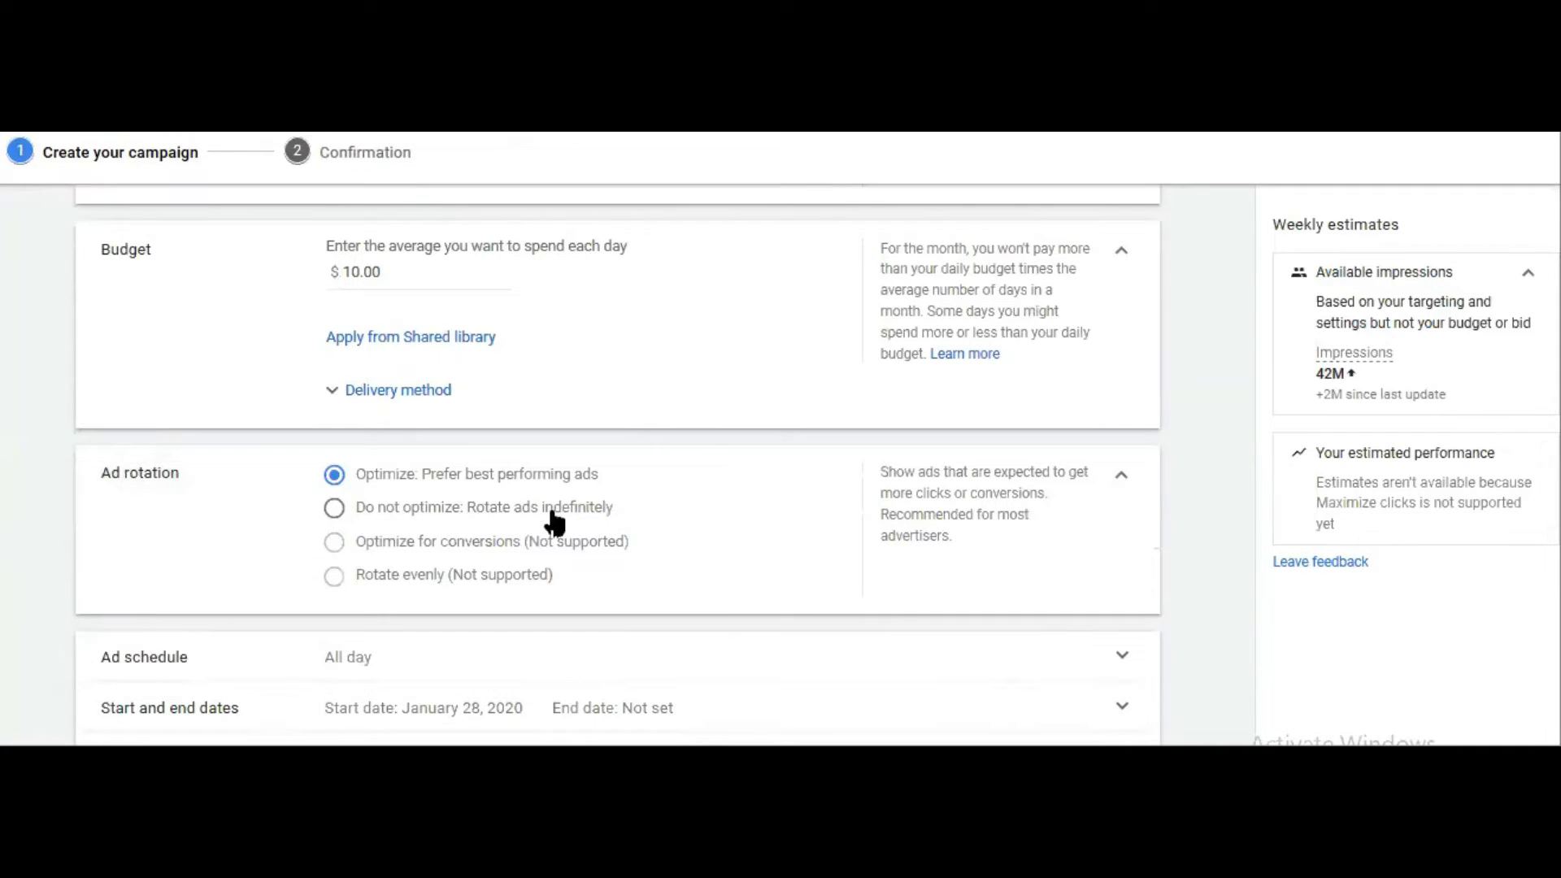
click(1132, 486)
scroll(358, 533, down, 1)
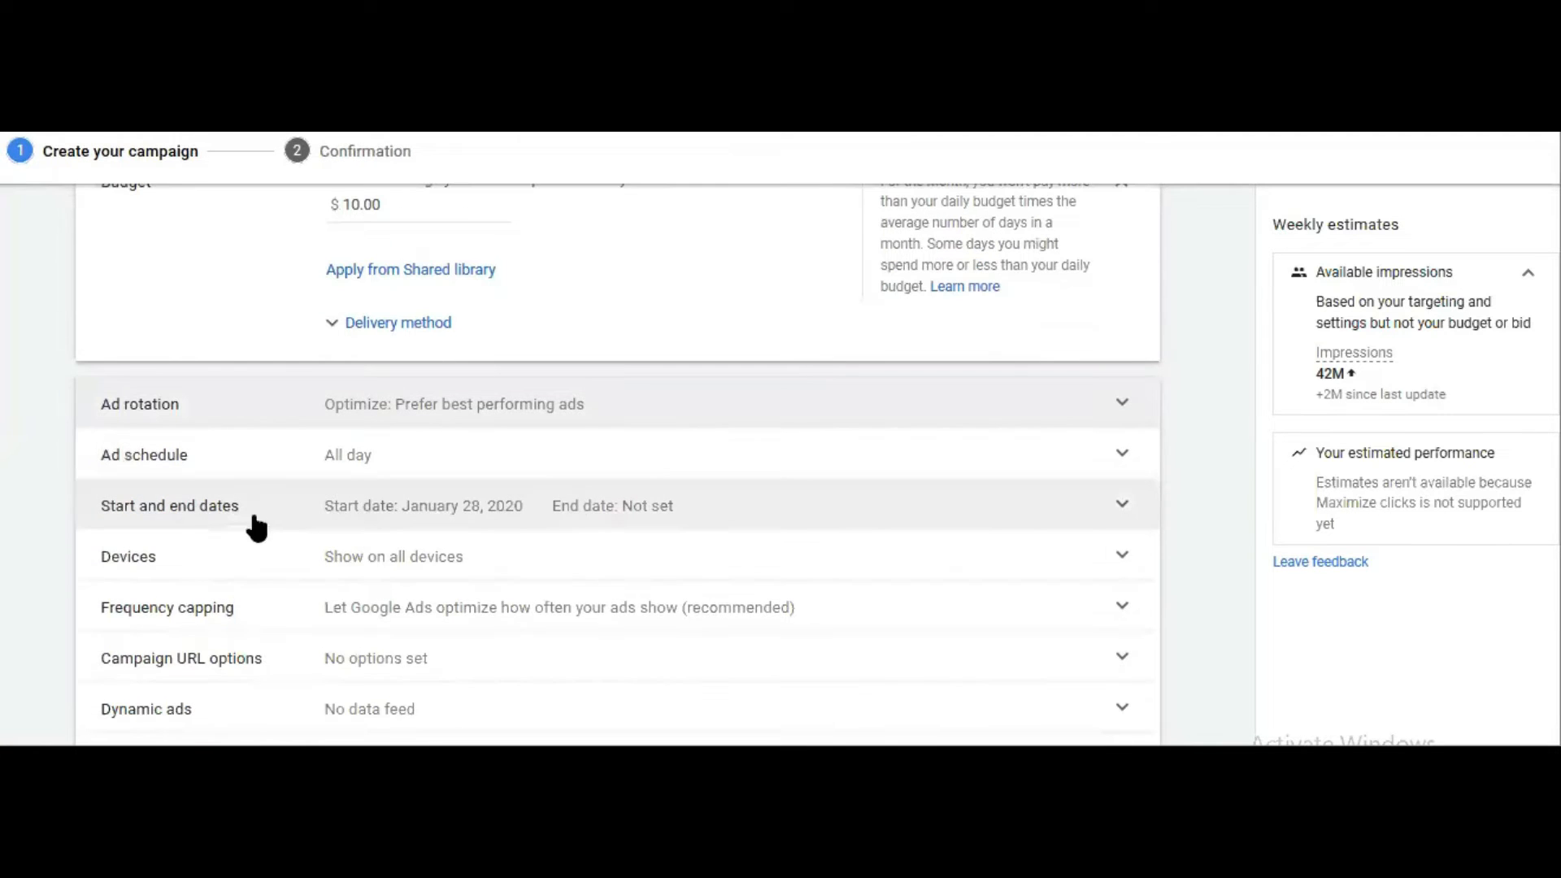
Enable the use of a data feed for personalized ads in the Dynamic ads settings
scroll(157, 547, down, 1)
scroll(236, 573, down, 1)
scroll(252, 578, down, 1)
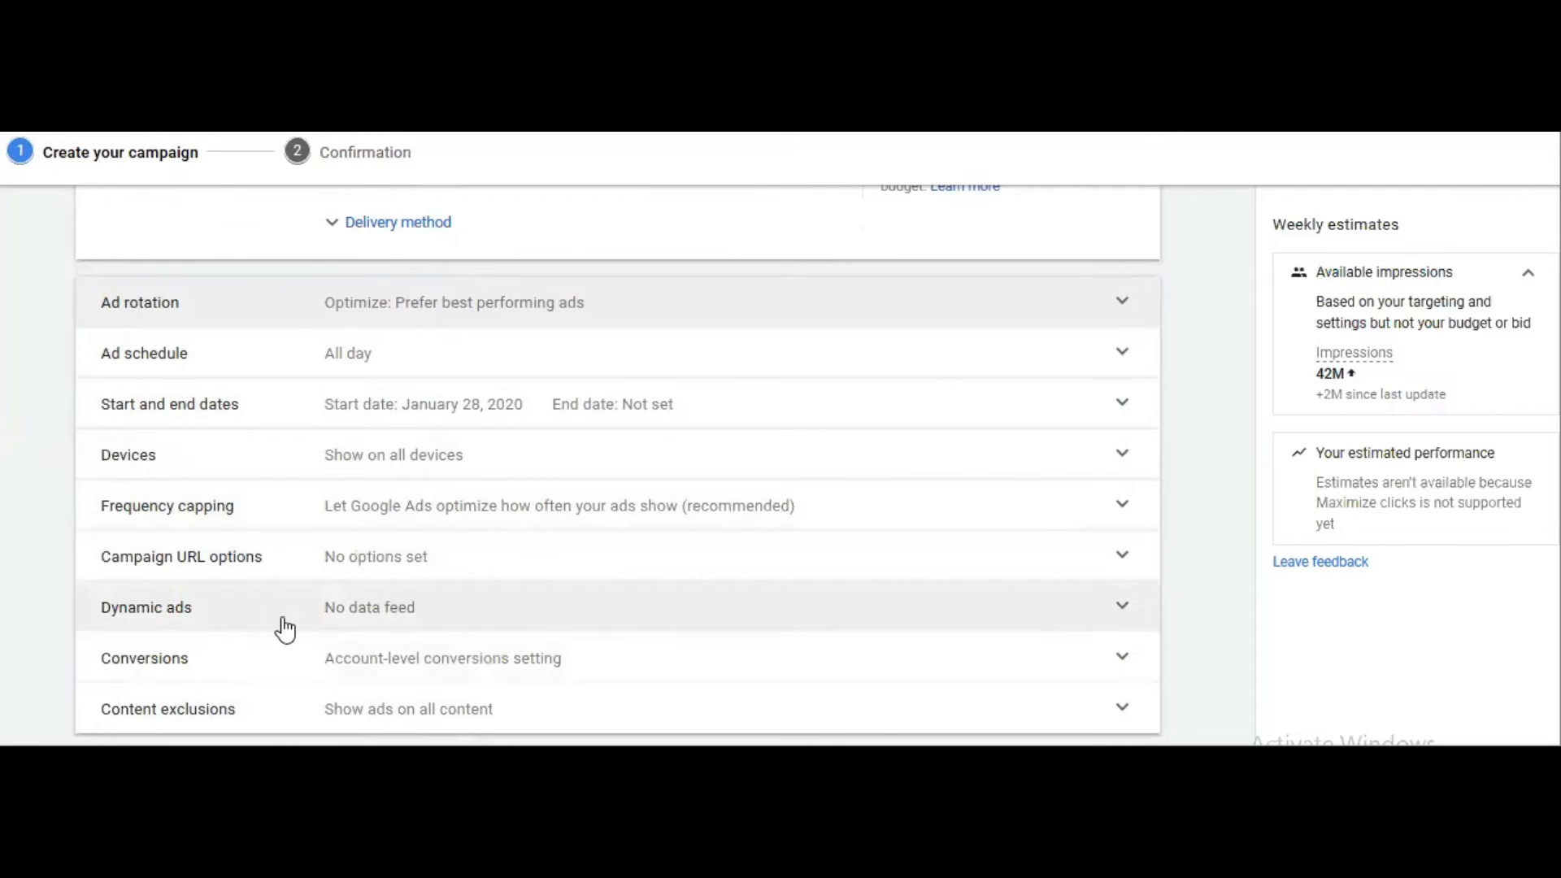
click(366, 621)
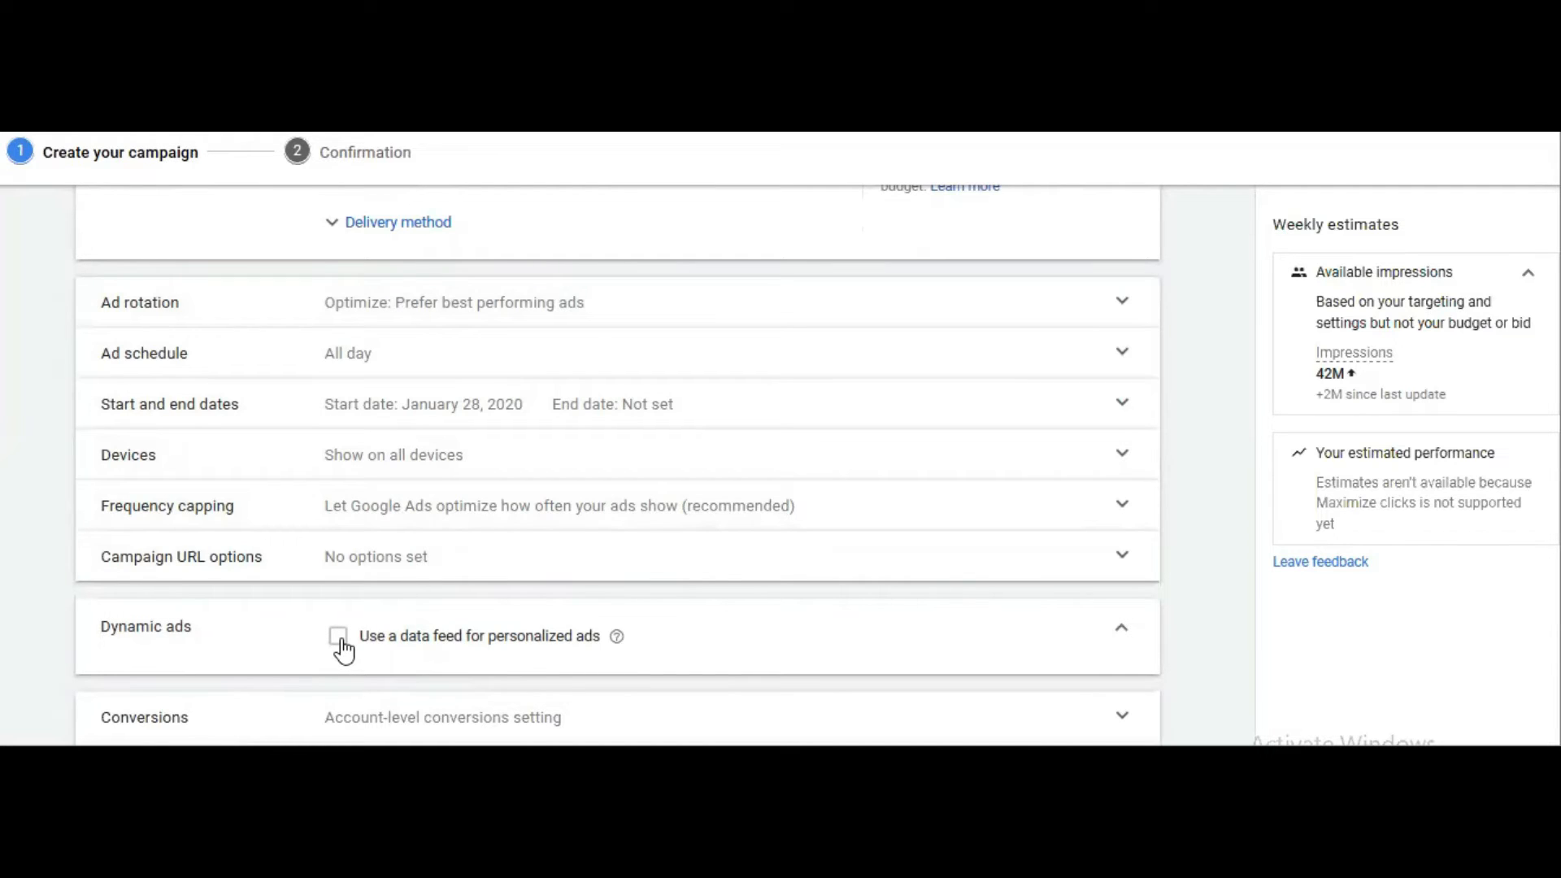
click(339, 638)
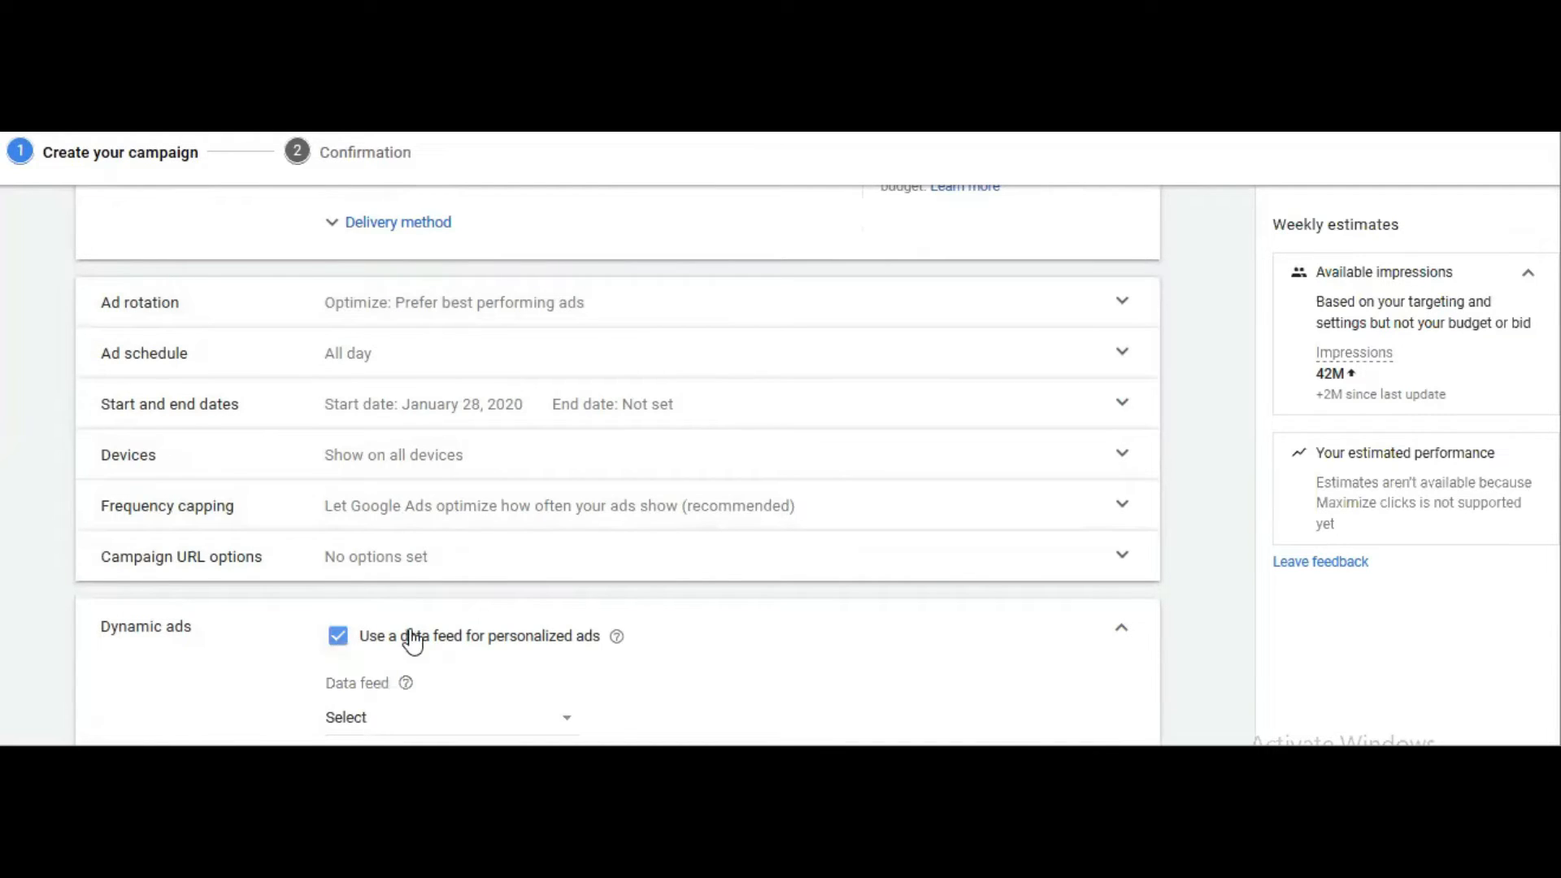
Choose the "Main Street Motors" feed as the data feed for the dynamic ads
scroll(523, 599, down, 2)
scroll(522, 594, down, 1)
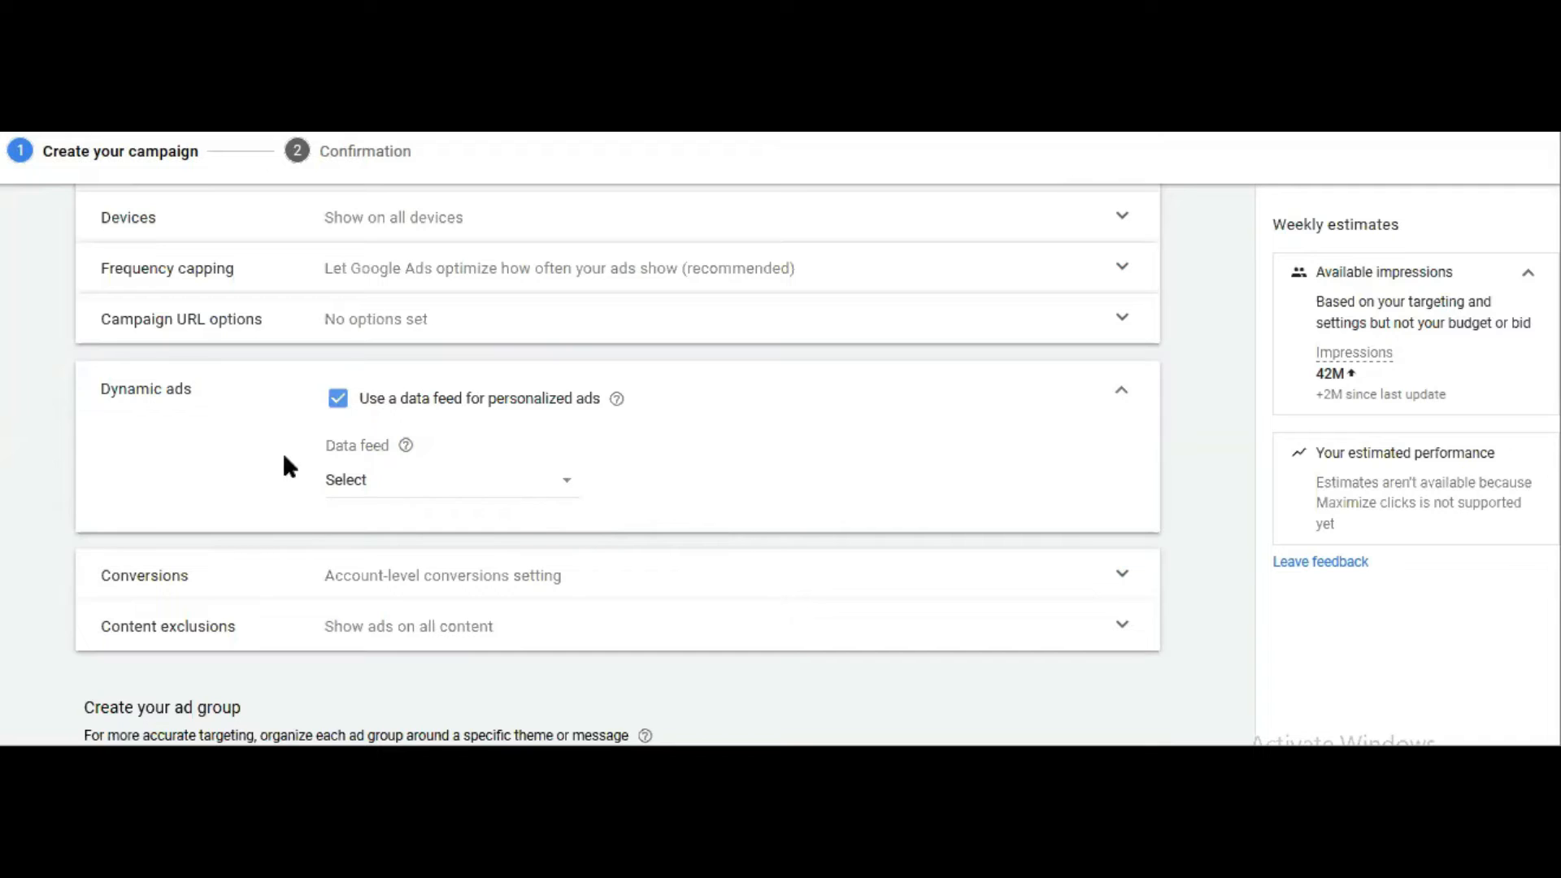
click(504, 485)
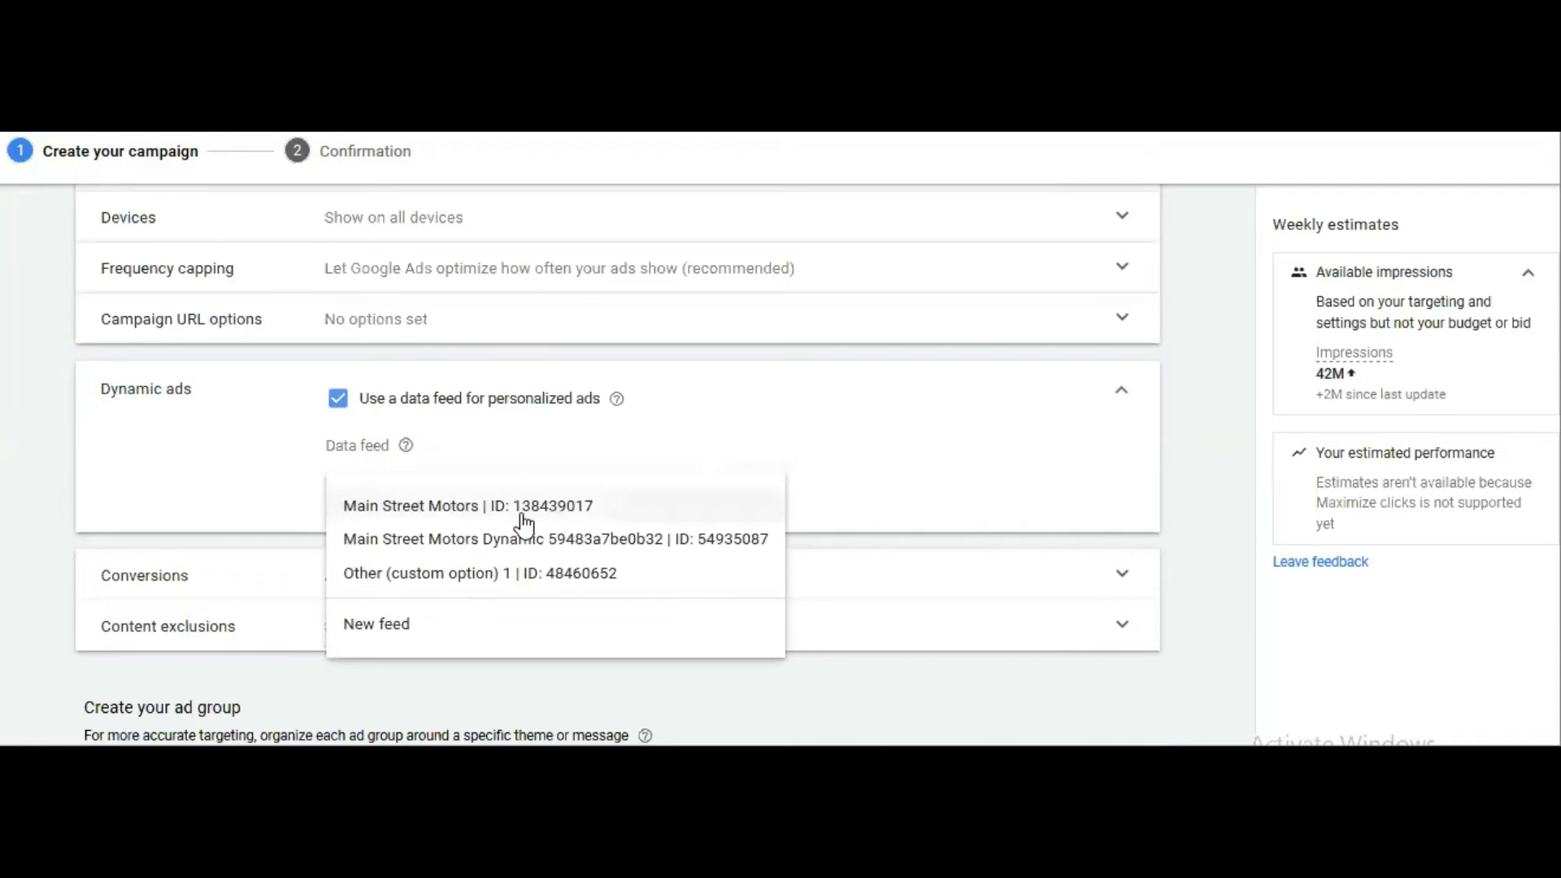
click(510, 504)
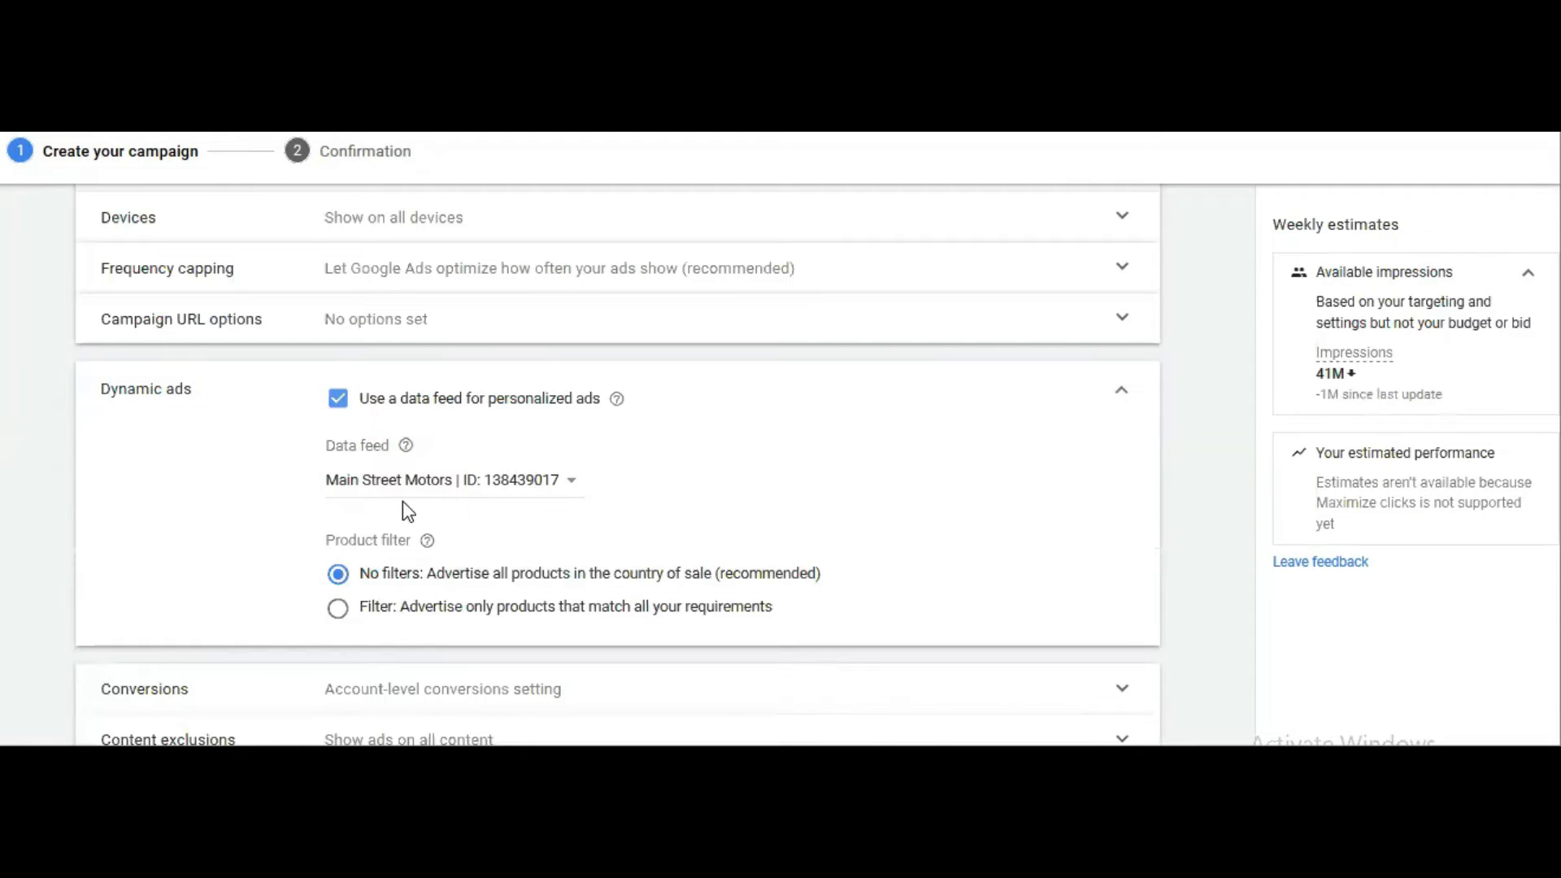
Name the ad group "Retargeting Campaign"
scroll(226, 528, down, 2)
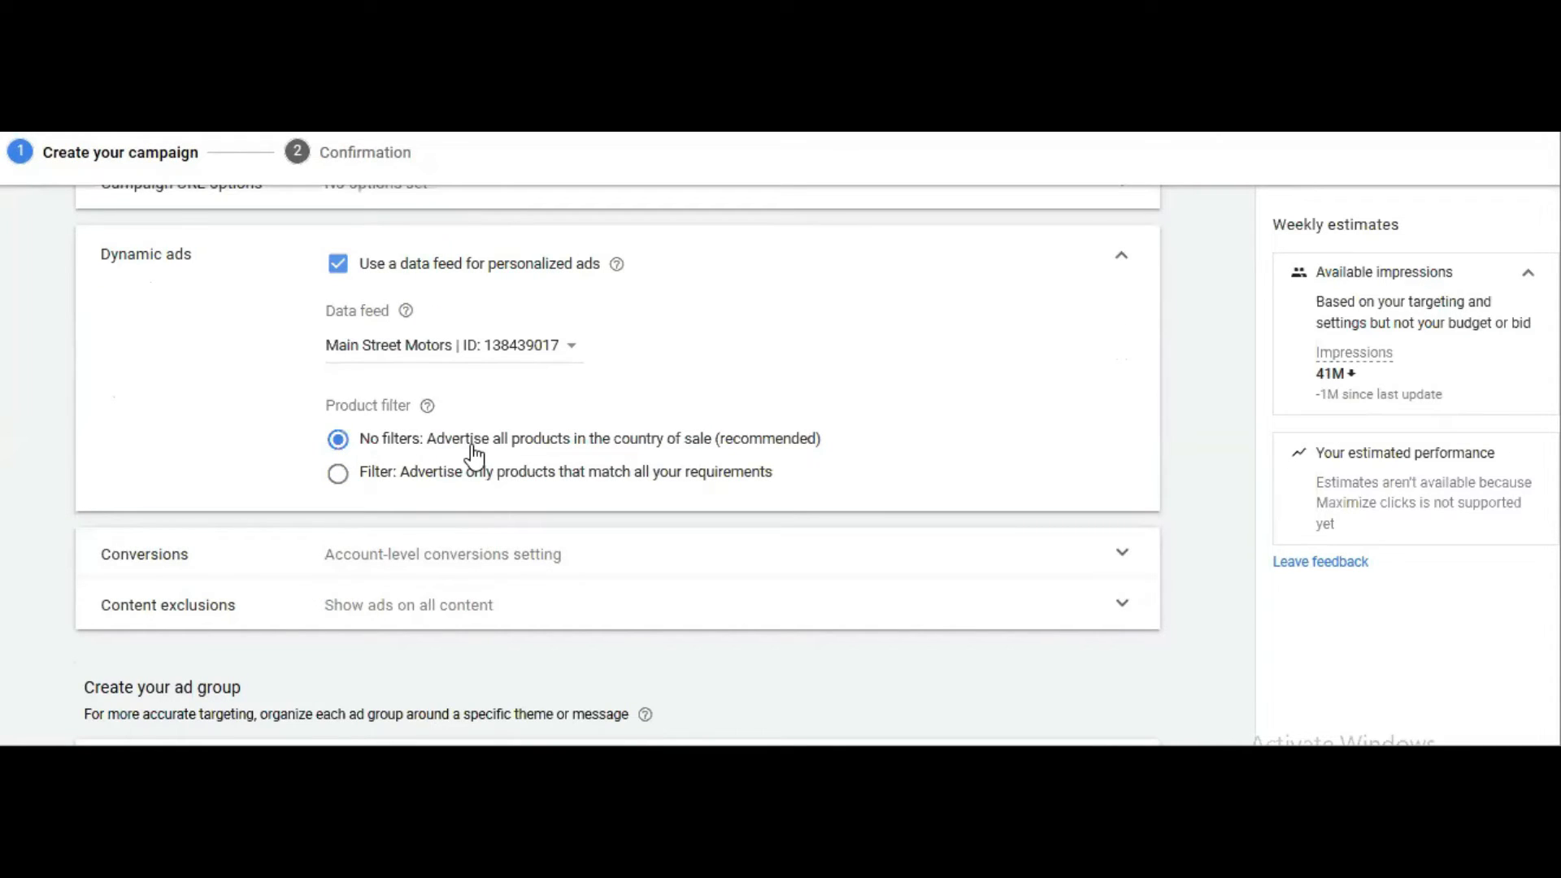
scroll(429, 553, down, 1)
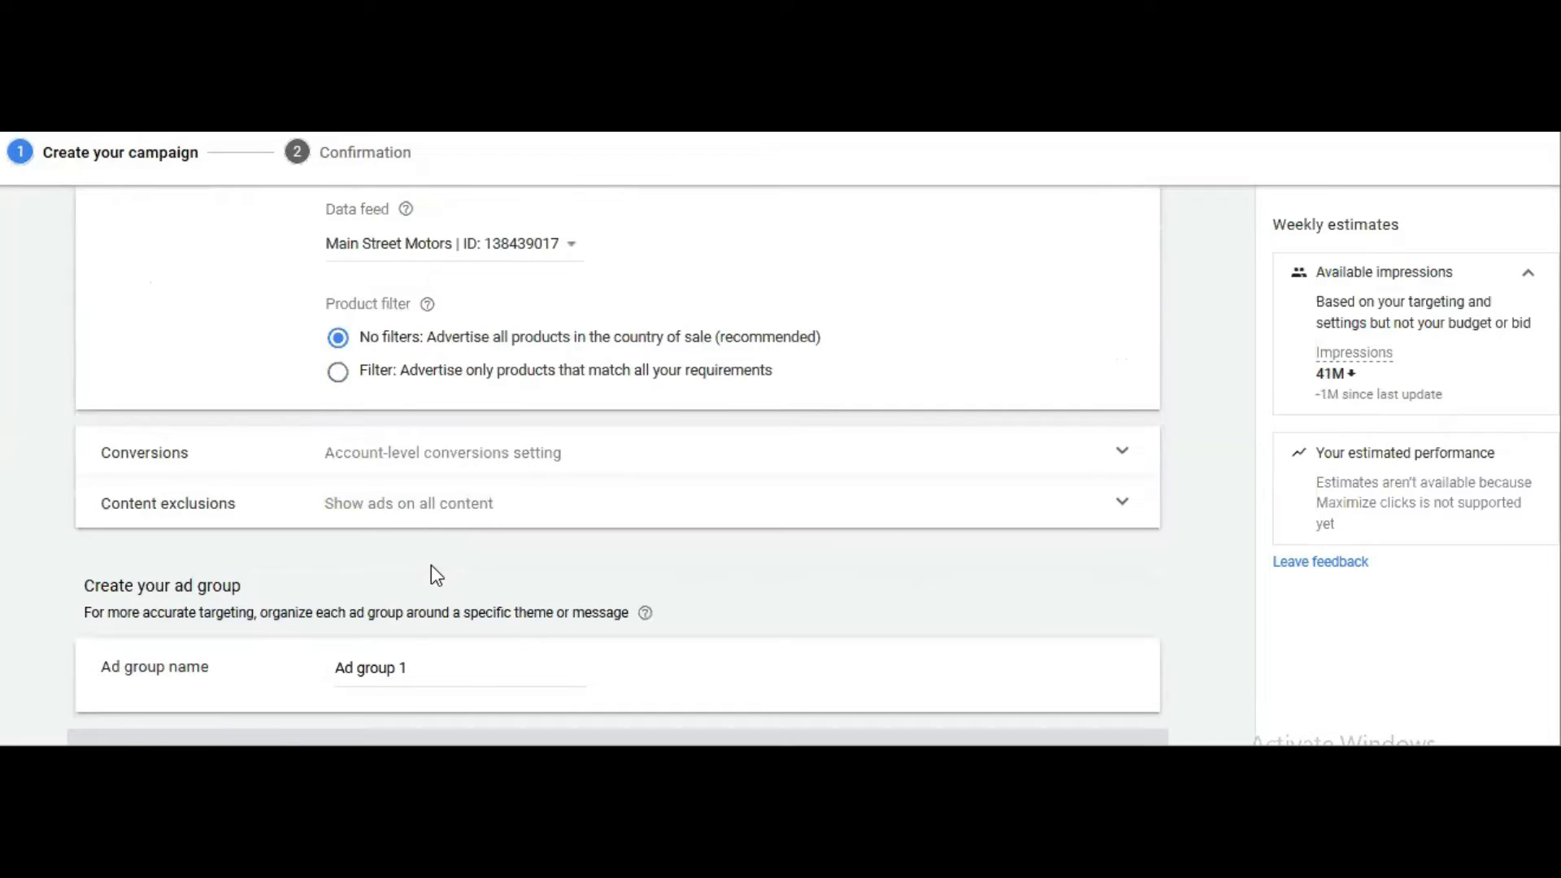
scroll(432, 567, down, 1)
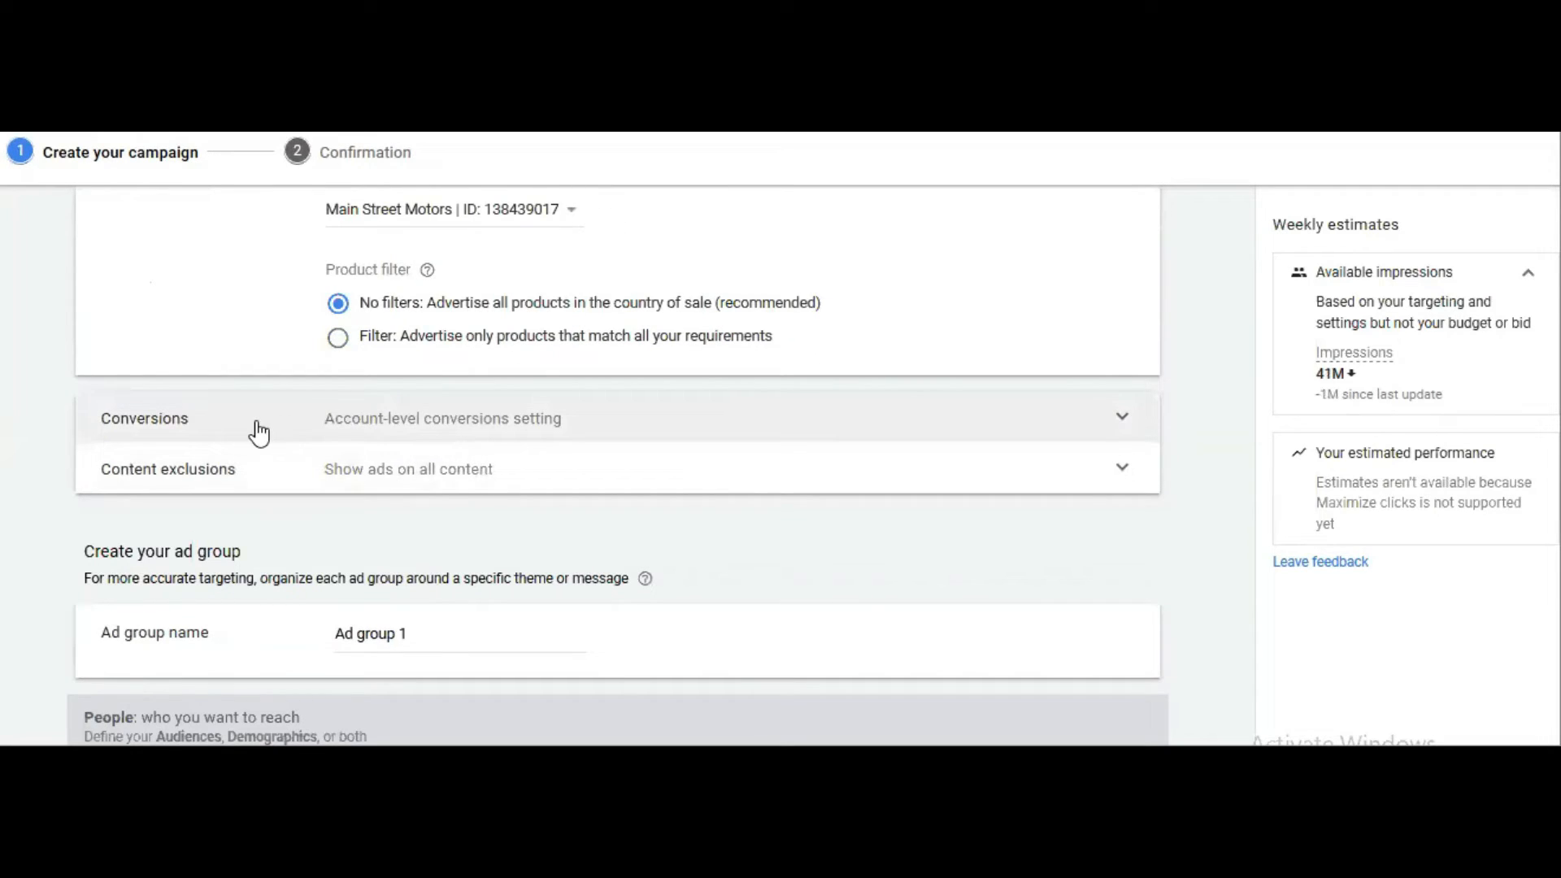
scroll(431, 529, down, 1)
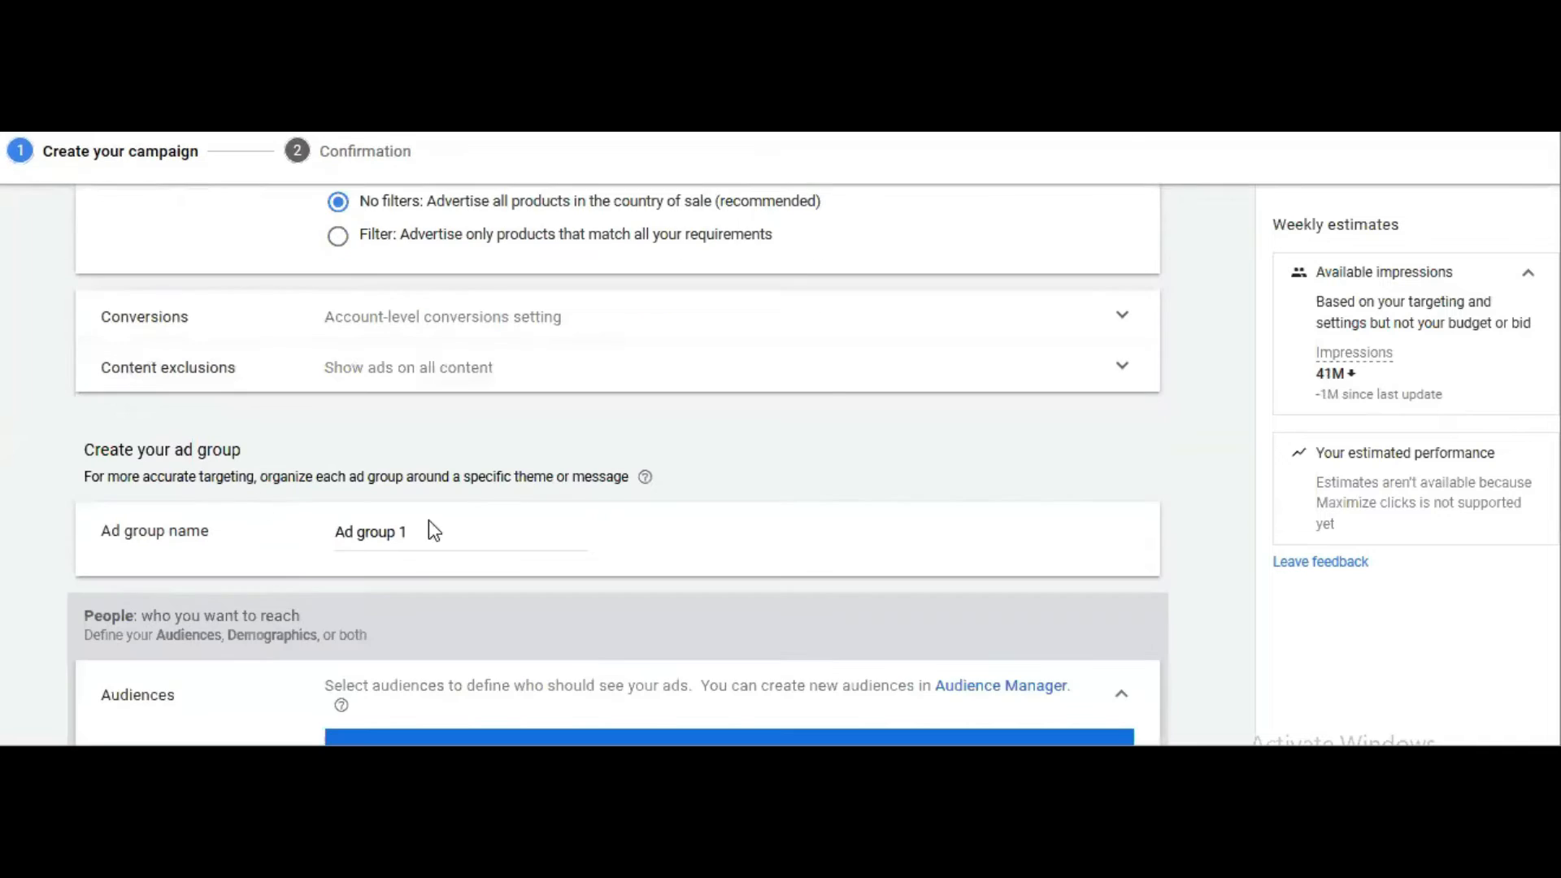
click(470, 534)
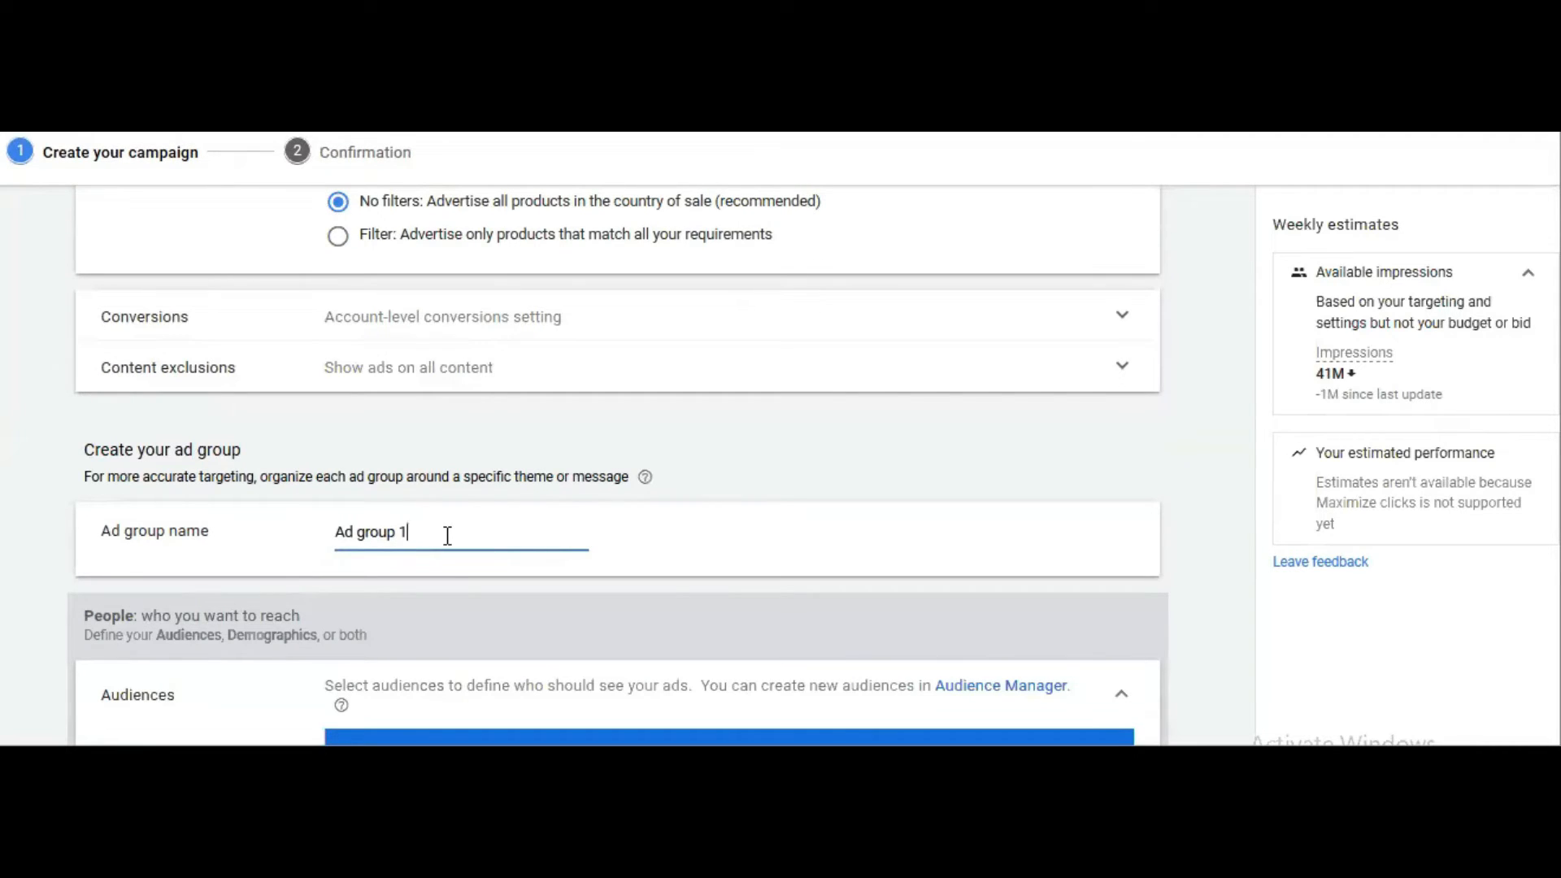
triple_click(447, 535)
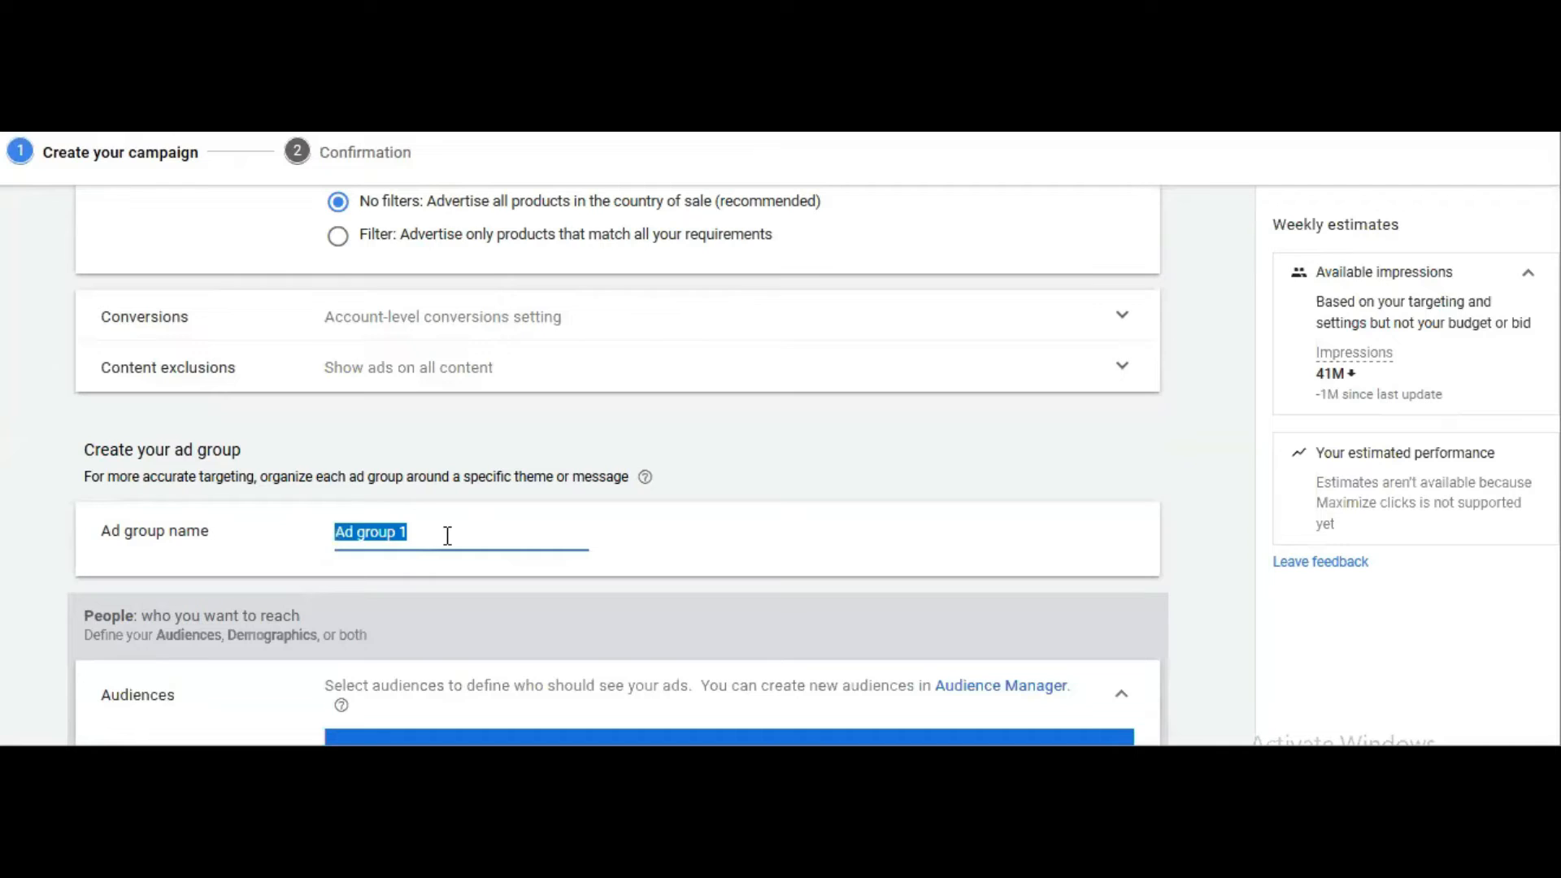
text(Retargeting C)
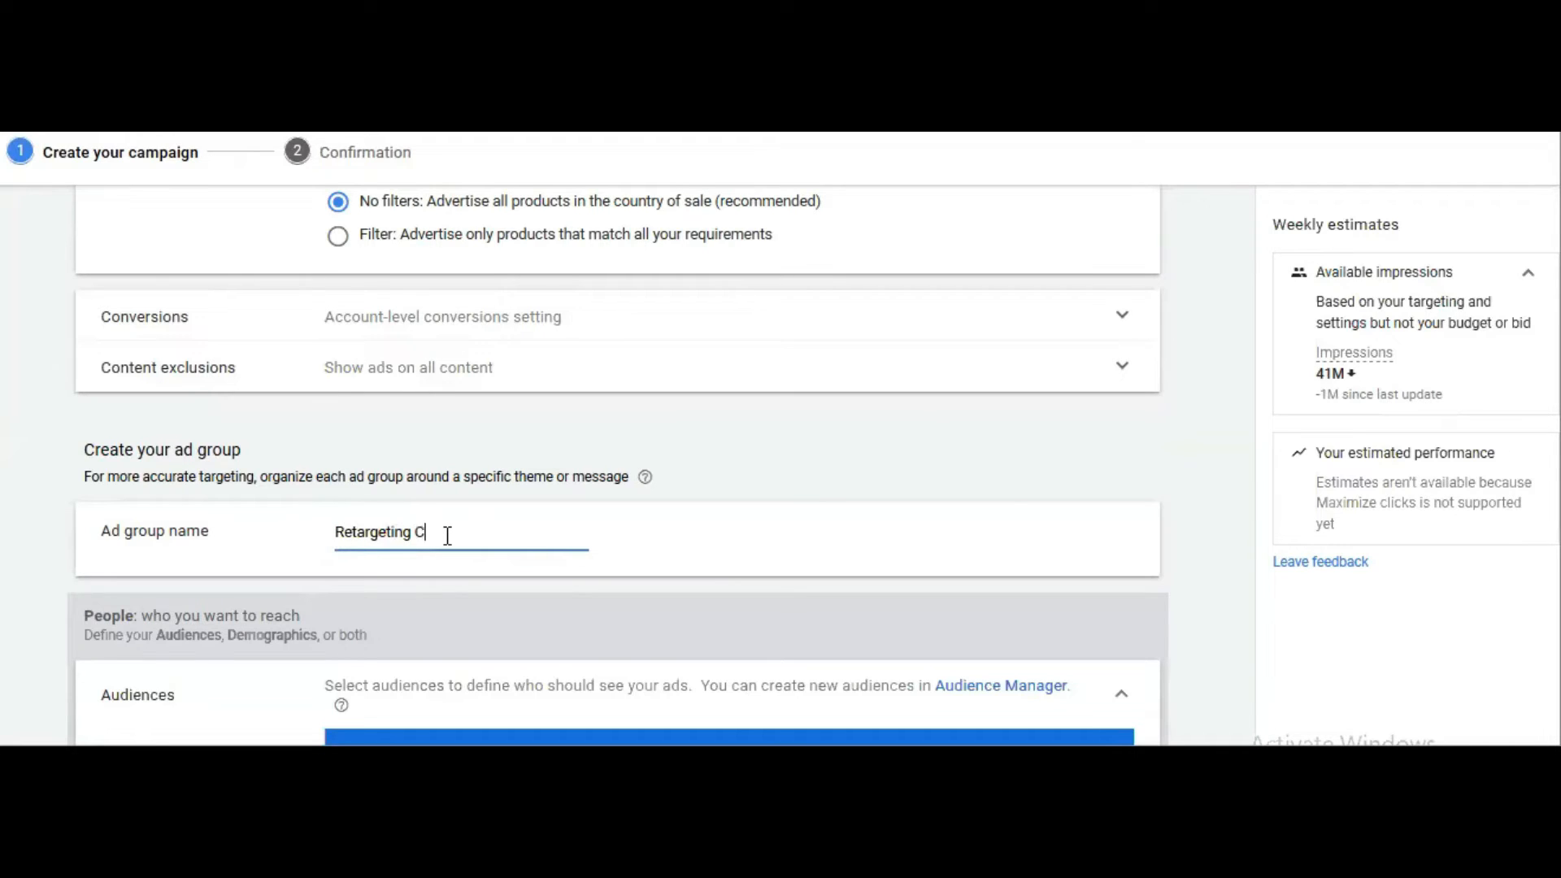
text(ampaign)
Target the "All Visitors To Site" website visitors list from the remarketing audiences of people who have interacted with the business
scroll(439, 543, down, 4)
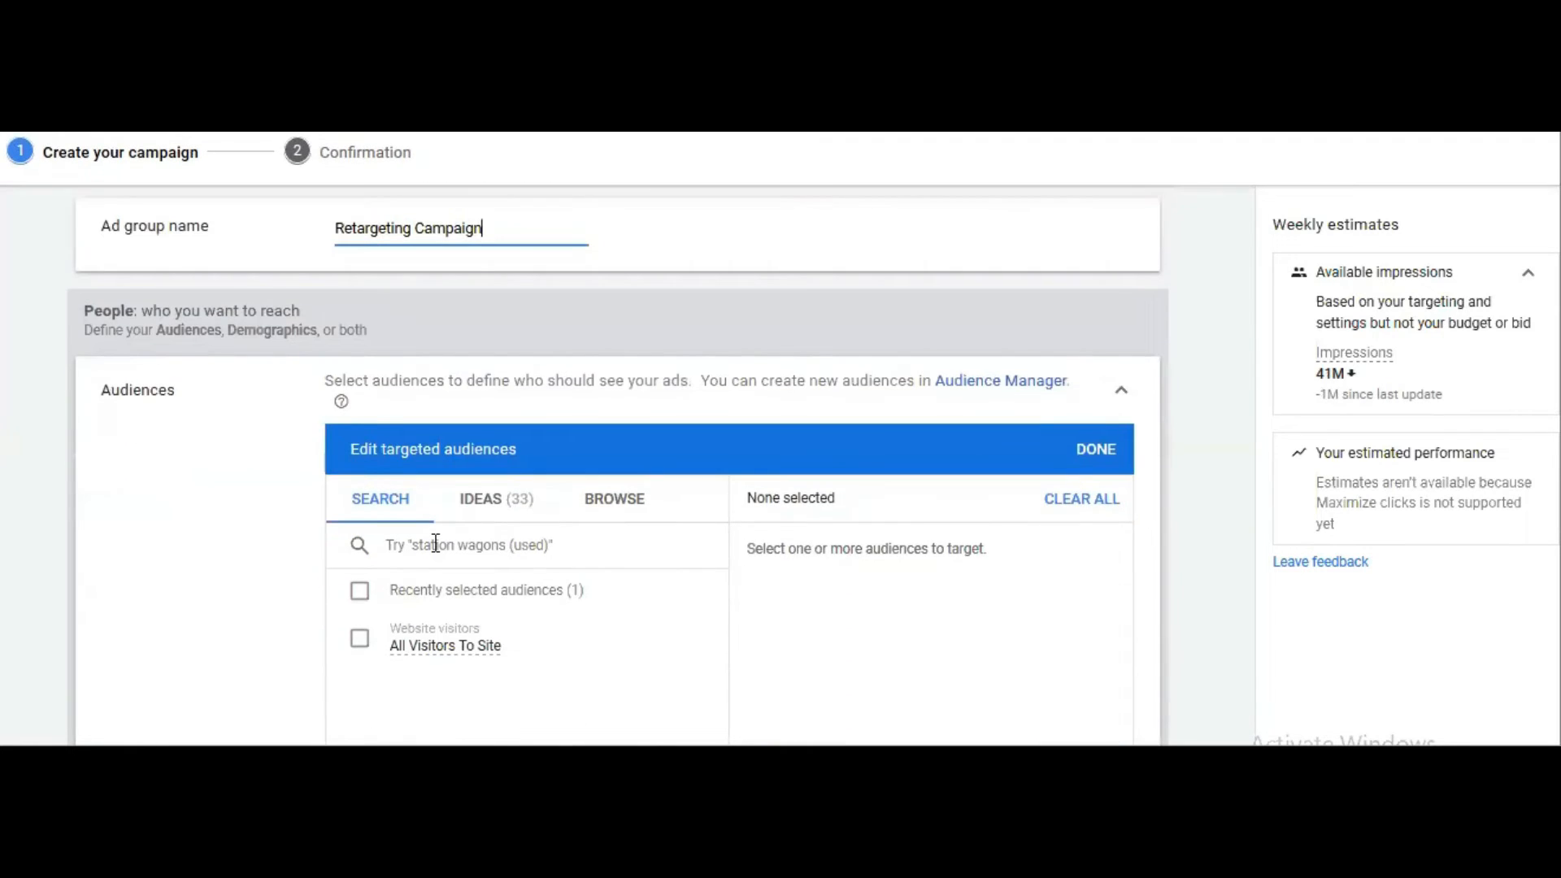
scroll(436, 543, down, 1)
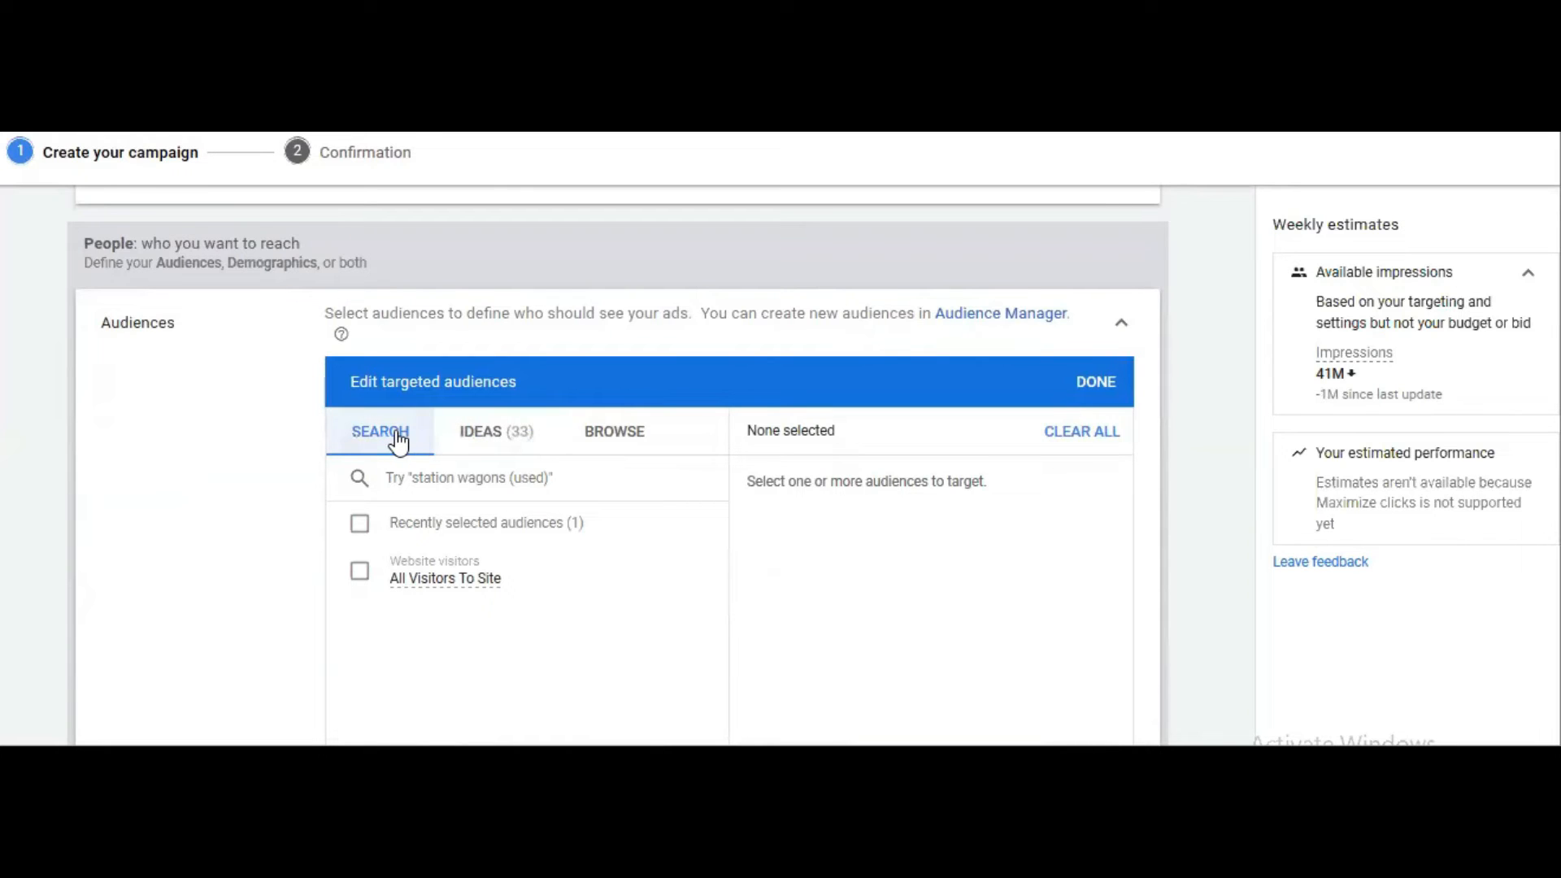
click(598, 444)
scroll(578, 467, down, 1)
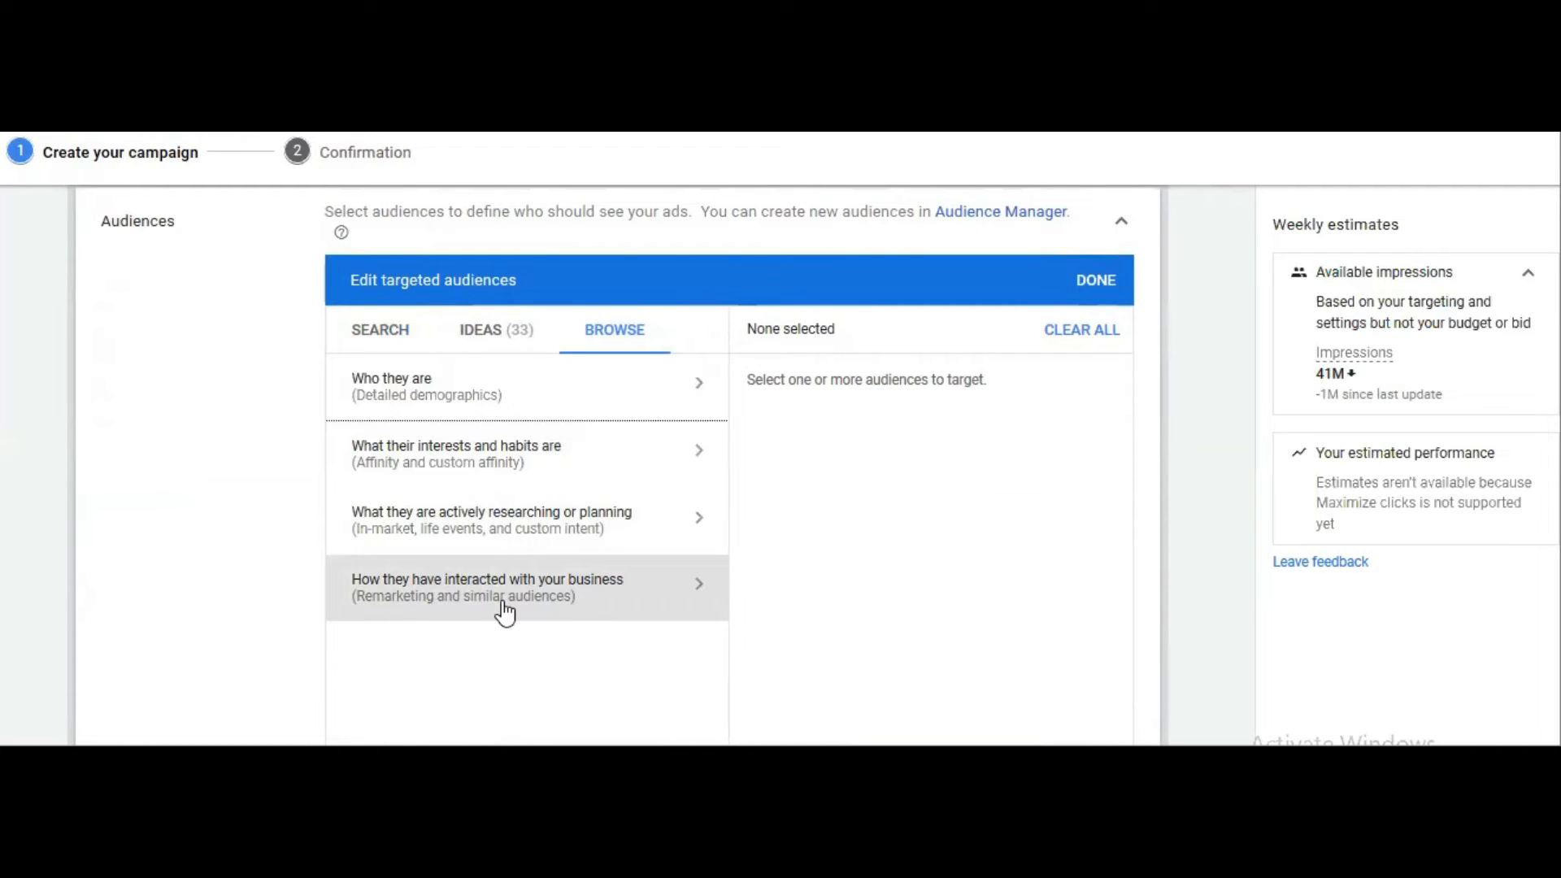
click(478, 600)
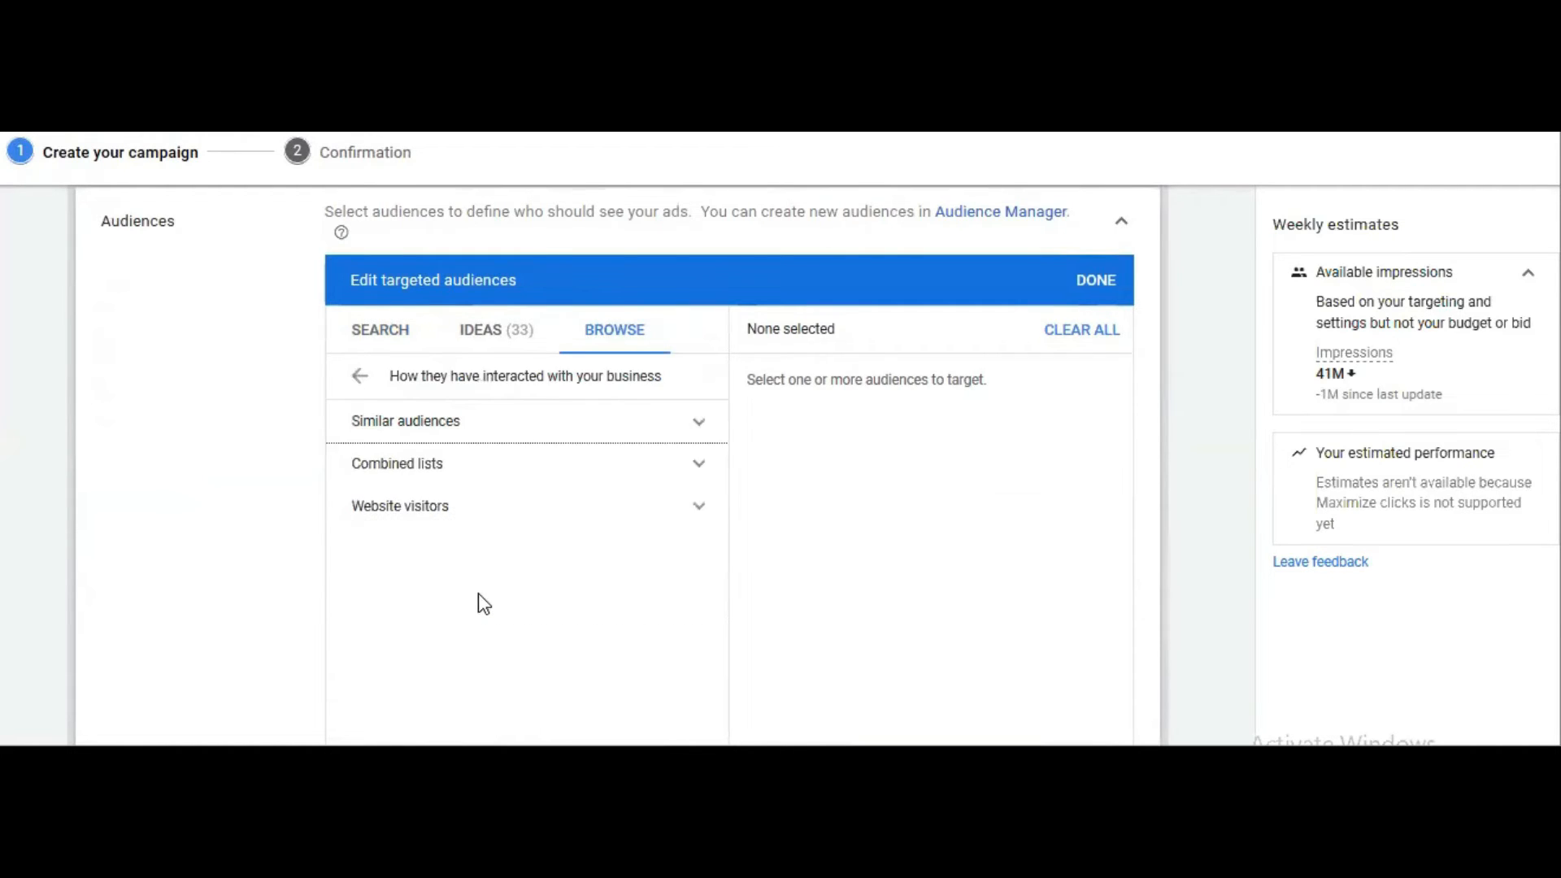
click(428, 514)
scroll(395, 535, down, 4)
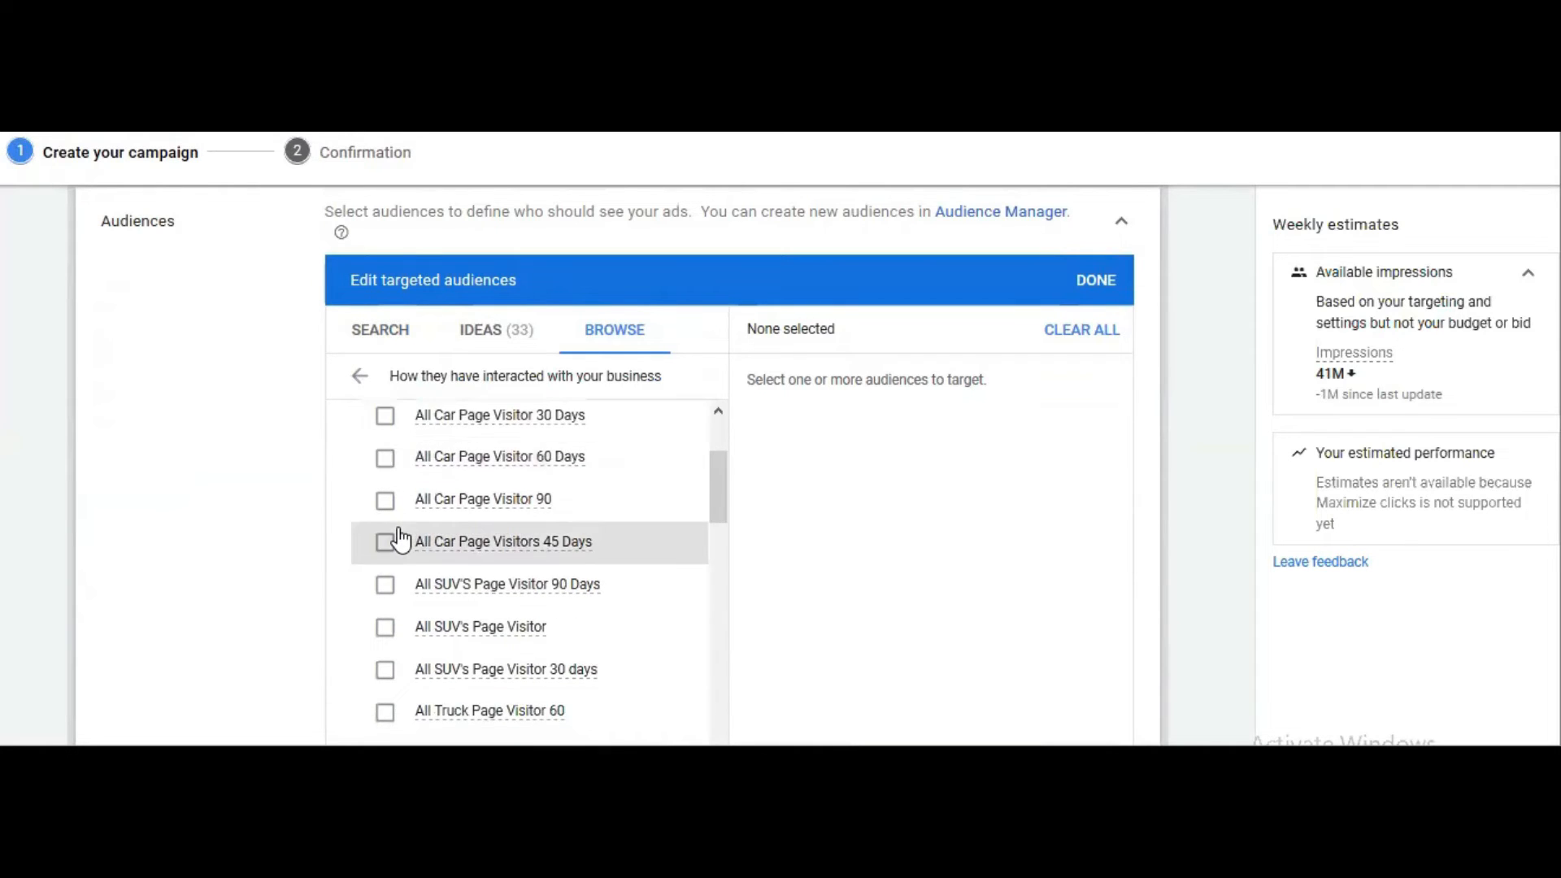
scroll(400, 539, down, 5)
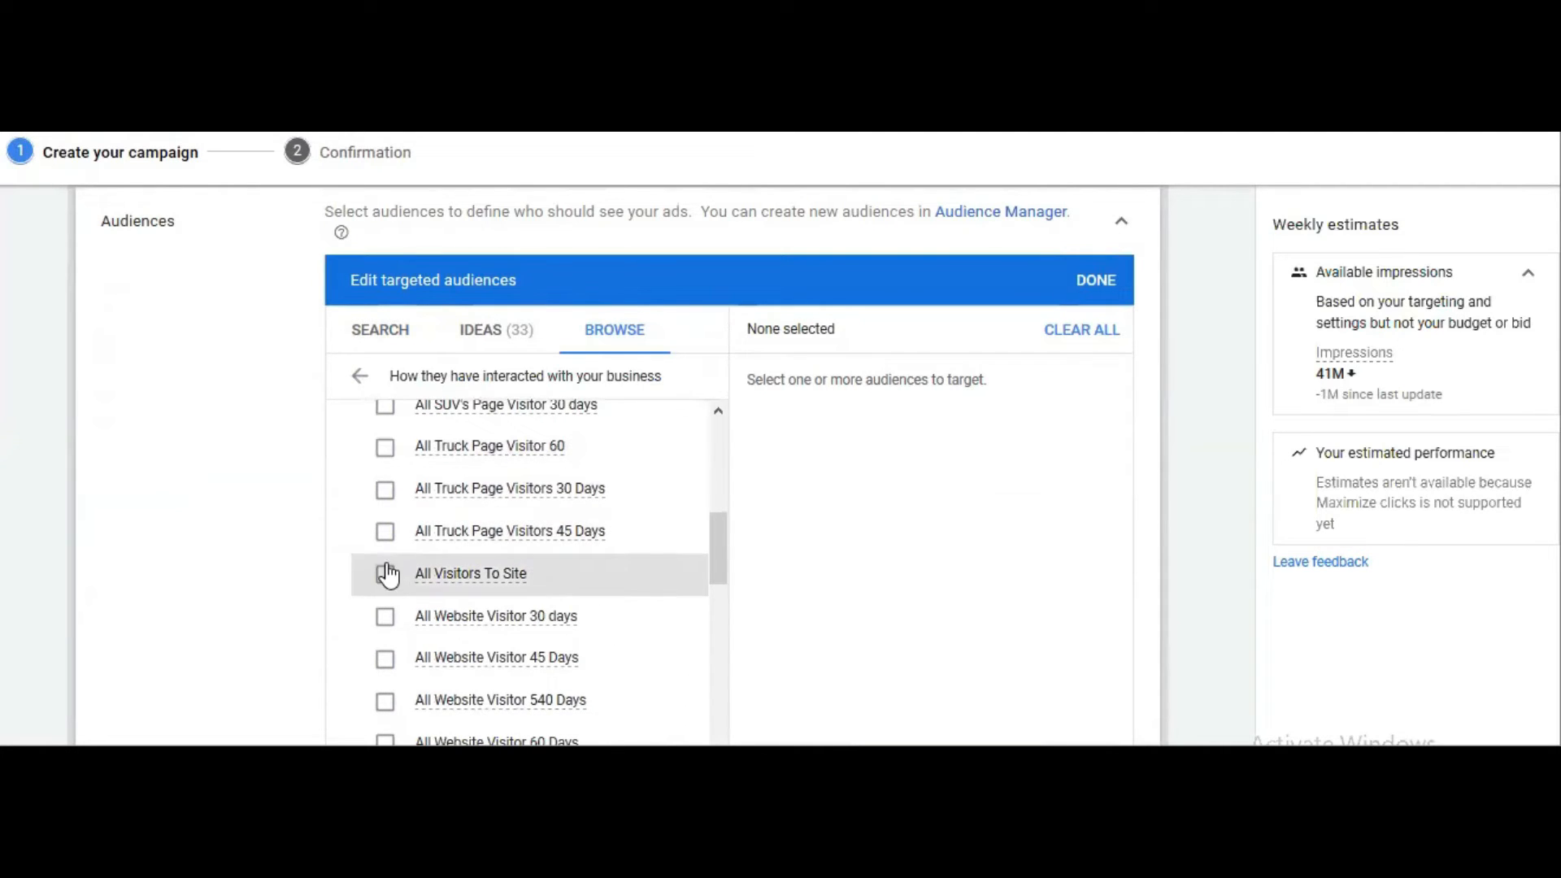
click(386, 574)
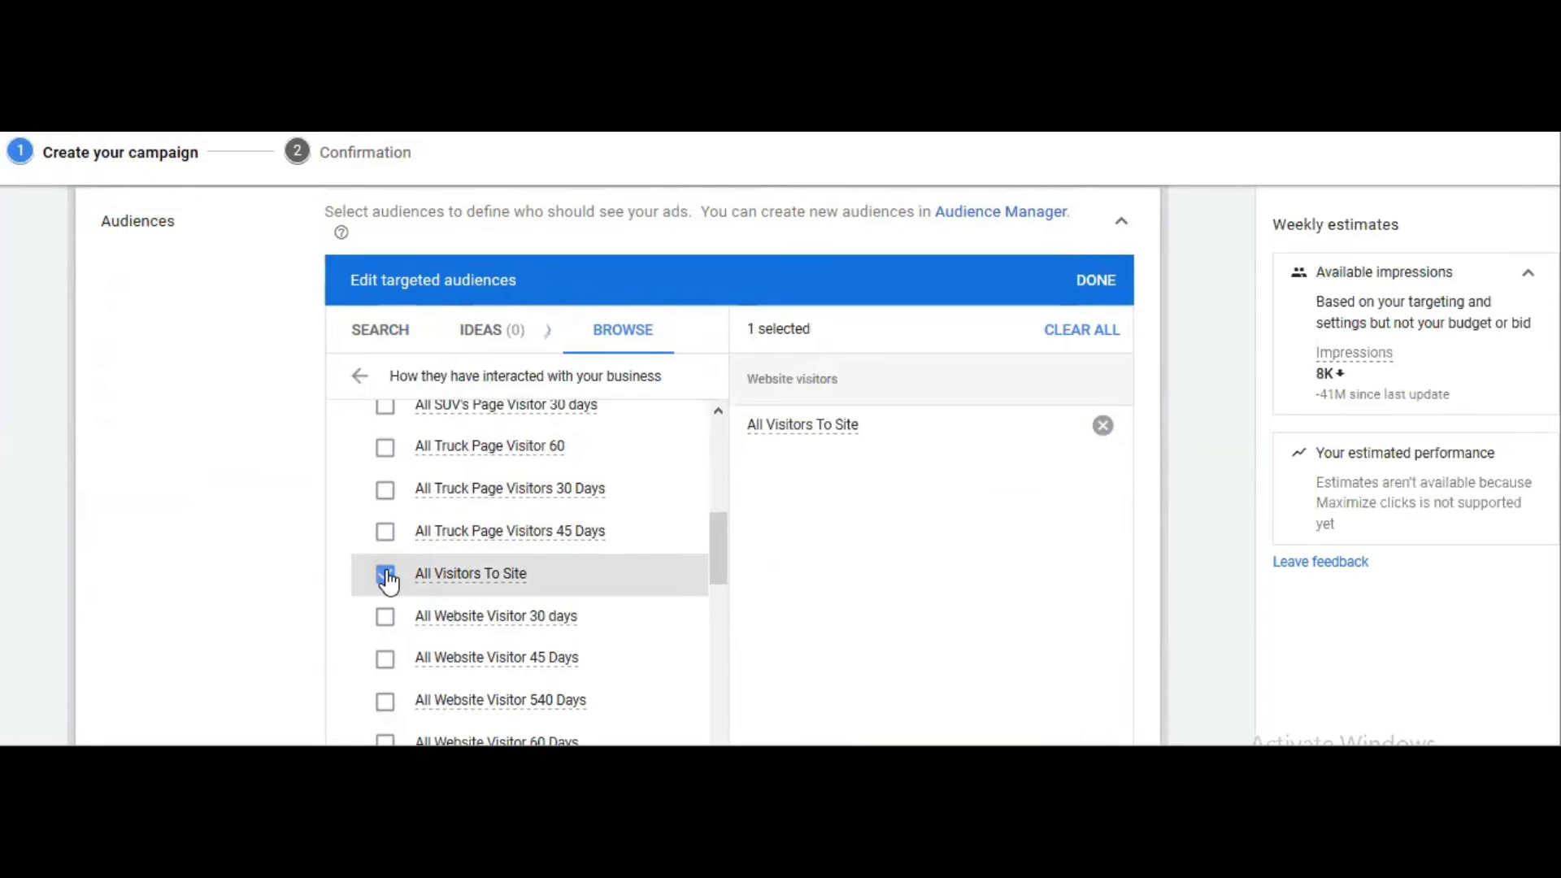
scroll(386, 580, down, 1)
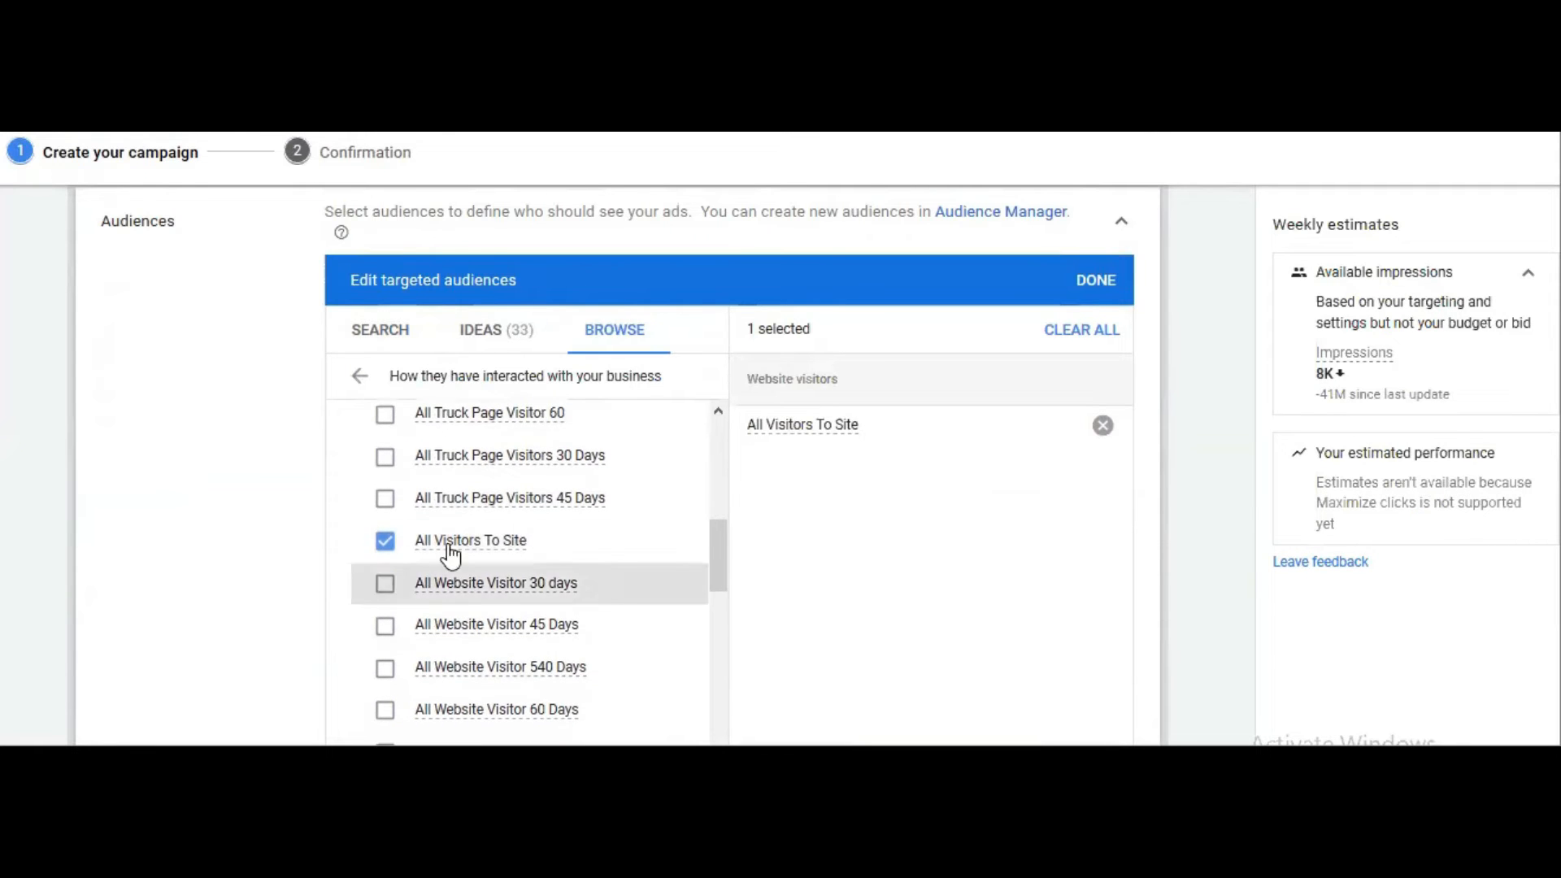
Turn the ad group's targeting expansion off
scroll(239, 570, down, 4)
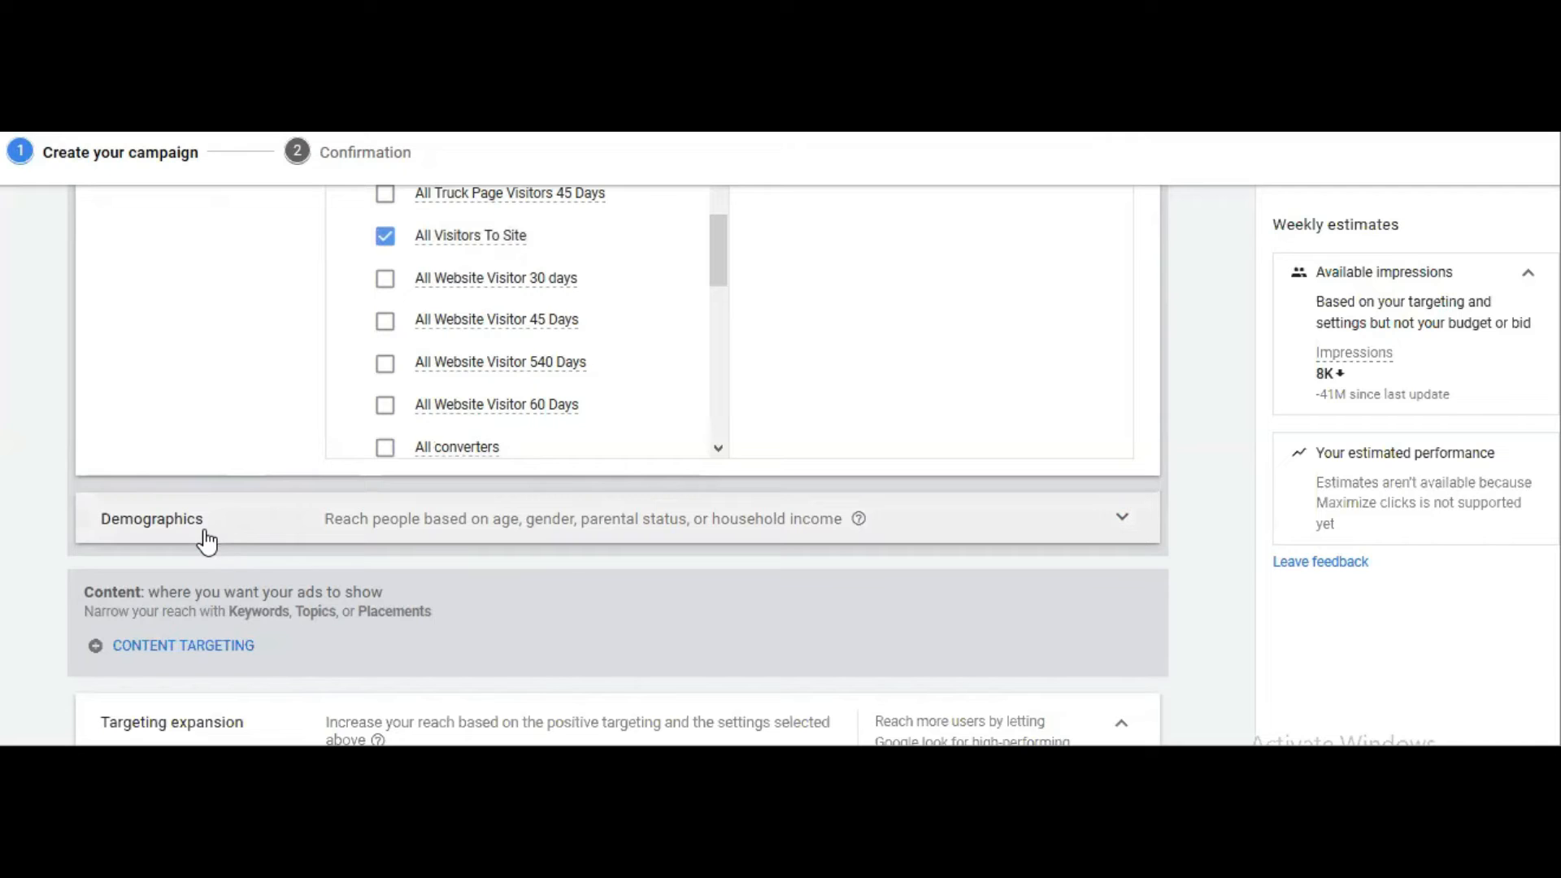
scroll(246, 541, down, 4)
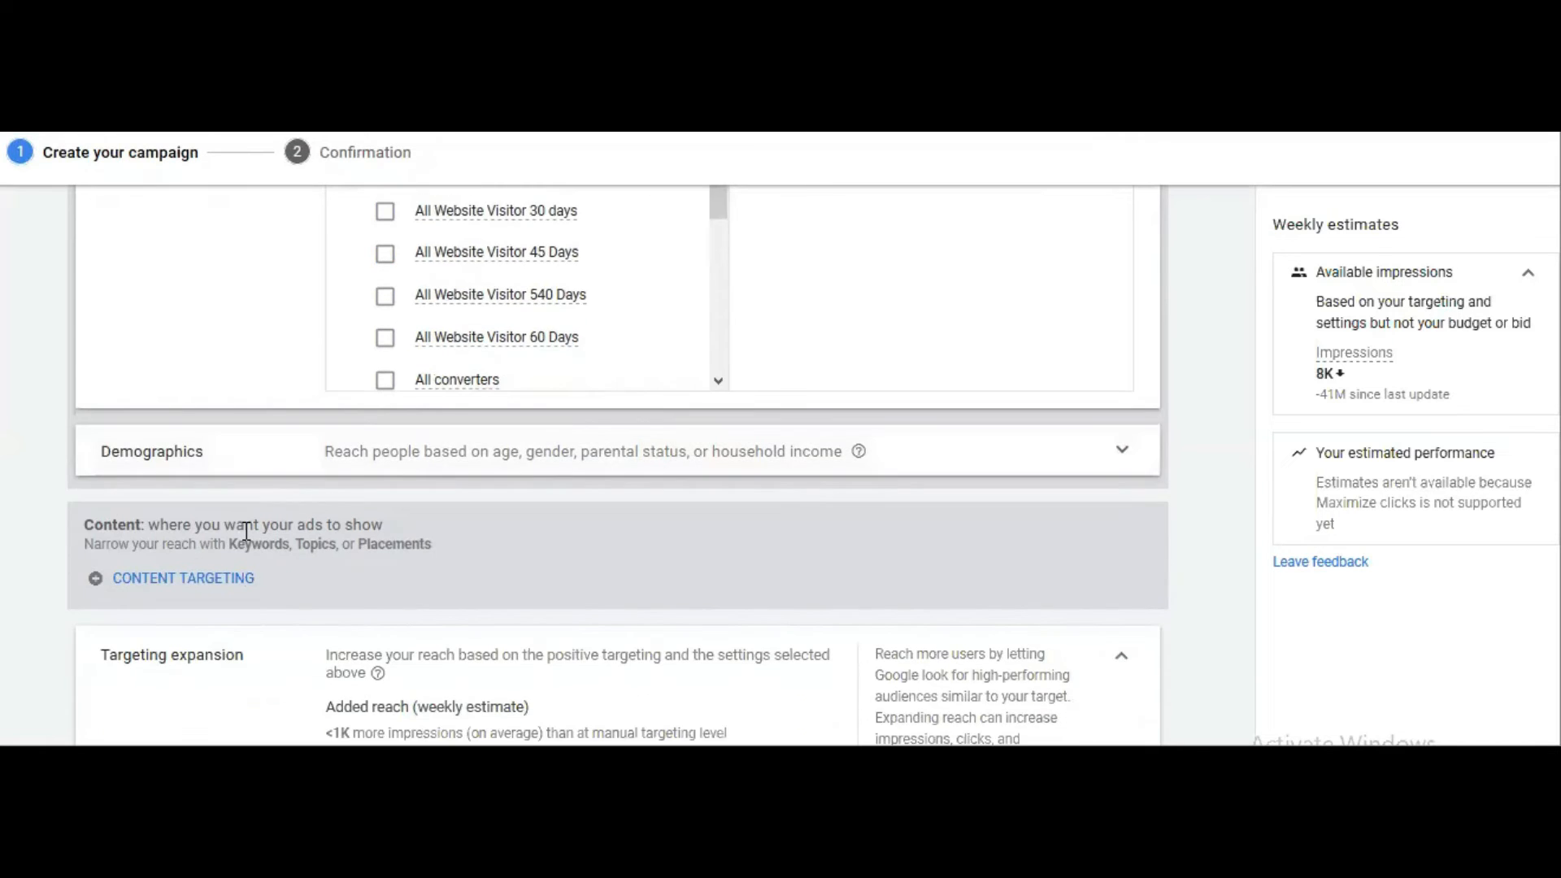
scroll(244, 530, down, 1)
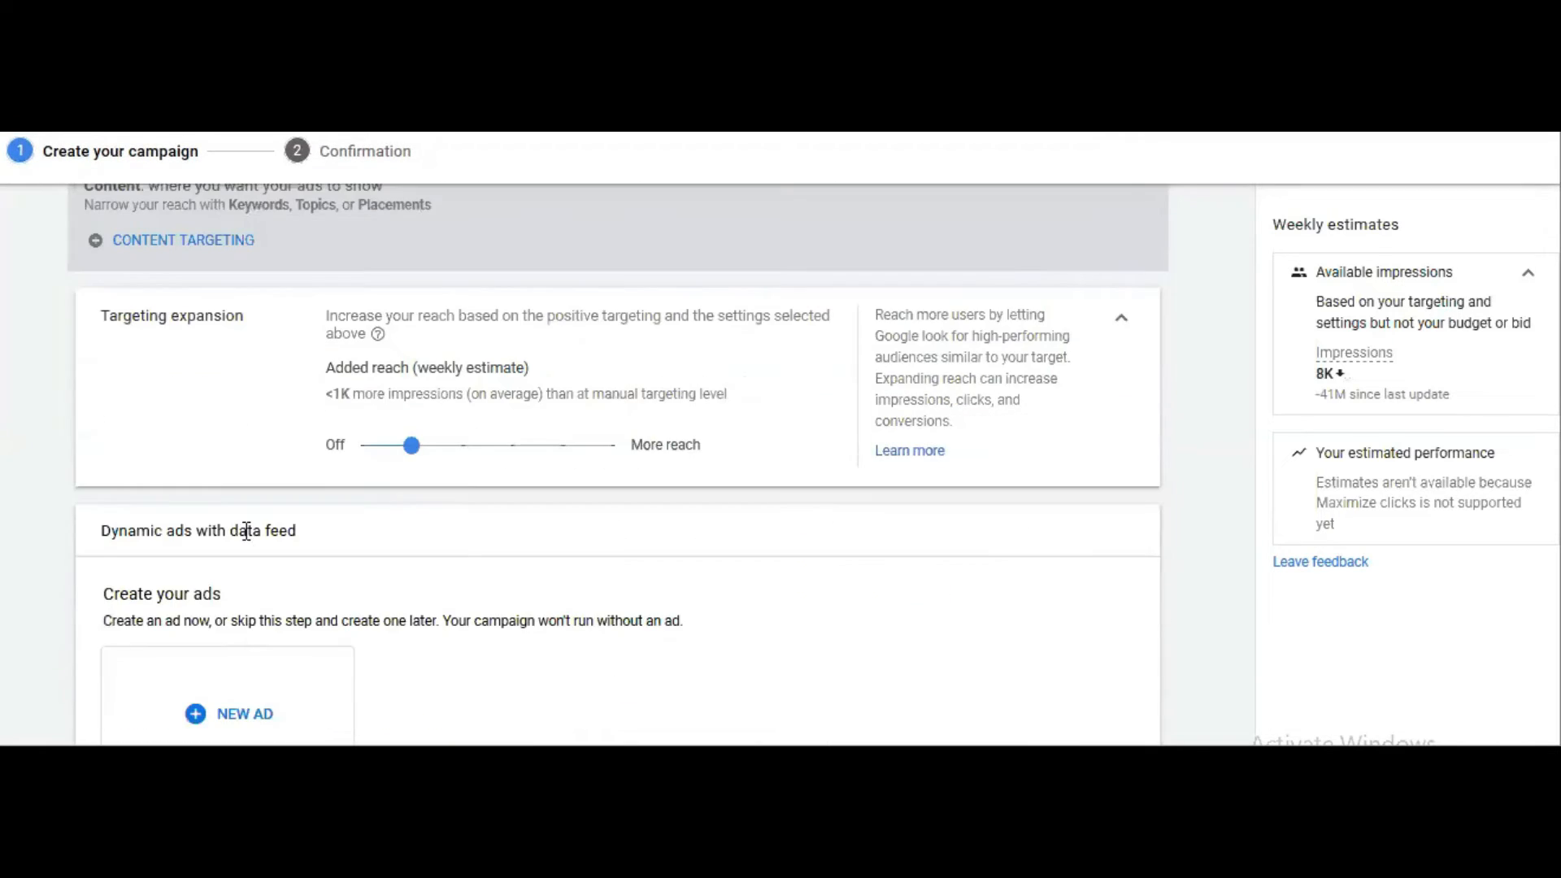
scroll(238, 360, up, 1)
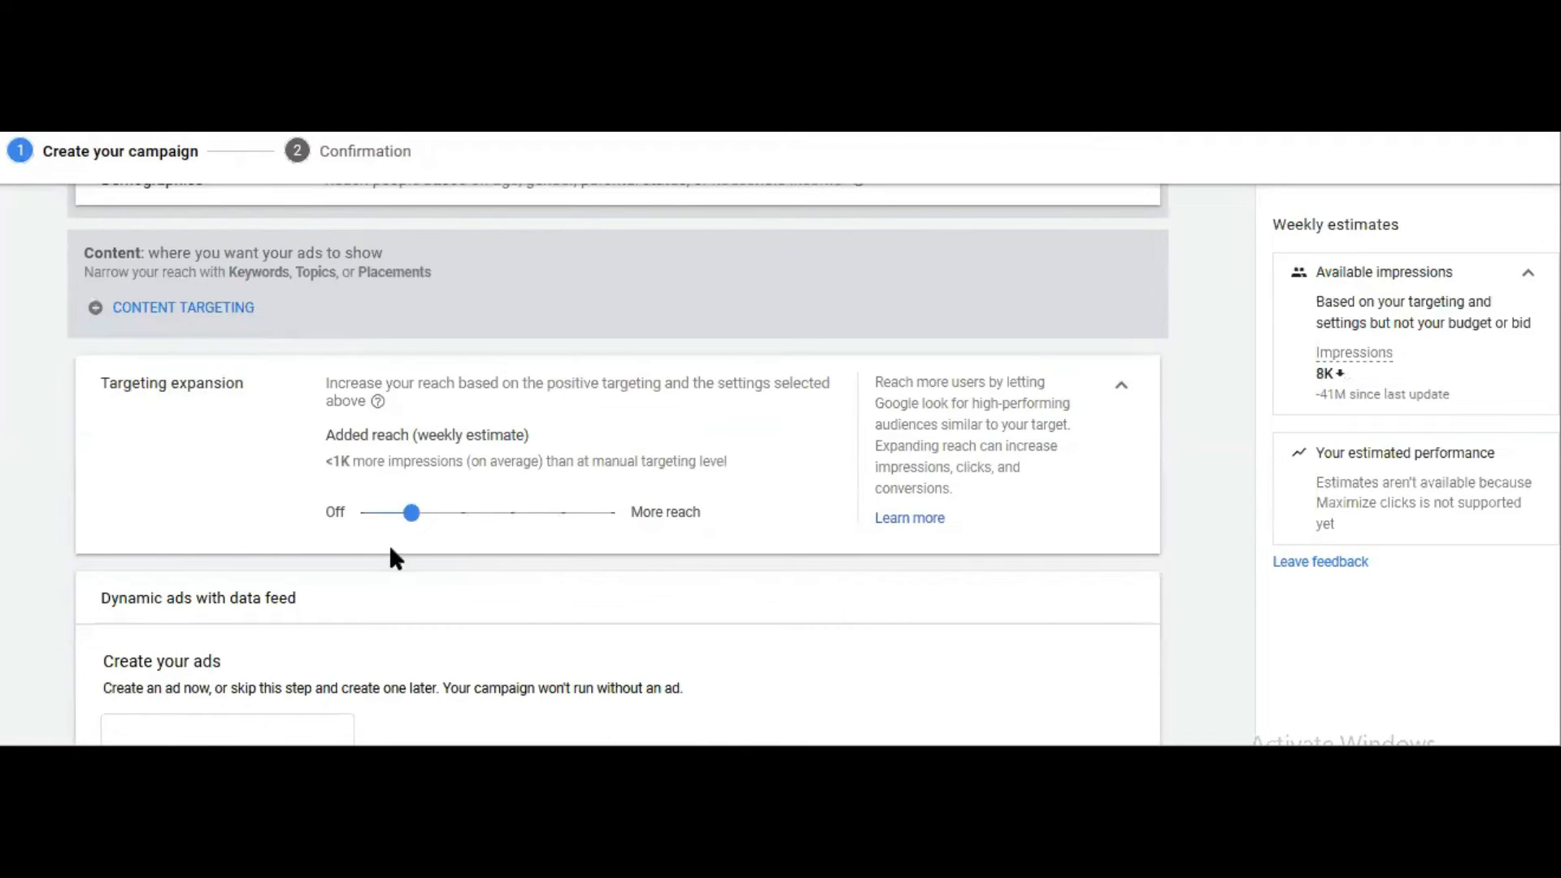
drag(411, 526, 366, 524)
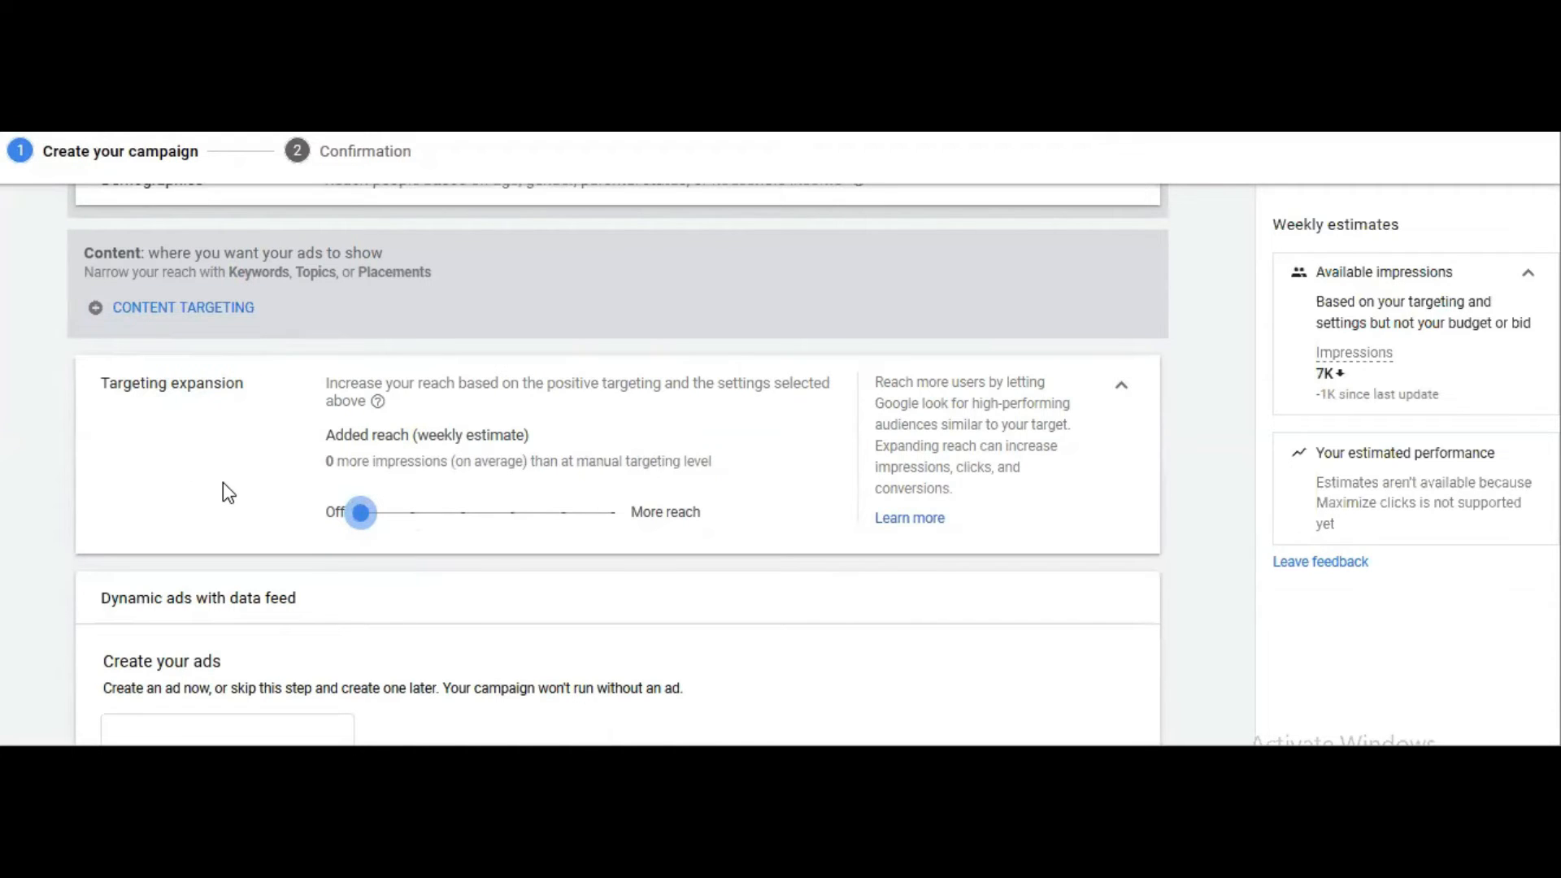
Start a new responsive display ad for the campaign's dynamic ads with data feed
scroll(272, 481, down, 2)
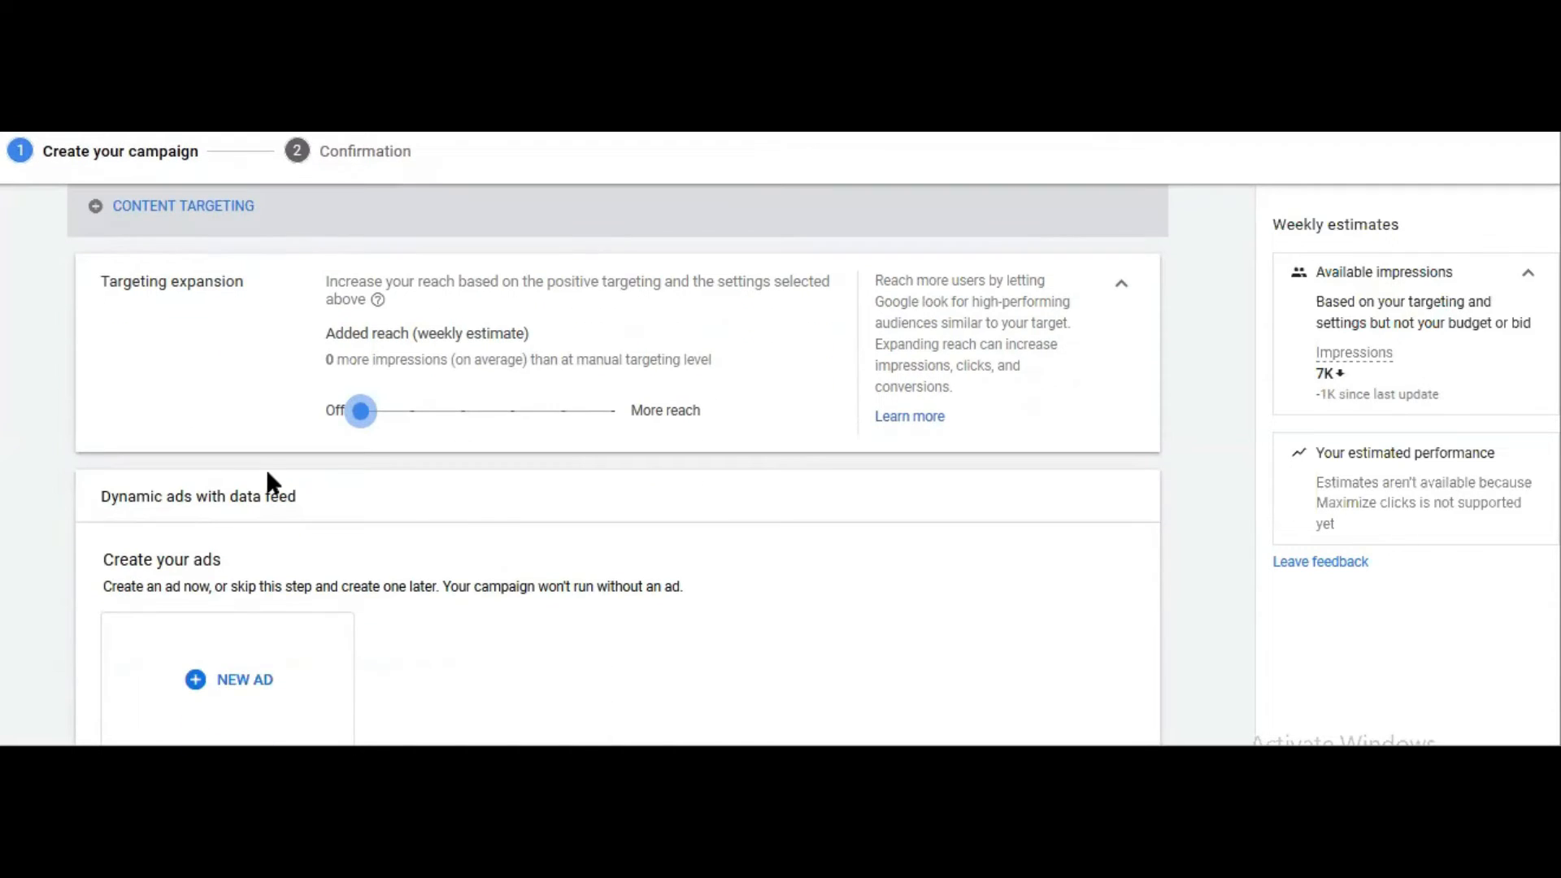
scroll(272, 481, down, 2)
scroll(269, 483, down, 1)
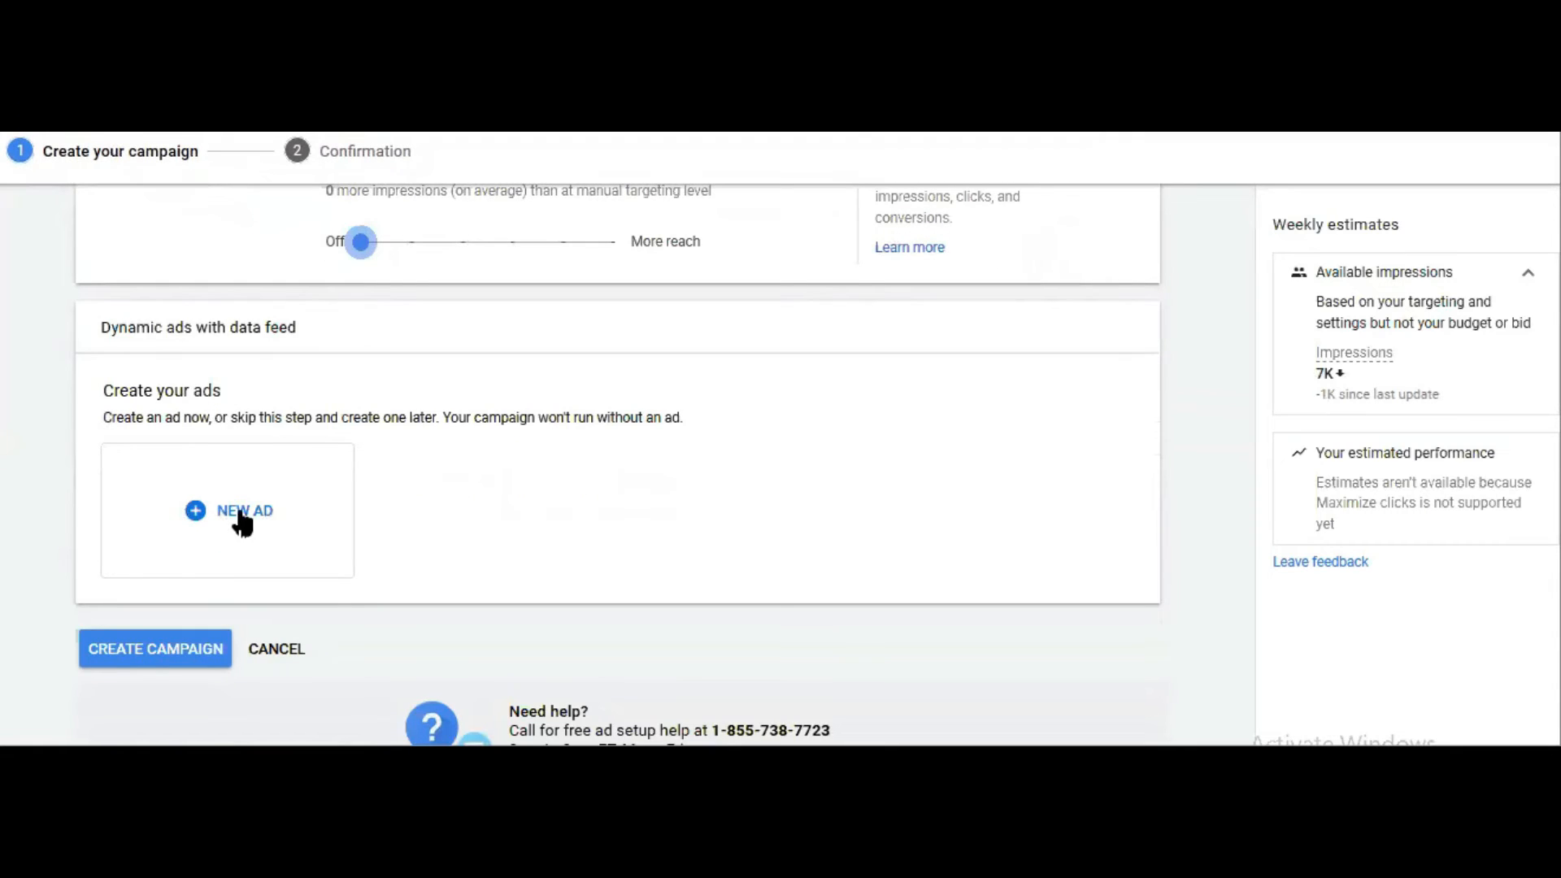
click(242, 514)
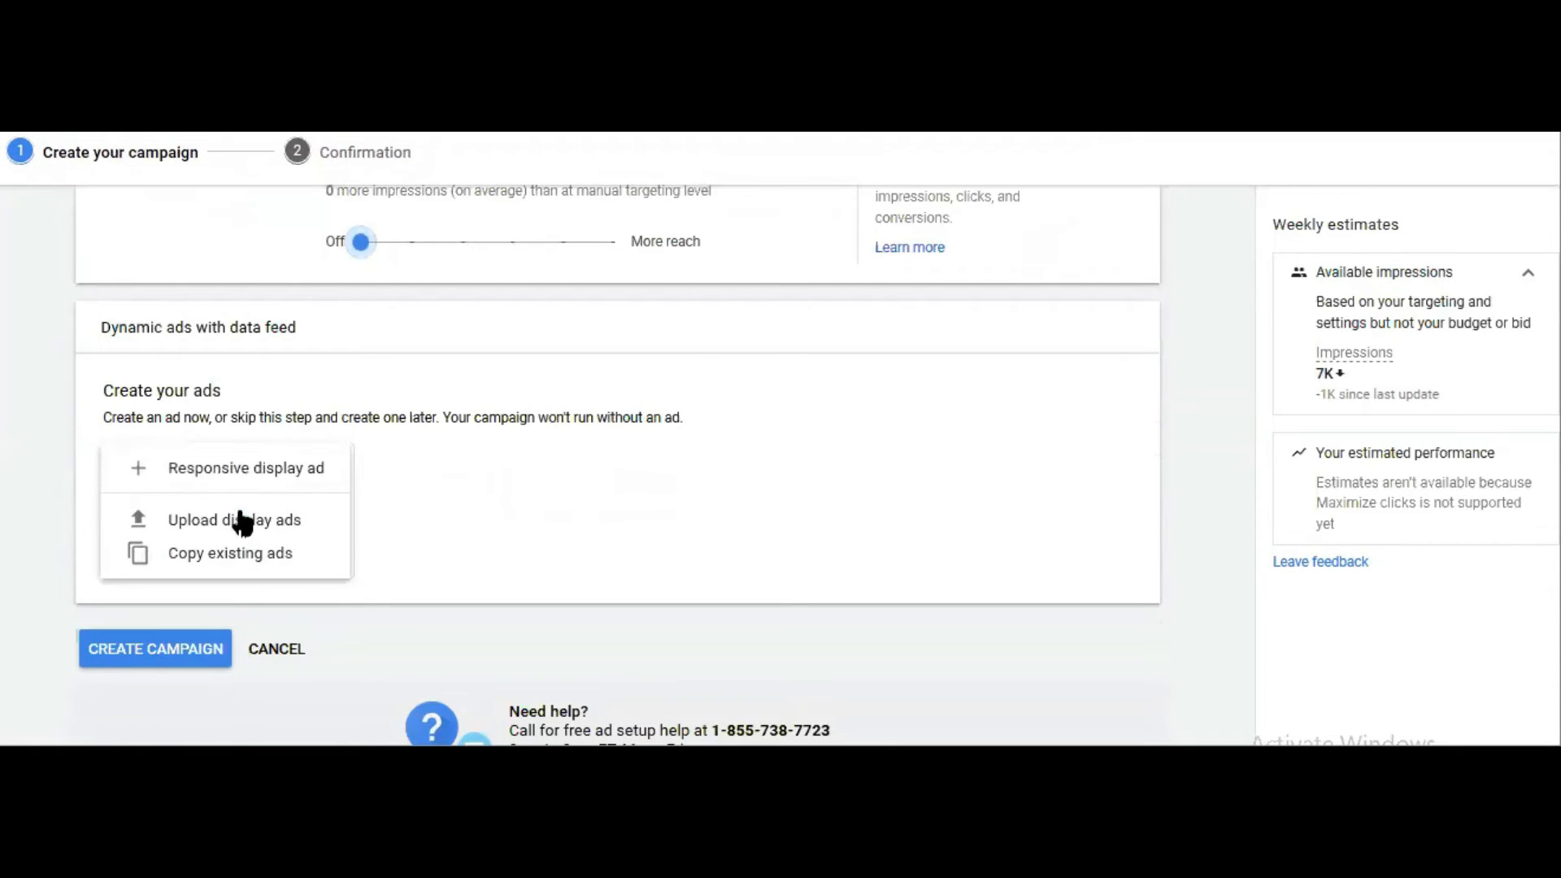
click(210, 471)
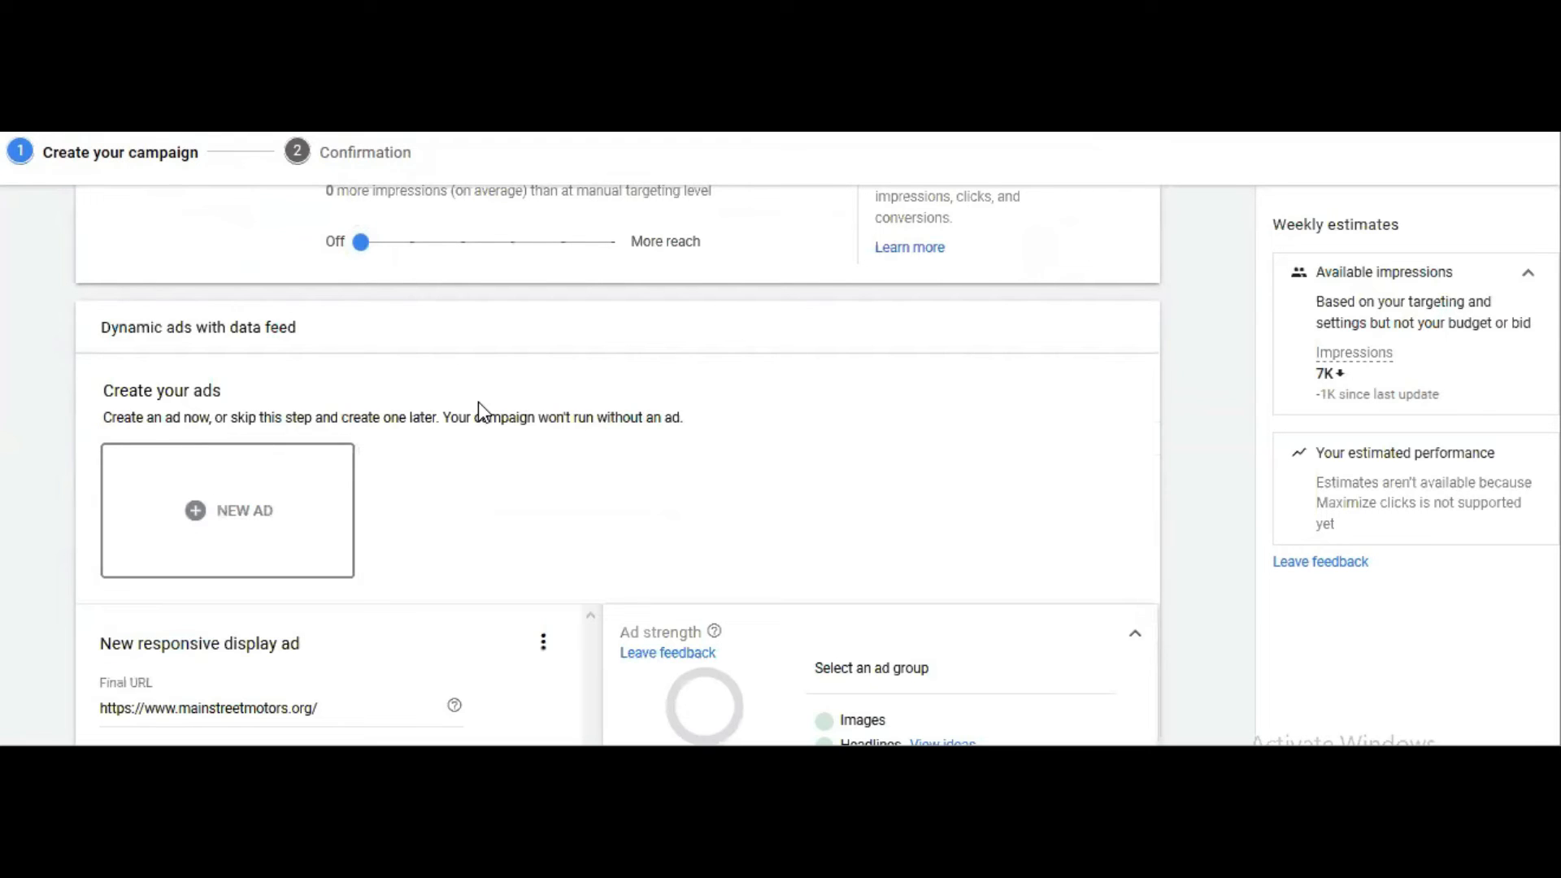
Add the round Main Street Motors emblem from the website scan as the ad's logo, using only the 1:1 crop
scroll(478, 401, down, 3)
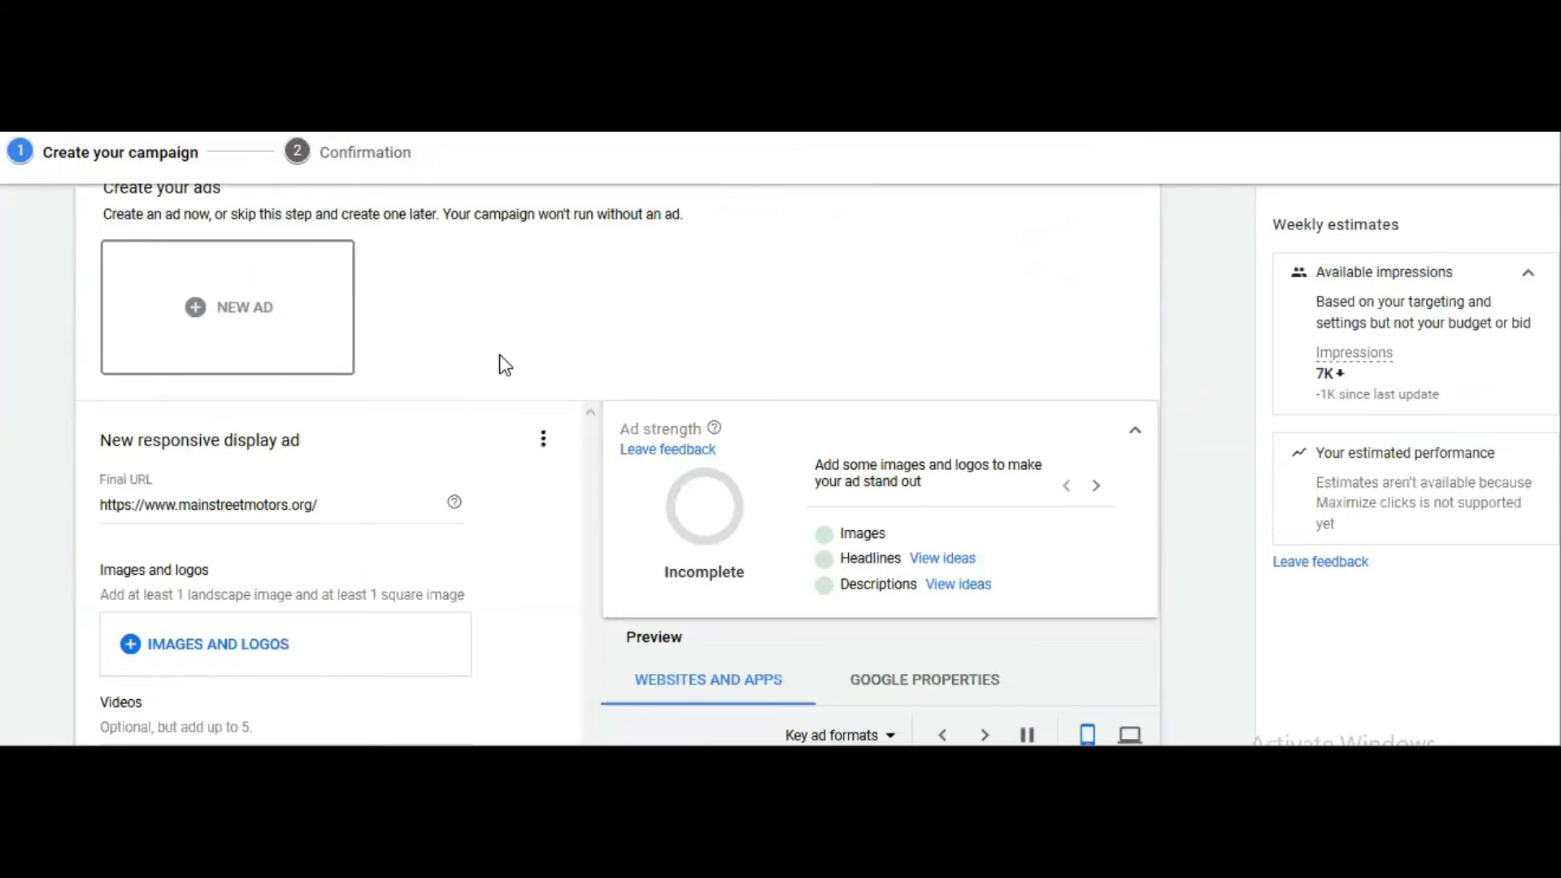
scroll(244, 539, down, 1)
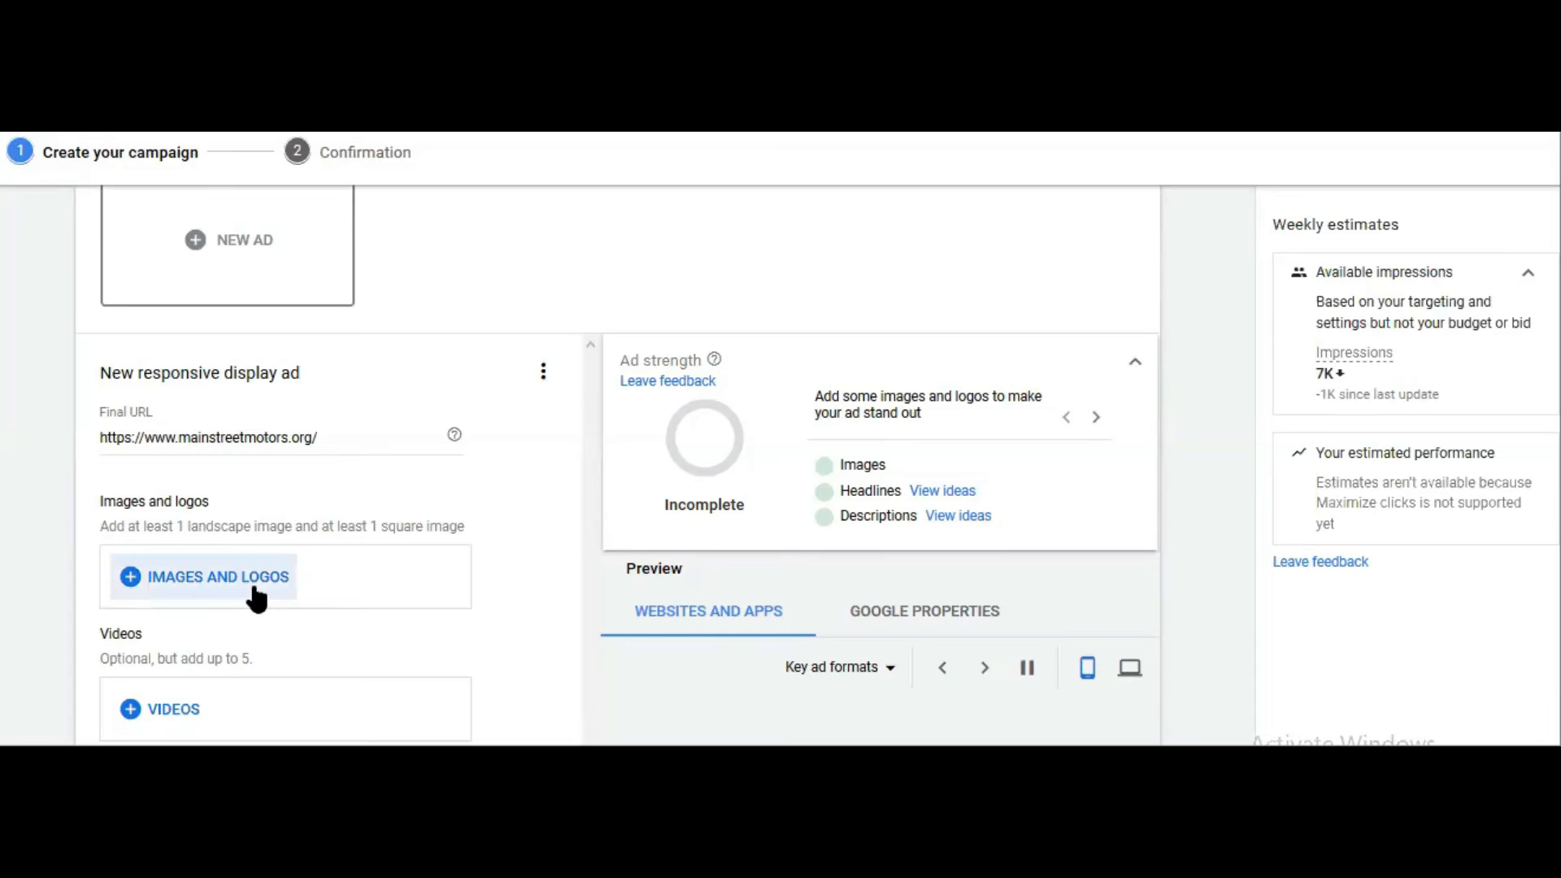
scroll(212, 575, down, 1)
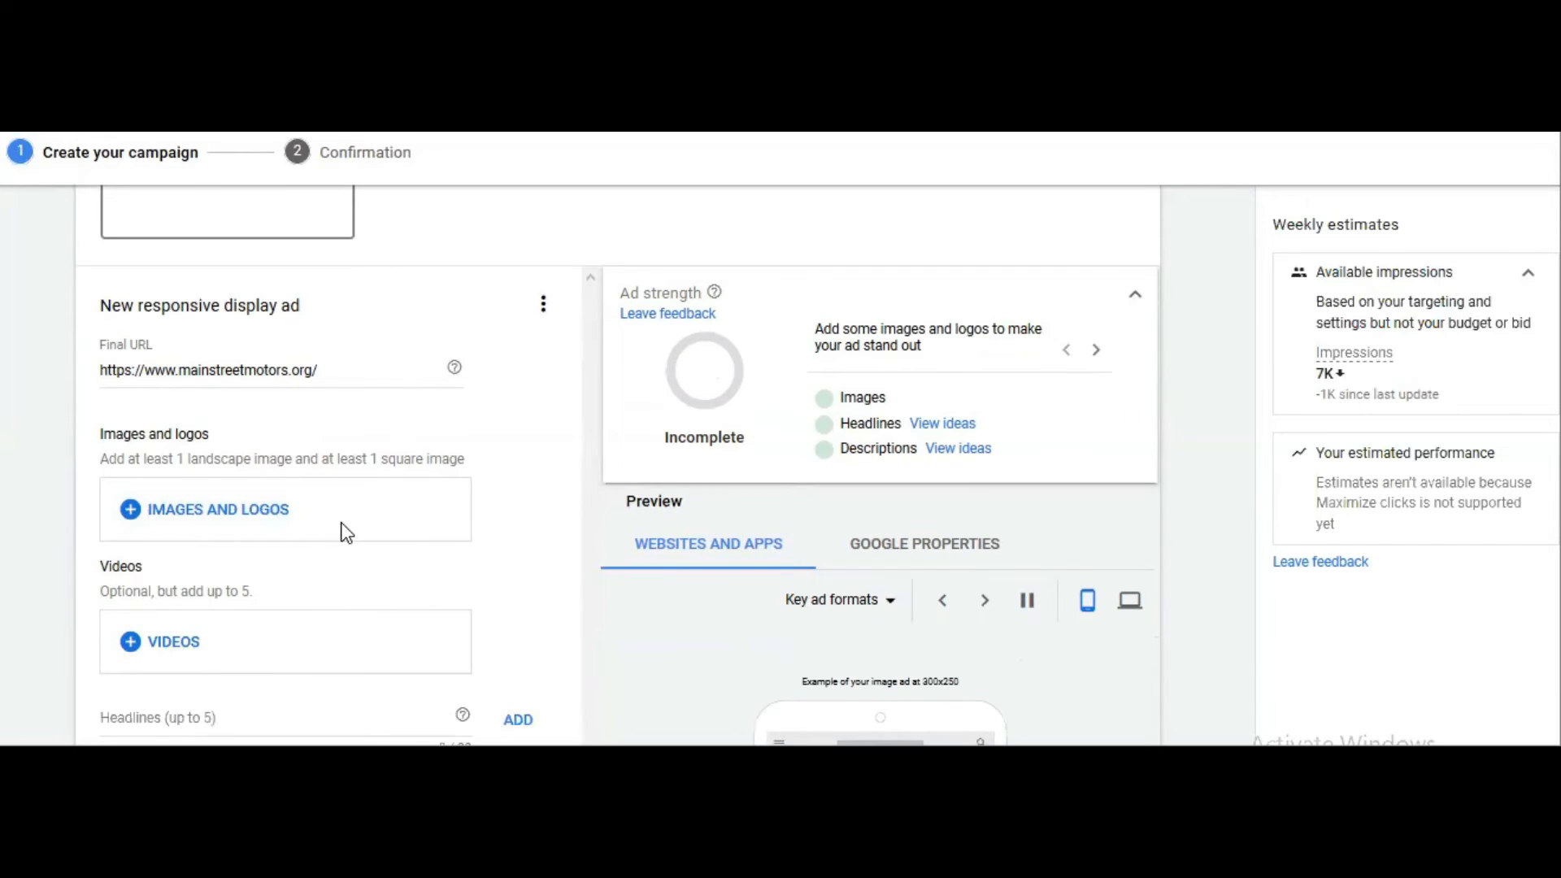
click(252, 521)
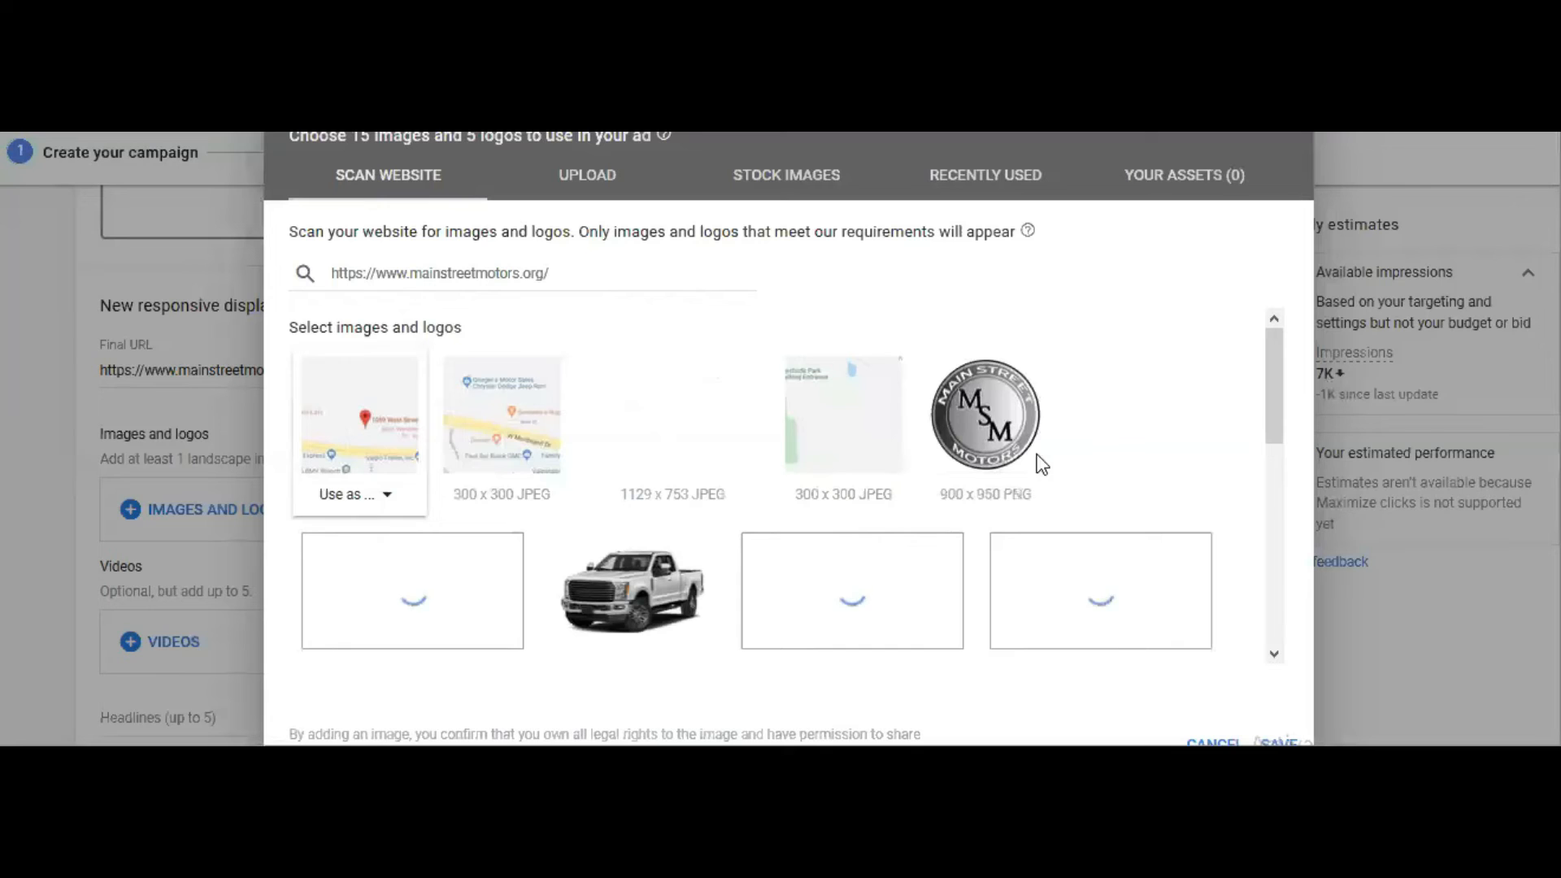
click(1026, 498)
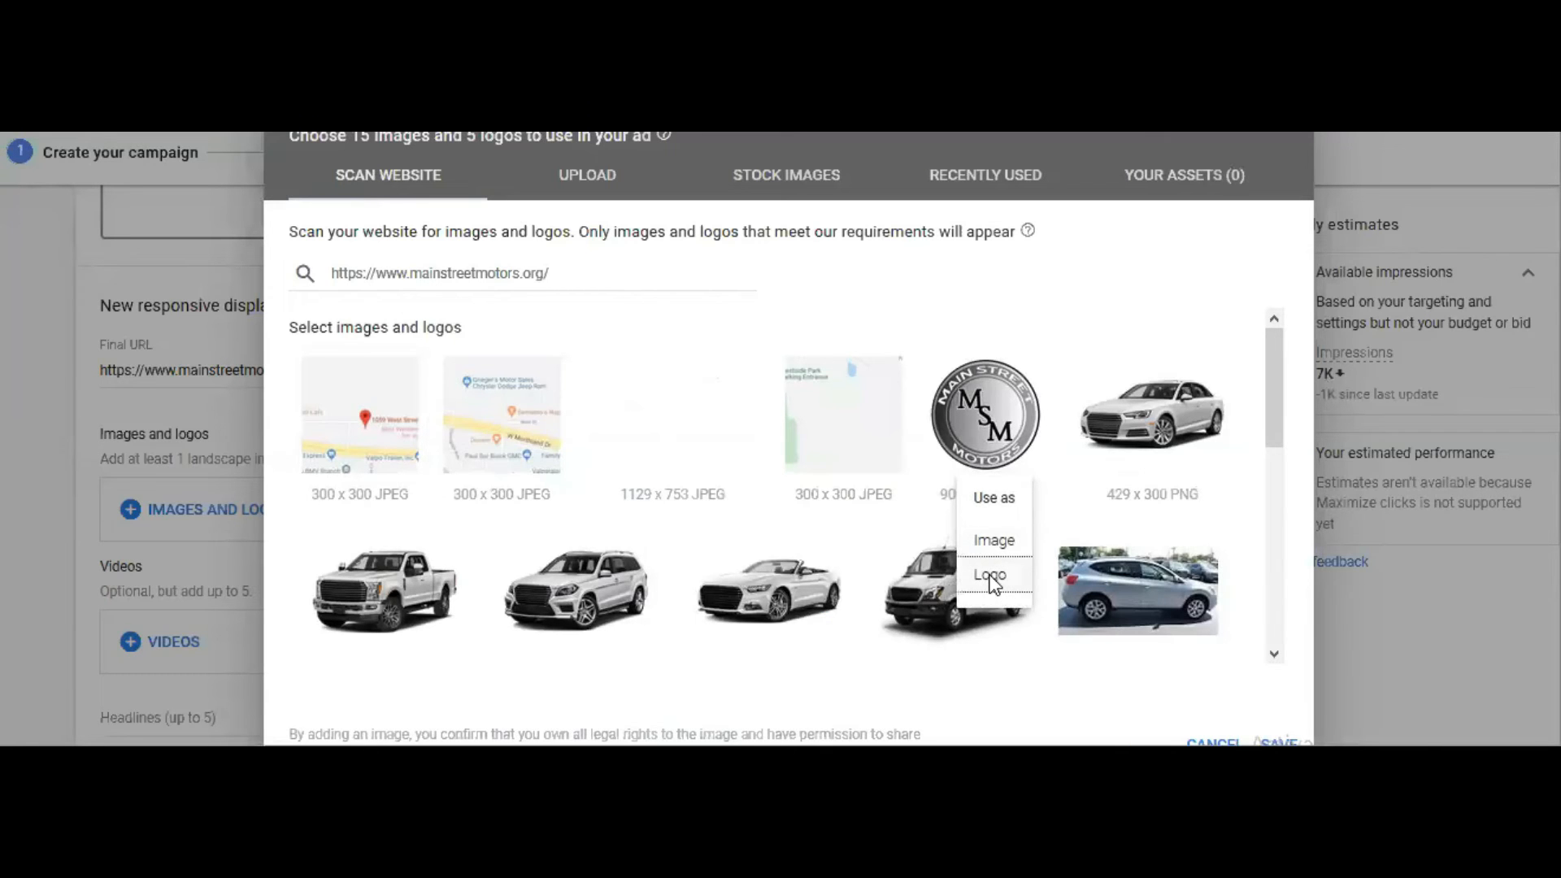
click(1026, 575)
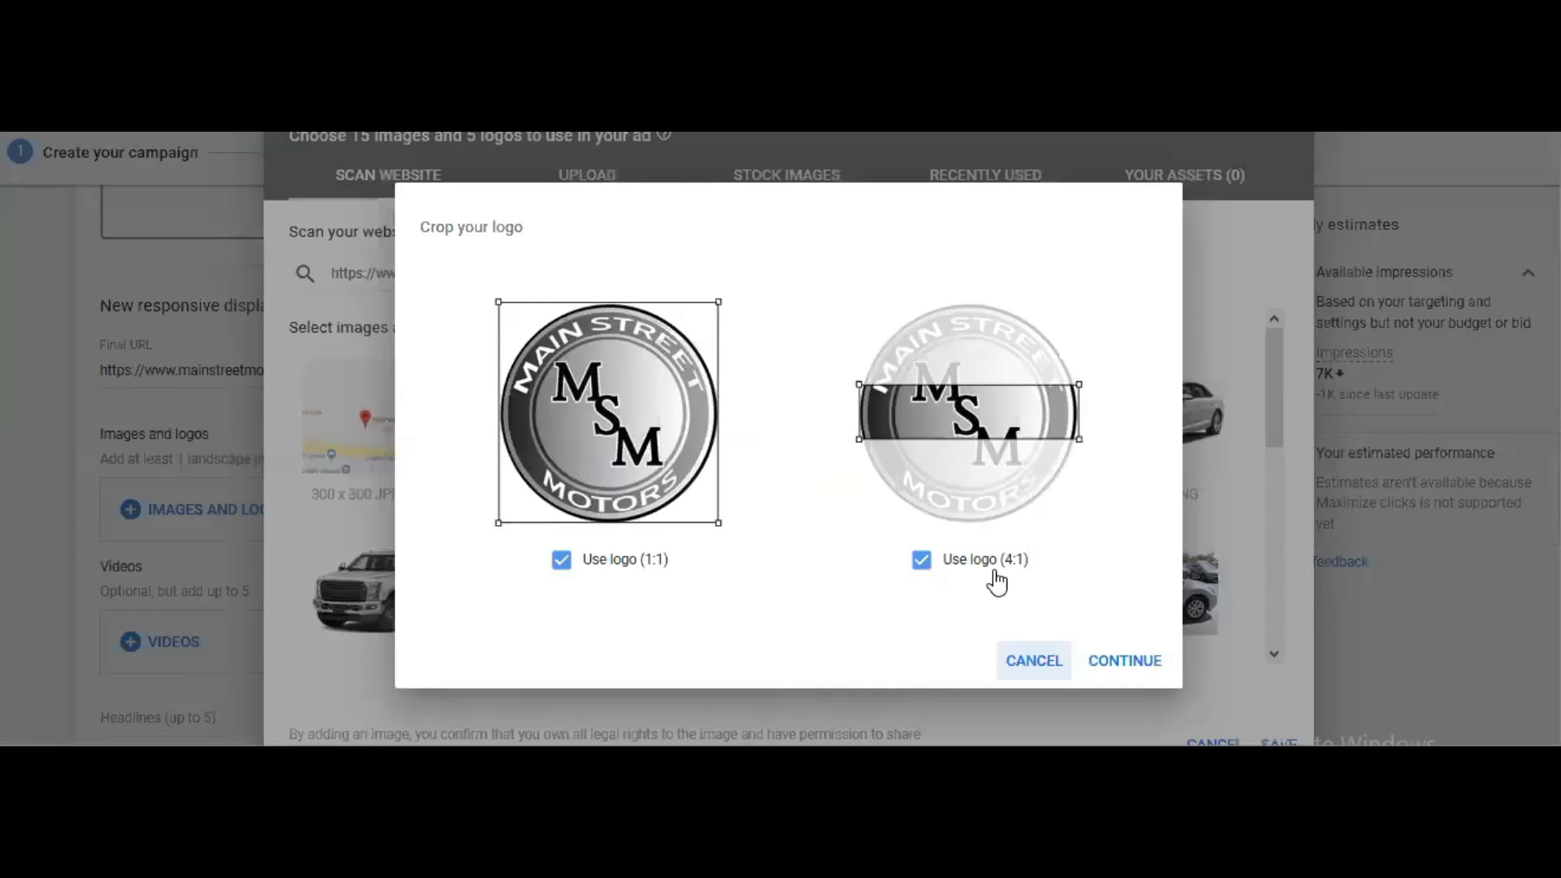
click(922, 559)
click(1121, 659)
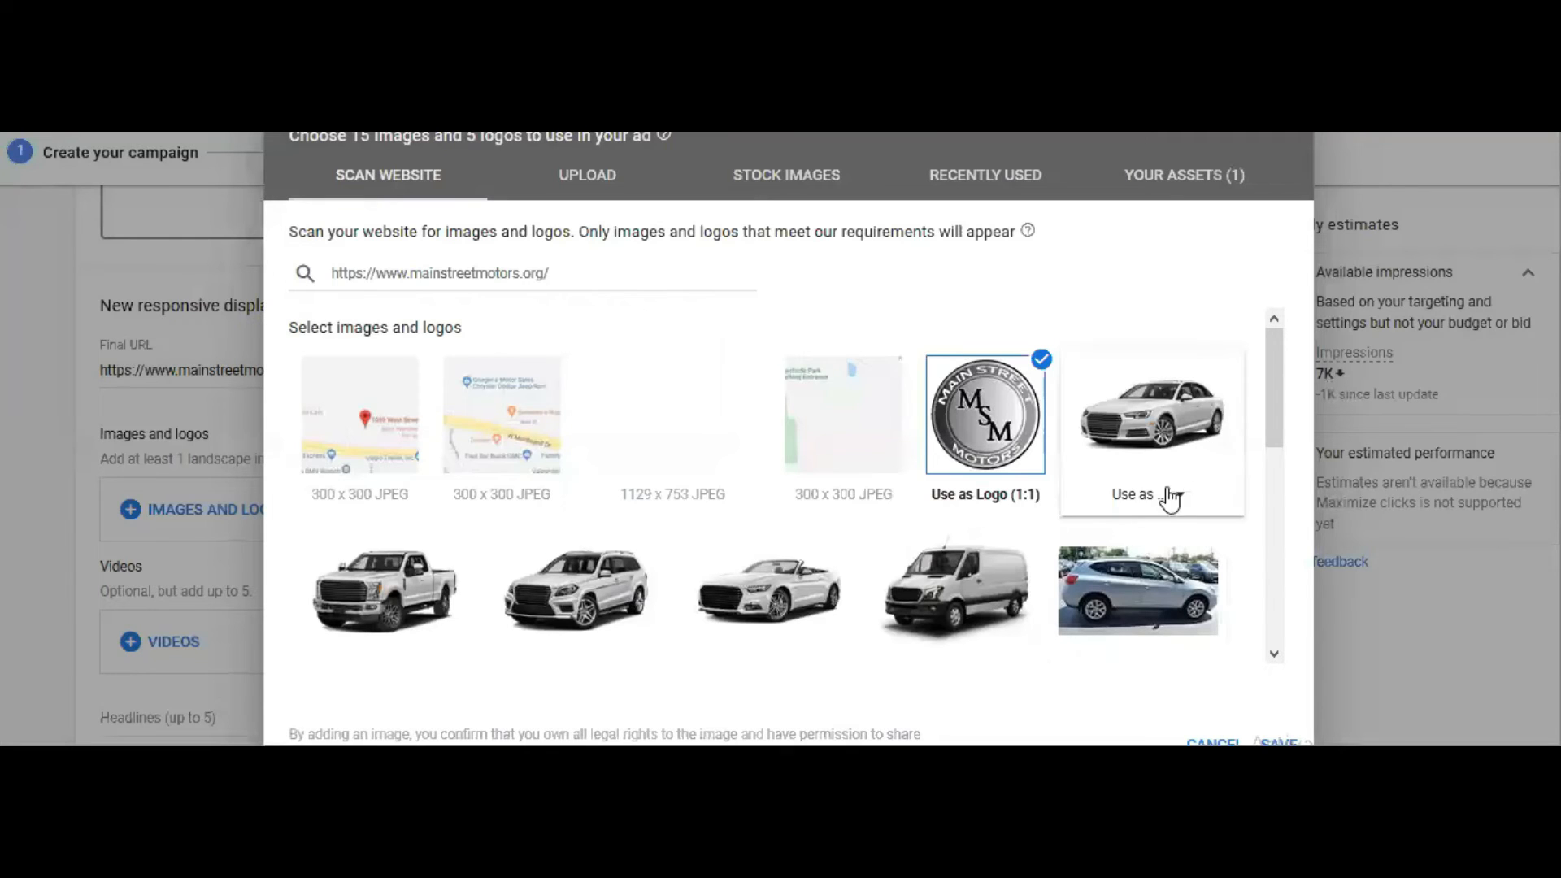
Add the white sedan picture from the website scan as an ad image
click(1165, 496)
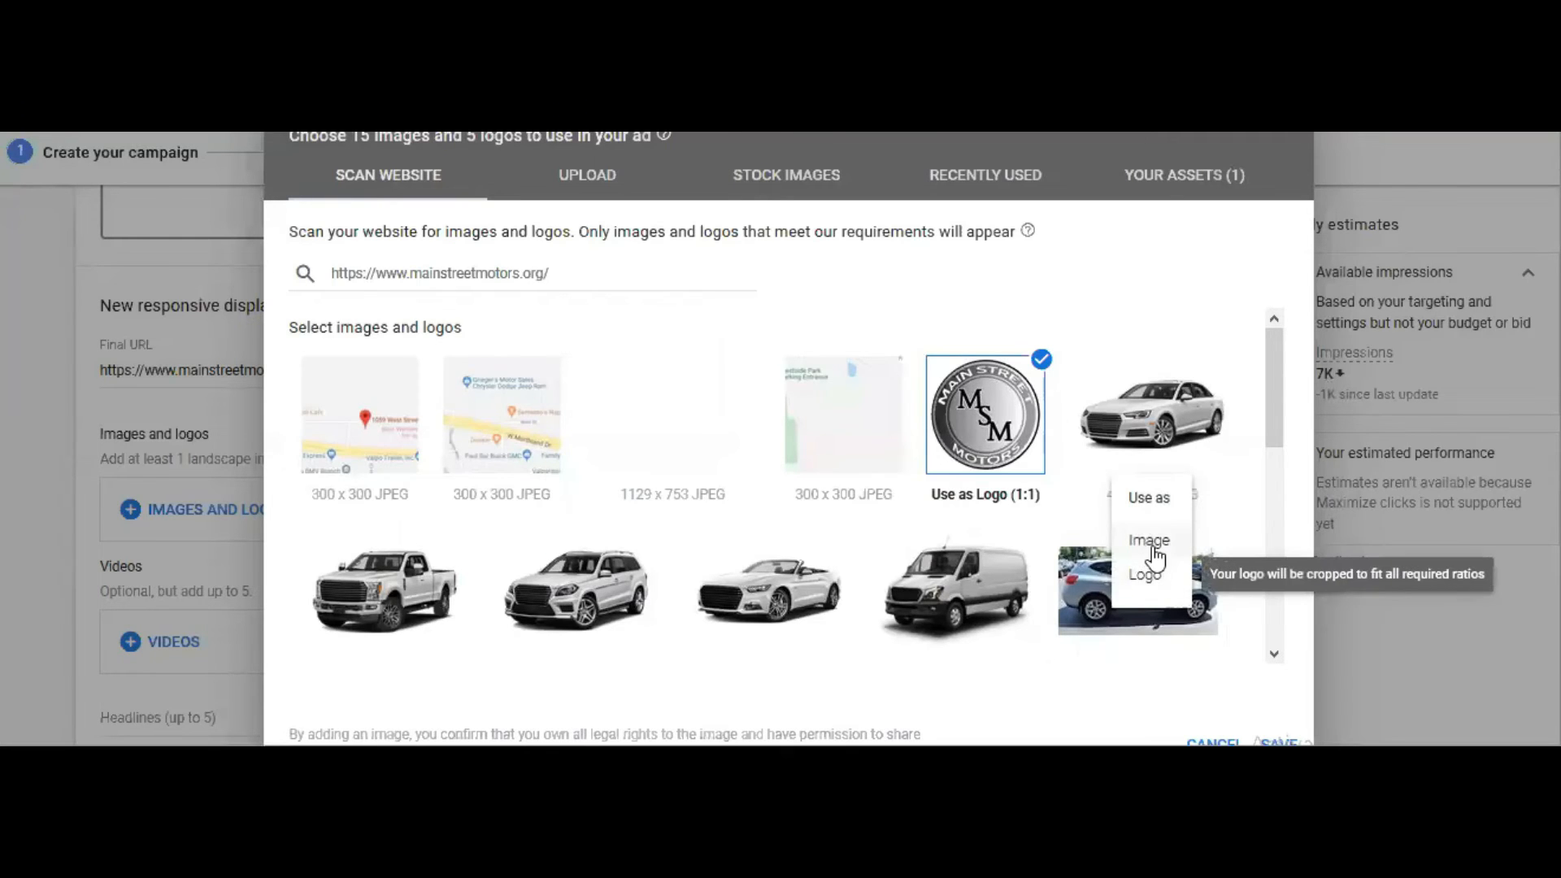
click(1149, 540)
click(1126, 658)
Add the suggested stock photo of dark cars with price tags as an ad image in landscape (1.91:1) and square (1:1) crops
scroll(742, 599, down, 3)
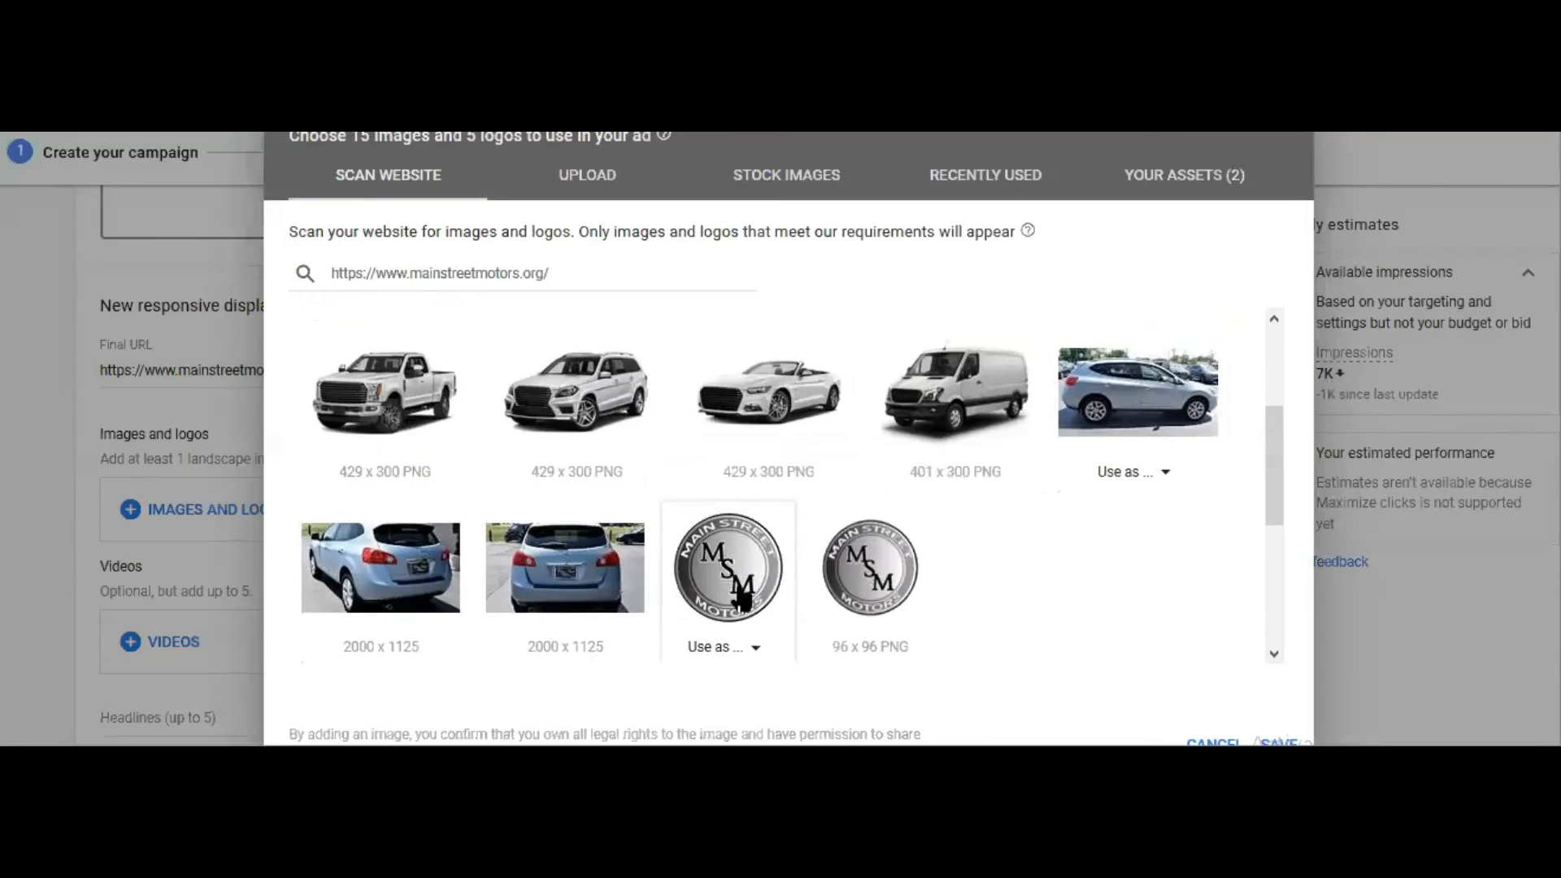
scroll(742, 602, down, 3)
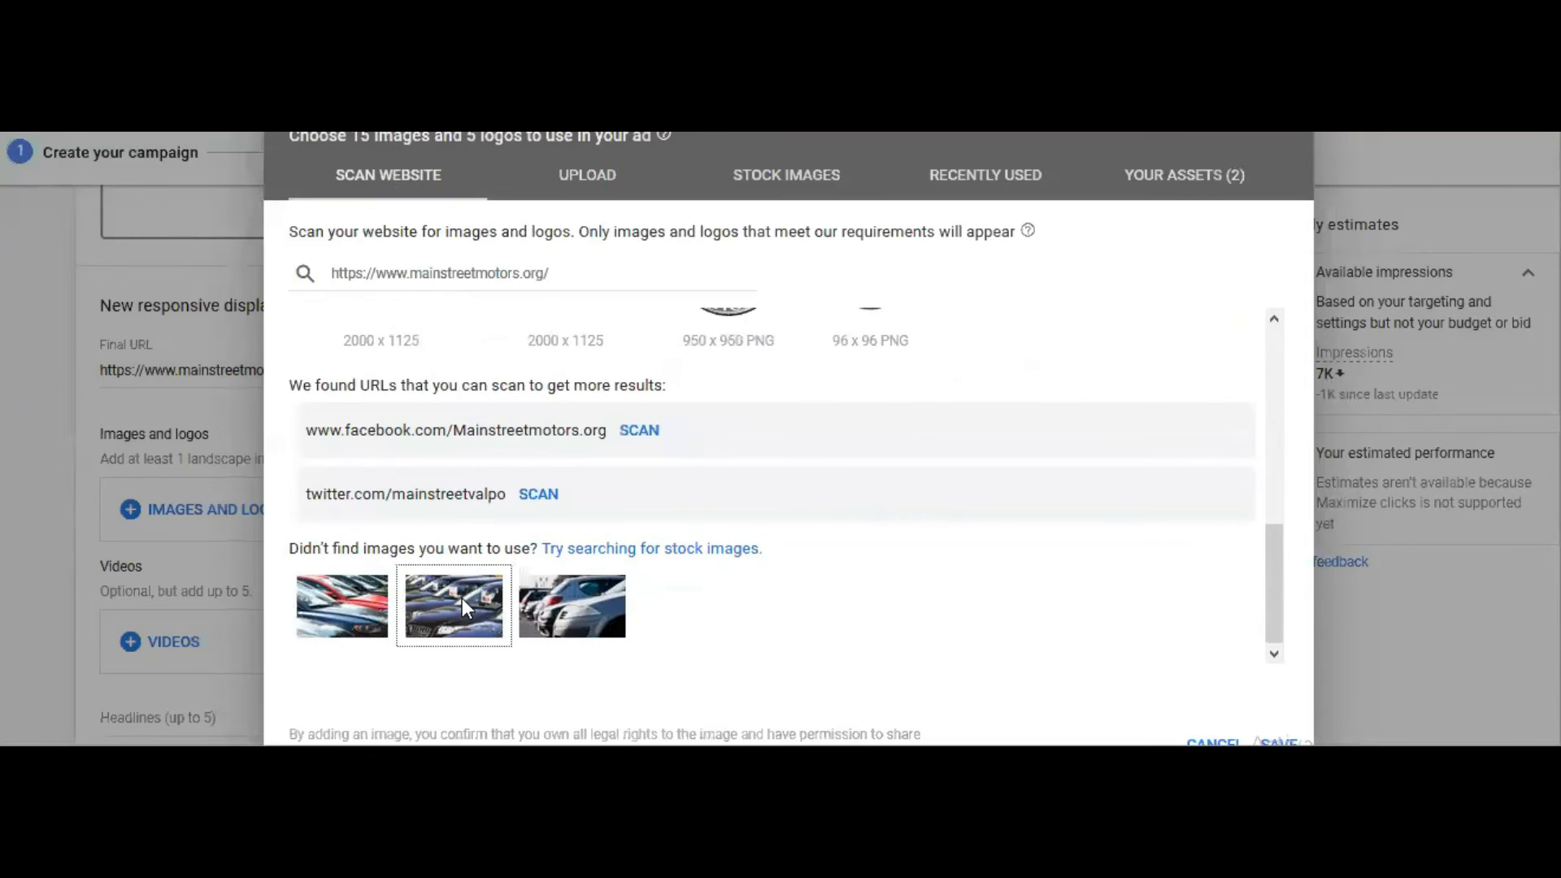
click(461, 598)
click(616, 508)
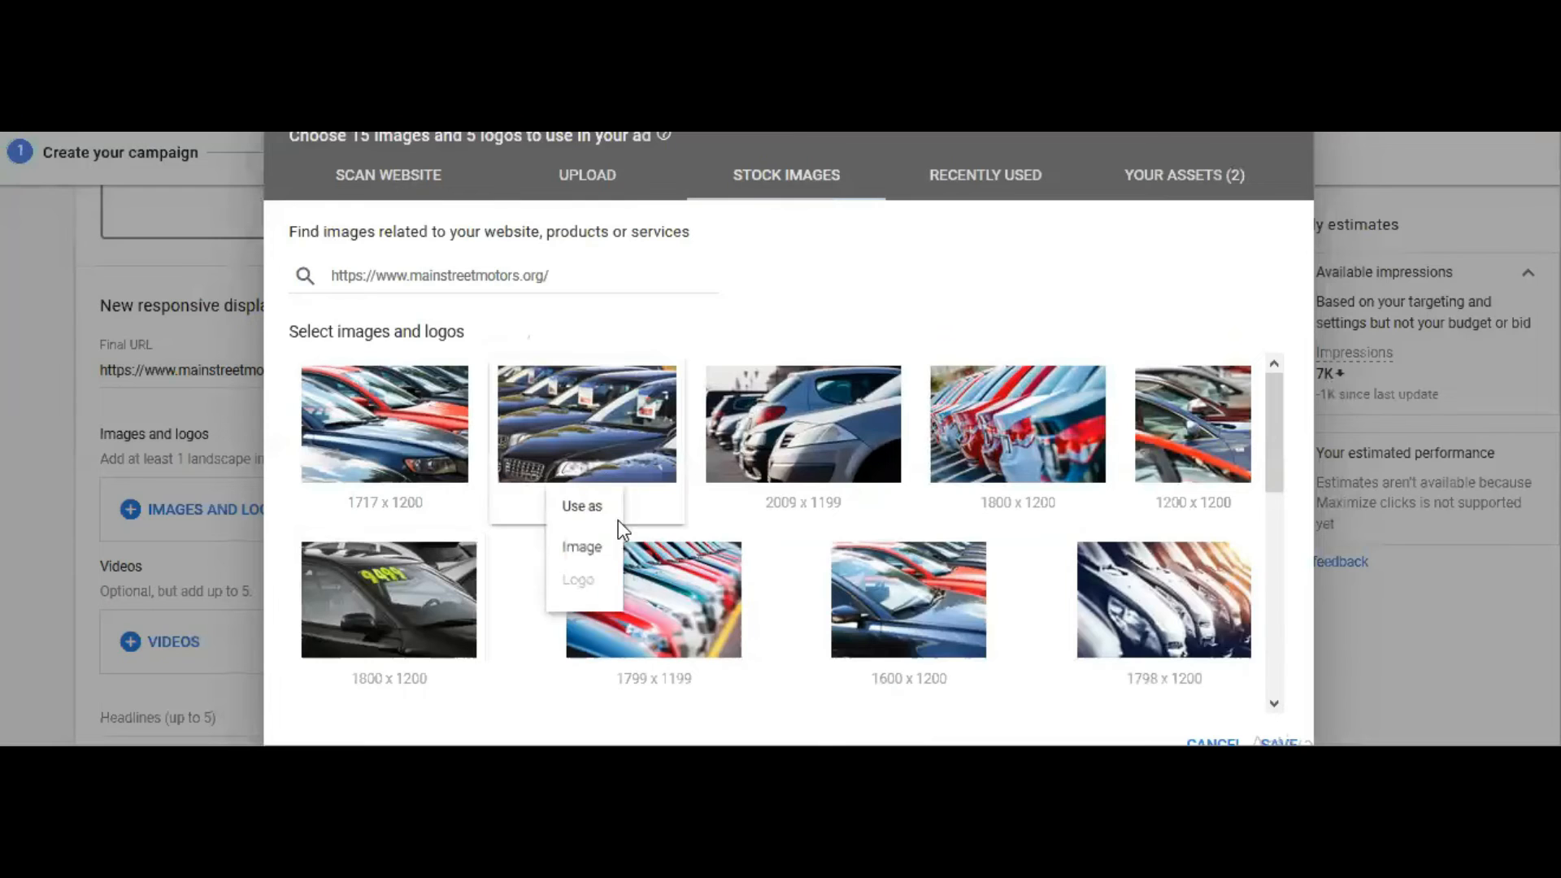
click(599, 559)
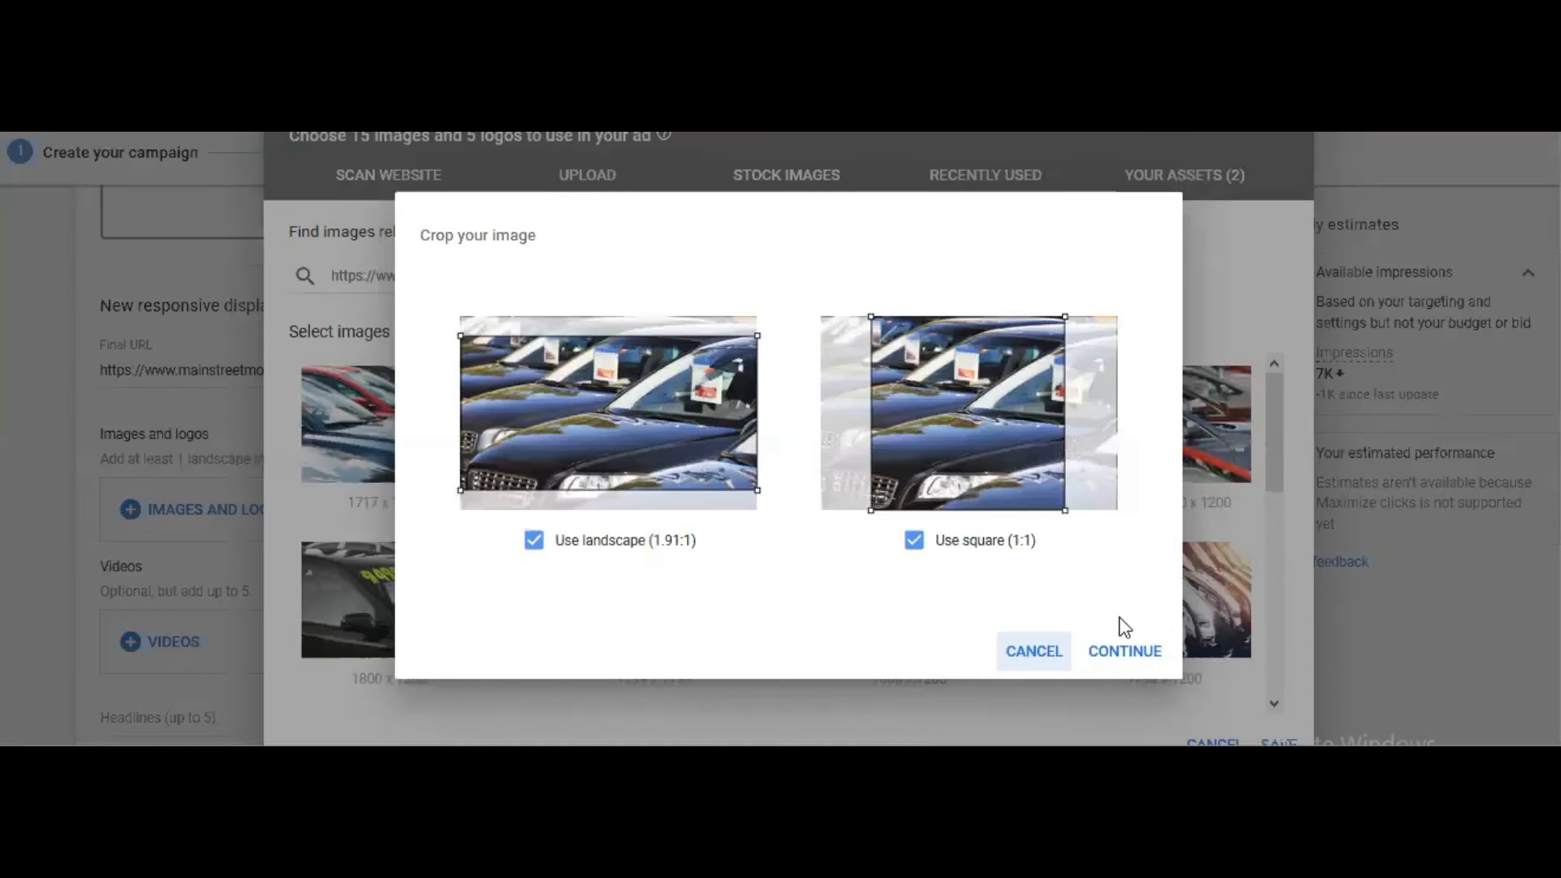
click(1121, 649)
Add the 1800 x 1200 stock photo of red and white cars in landscape and square crops, and save the image selection
mouse_move(1164, 512)
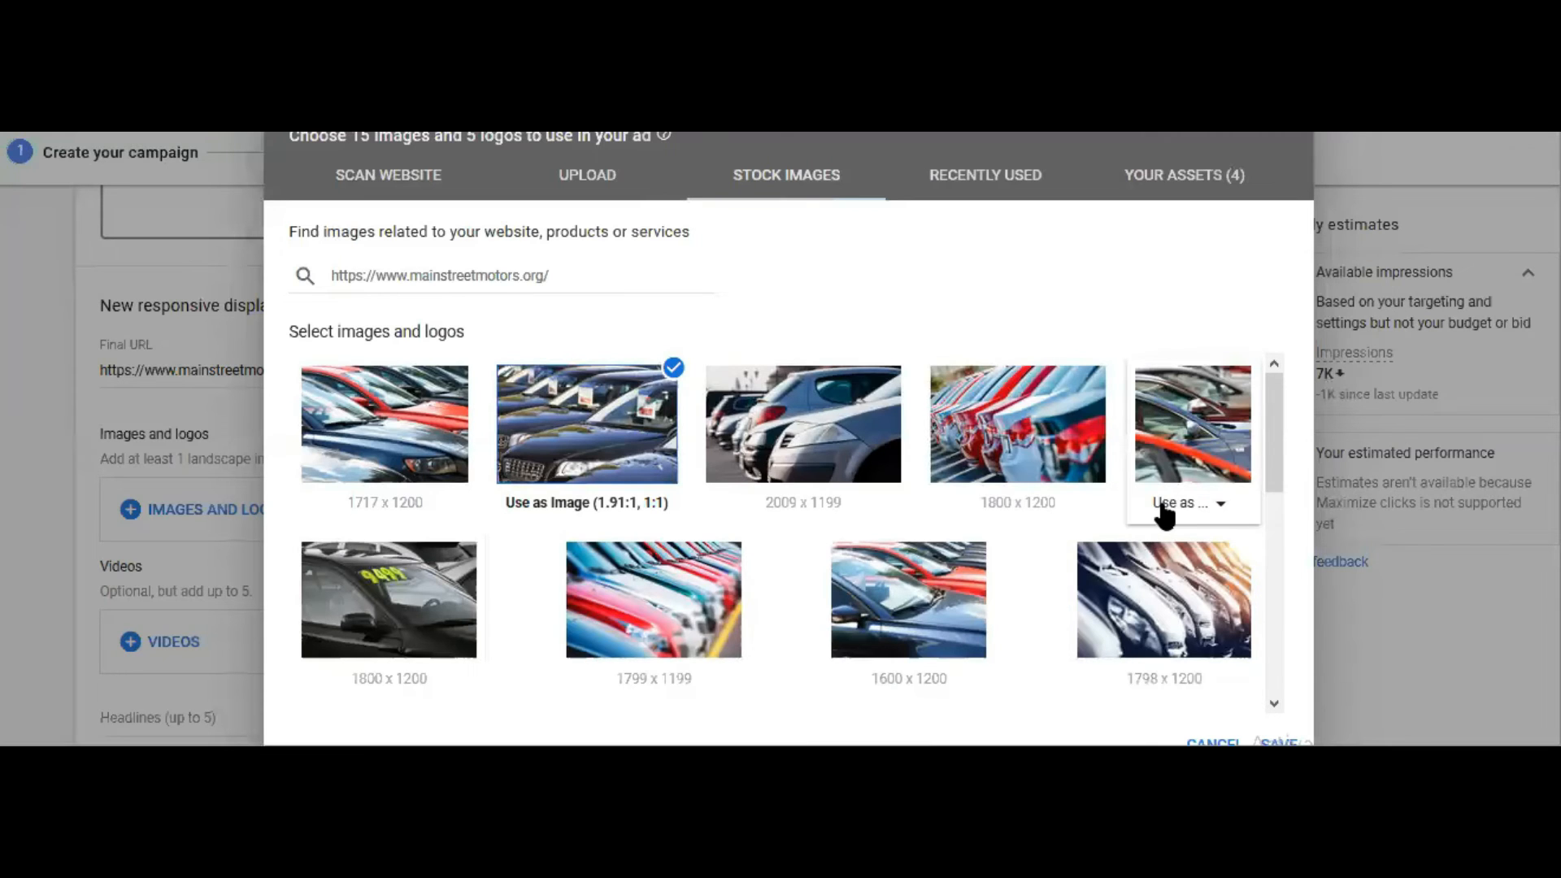
click(1002, 504)
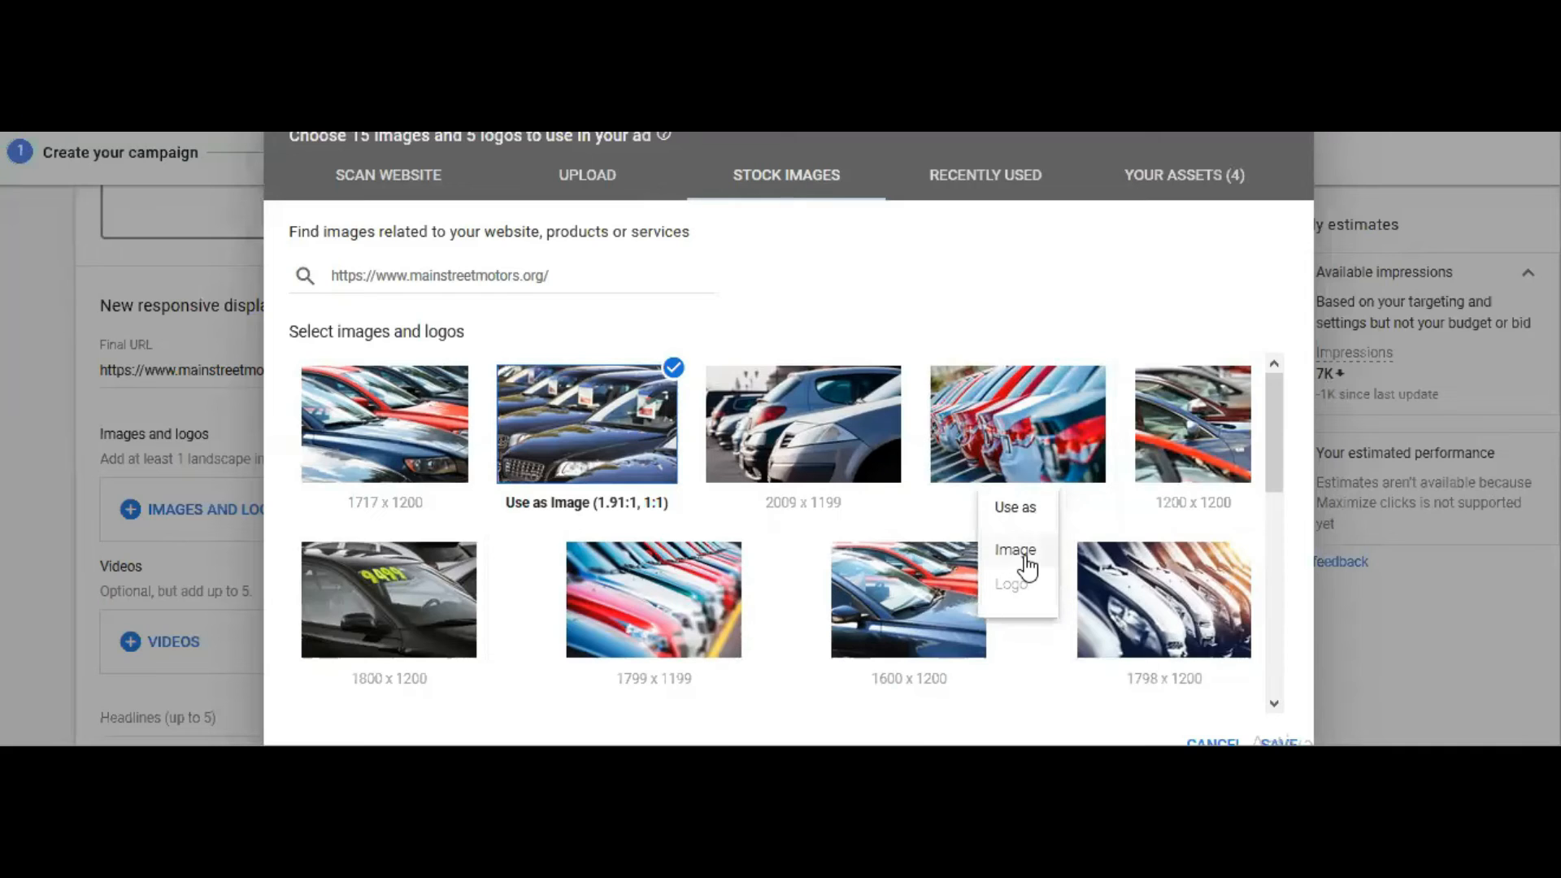
click(1020, 553)
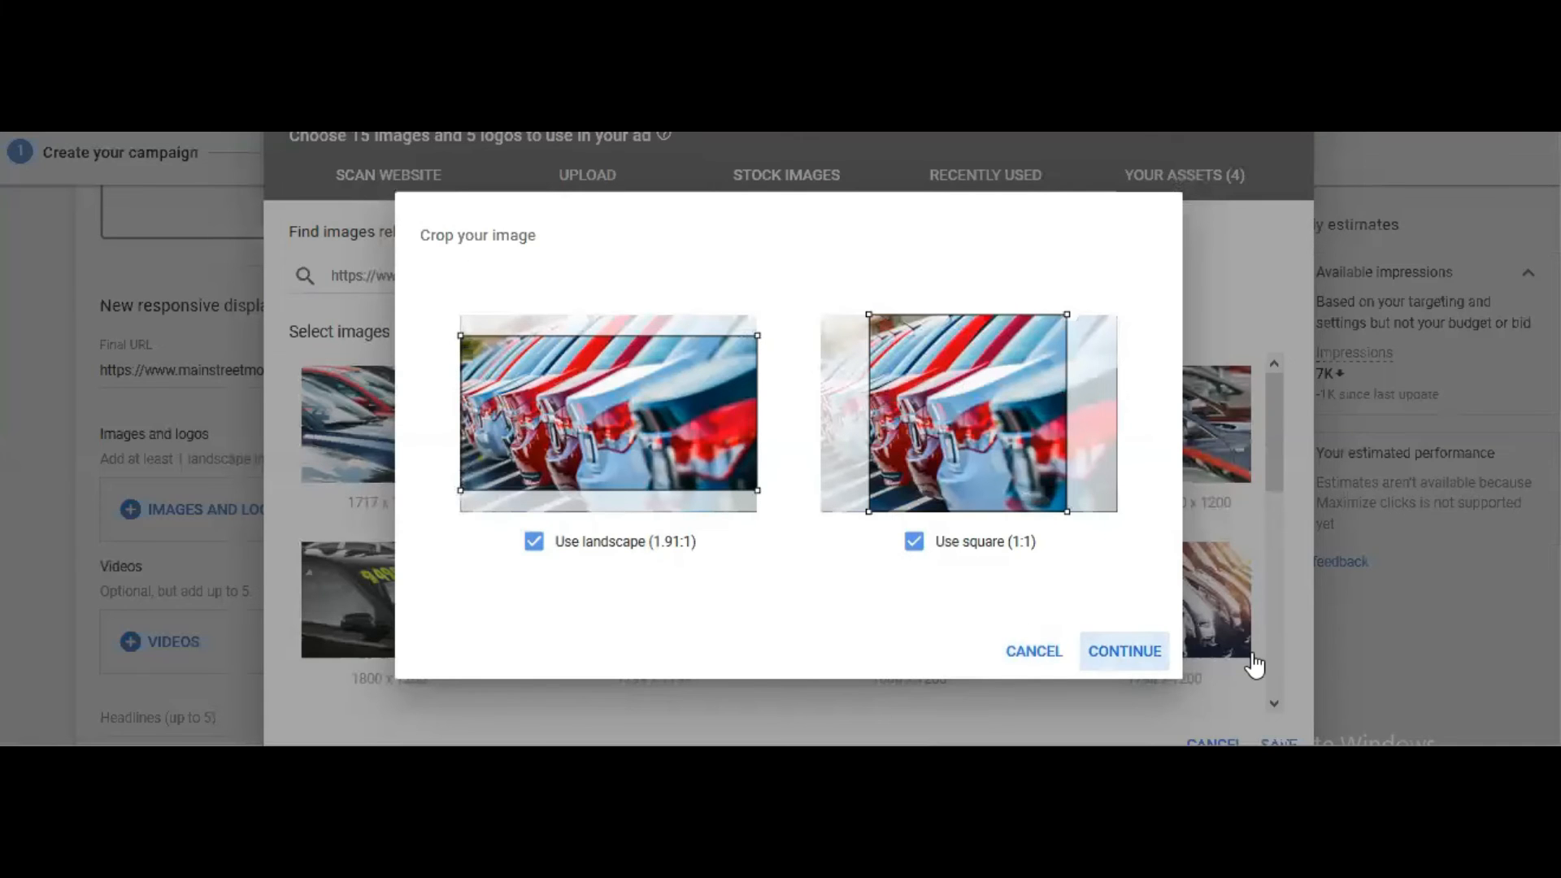
click(1125, 651)
scroll(1255, 665, down, 1)
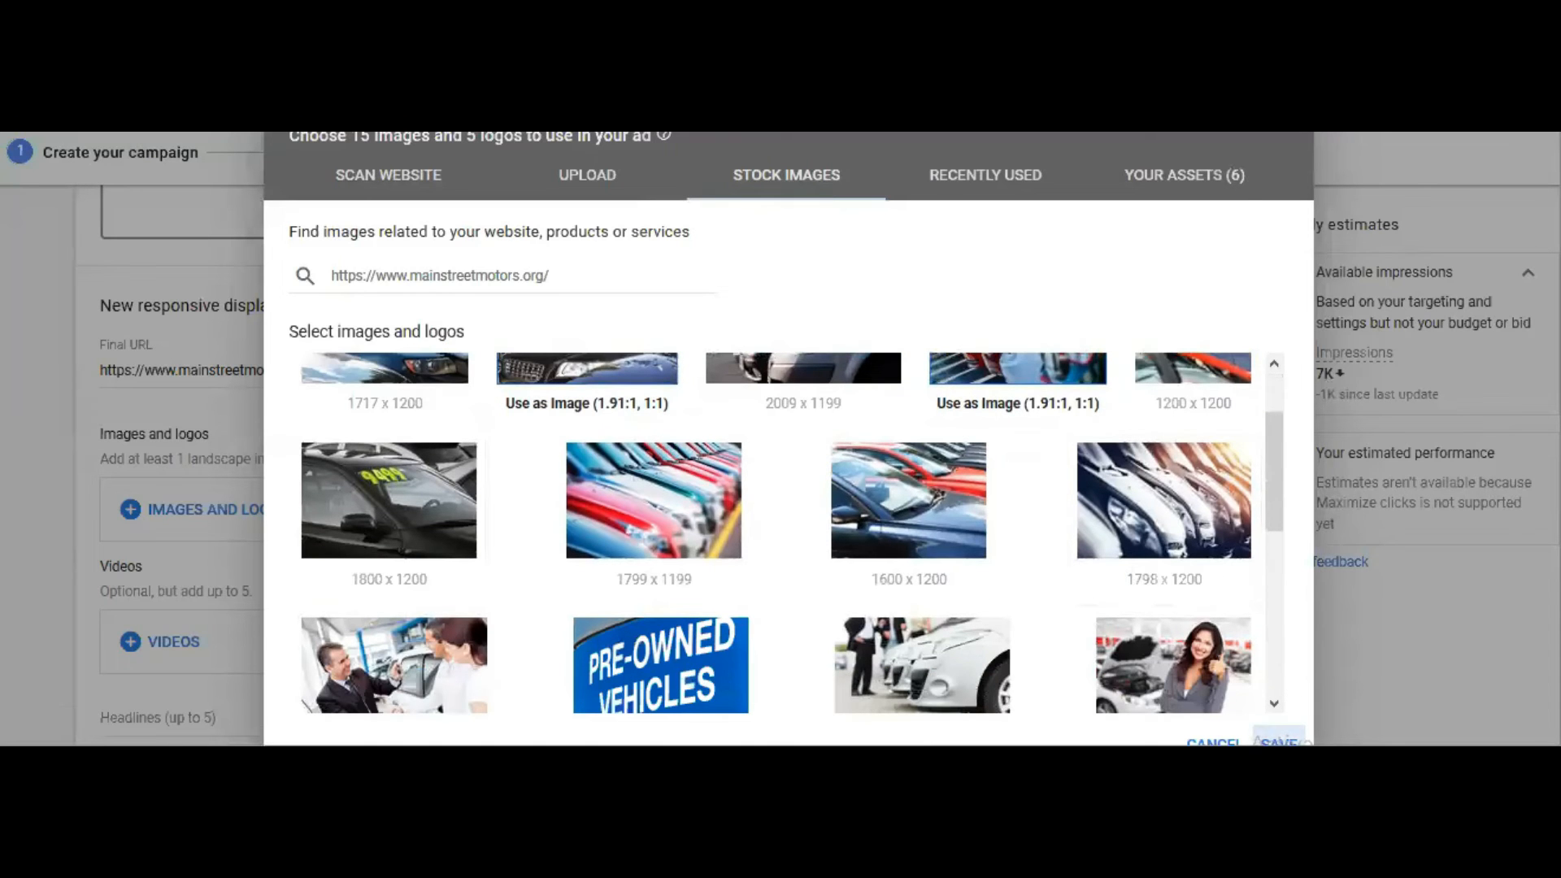
click(1278, 741)
Enter "Main Street Motors" and "Easy Finance Options" as the ad's first two headlines
scroll(294, 572, down, 2)
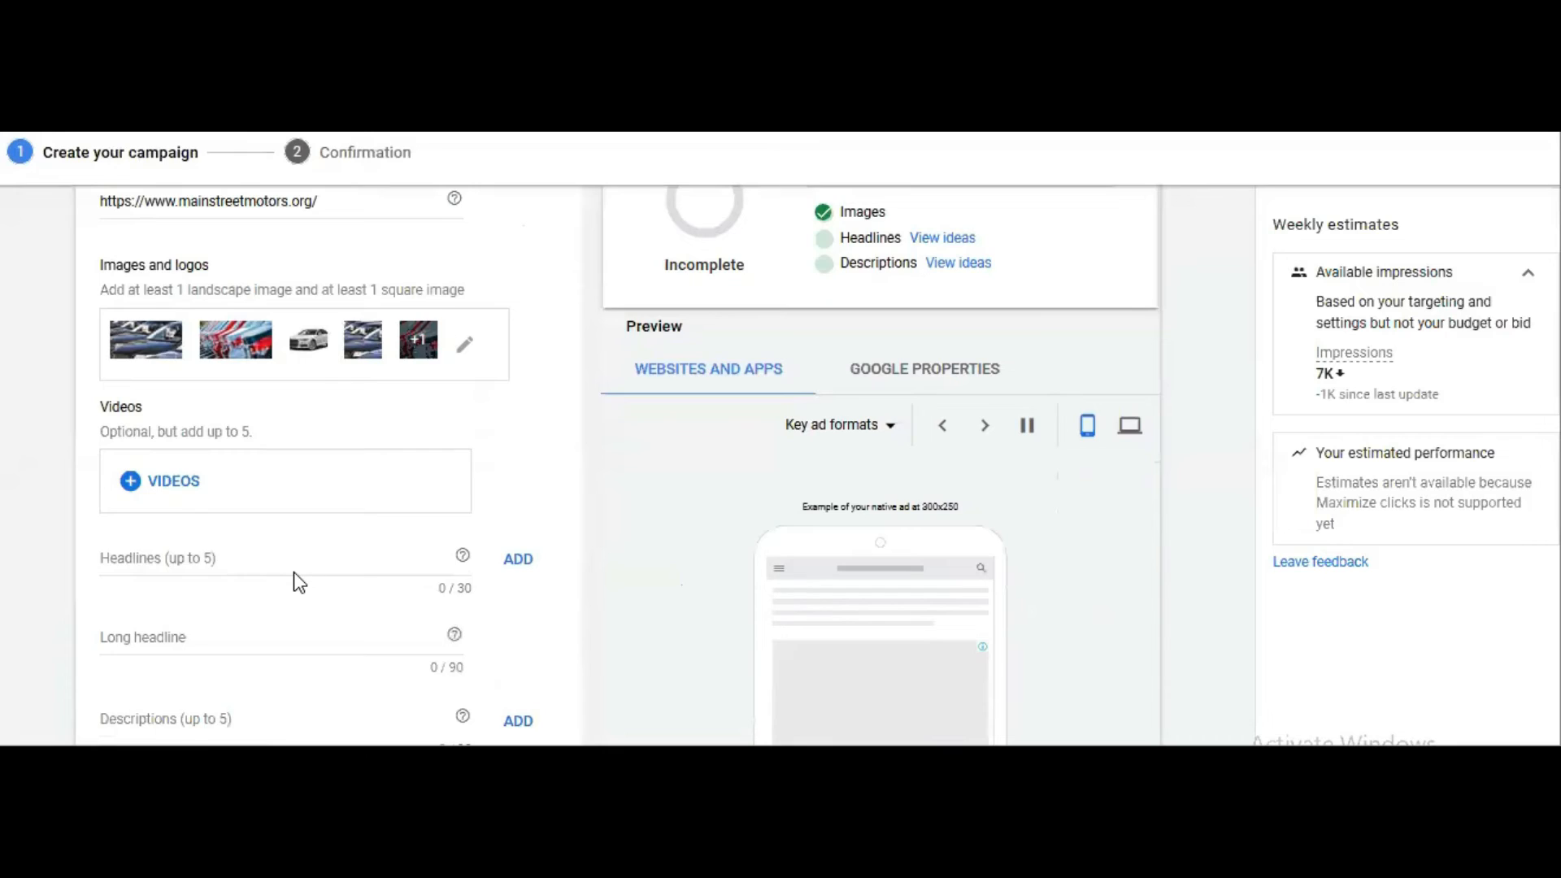
scroll(294, 573, down, 1)
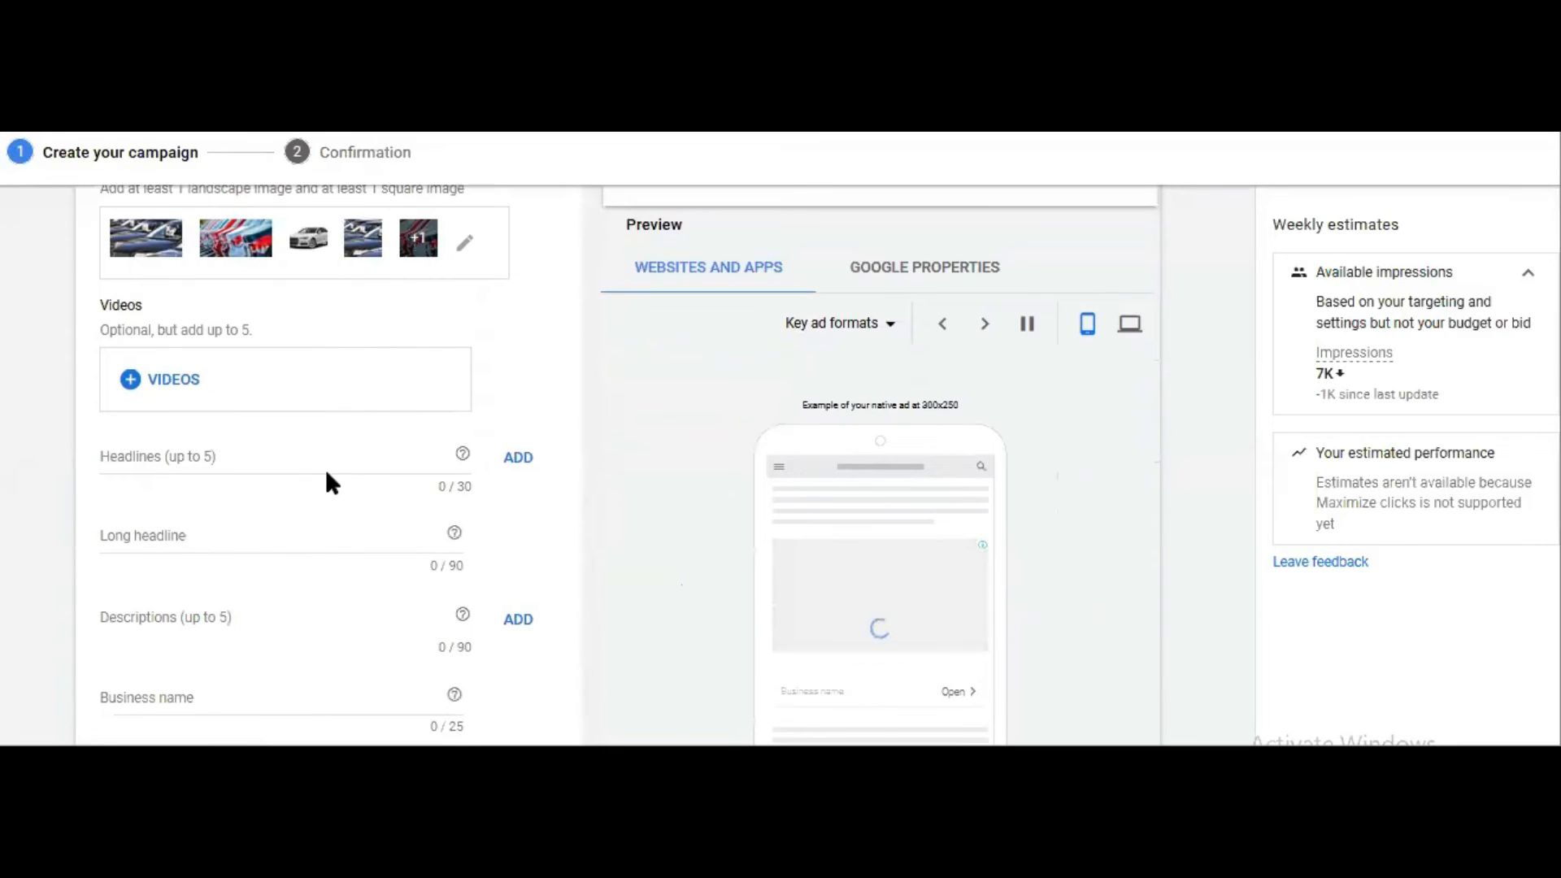
click(344, 457)
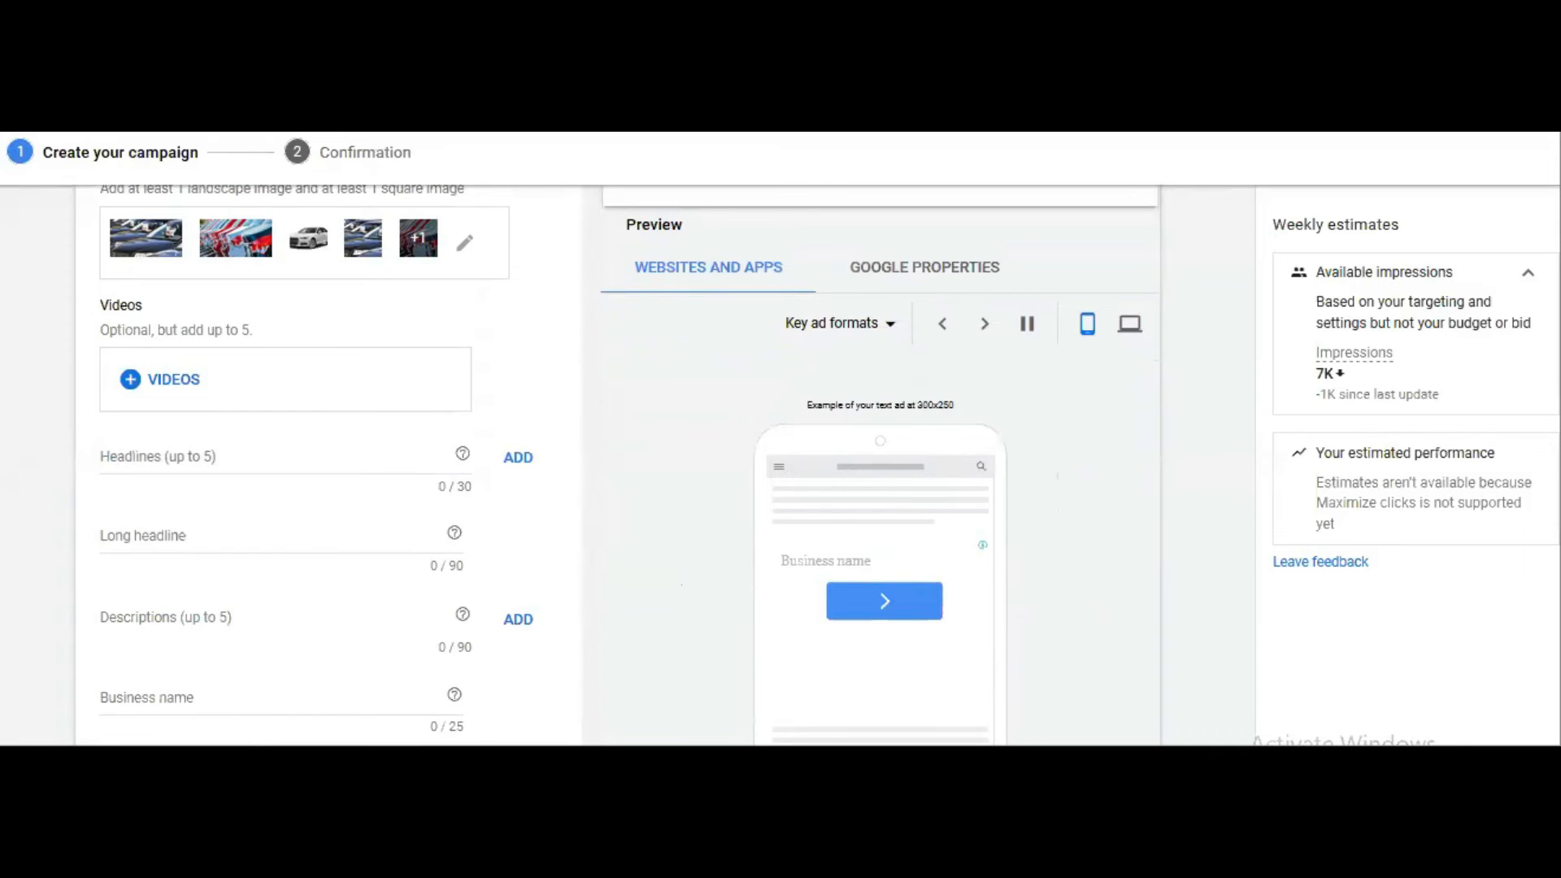
click(230, 465)
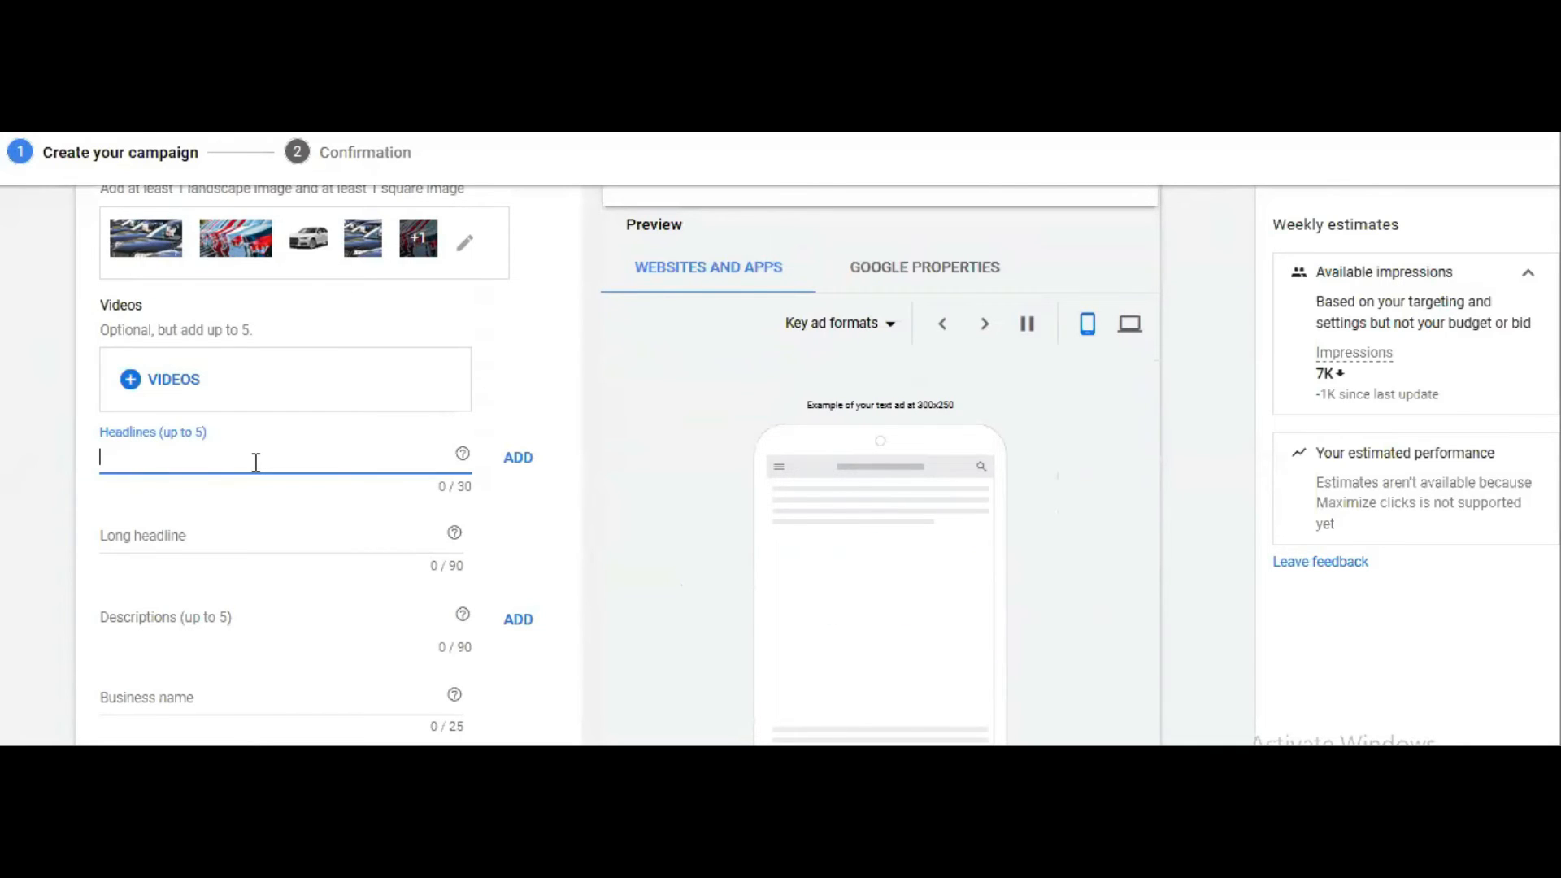
text(Main Street Motors)
click(518, 460)
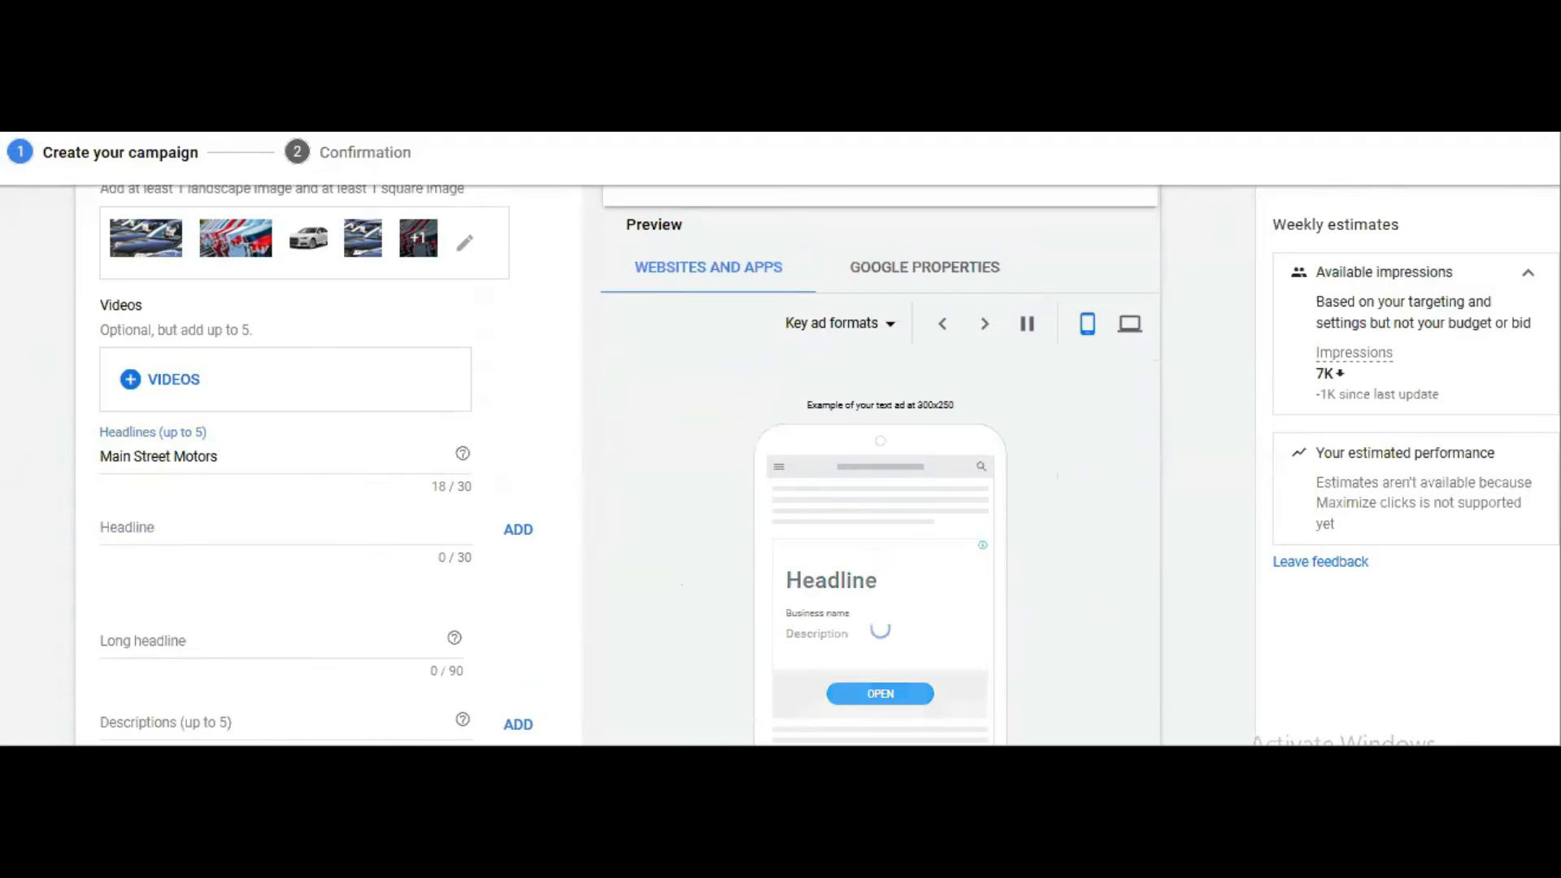
key(alt+Tab)
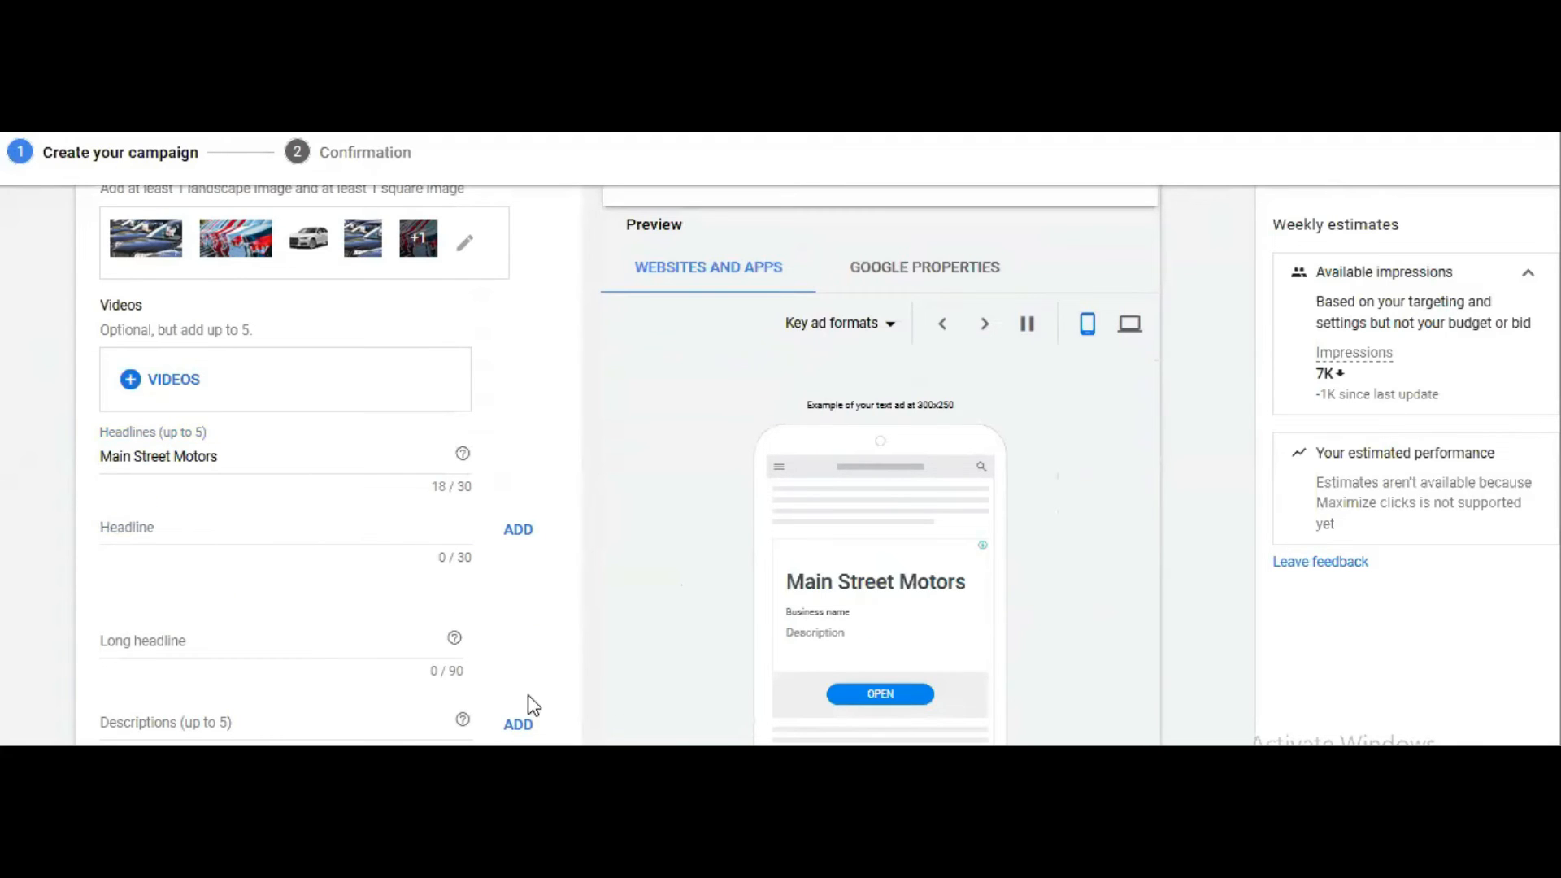
click(208, 528)
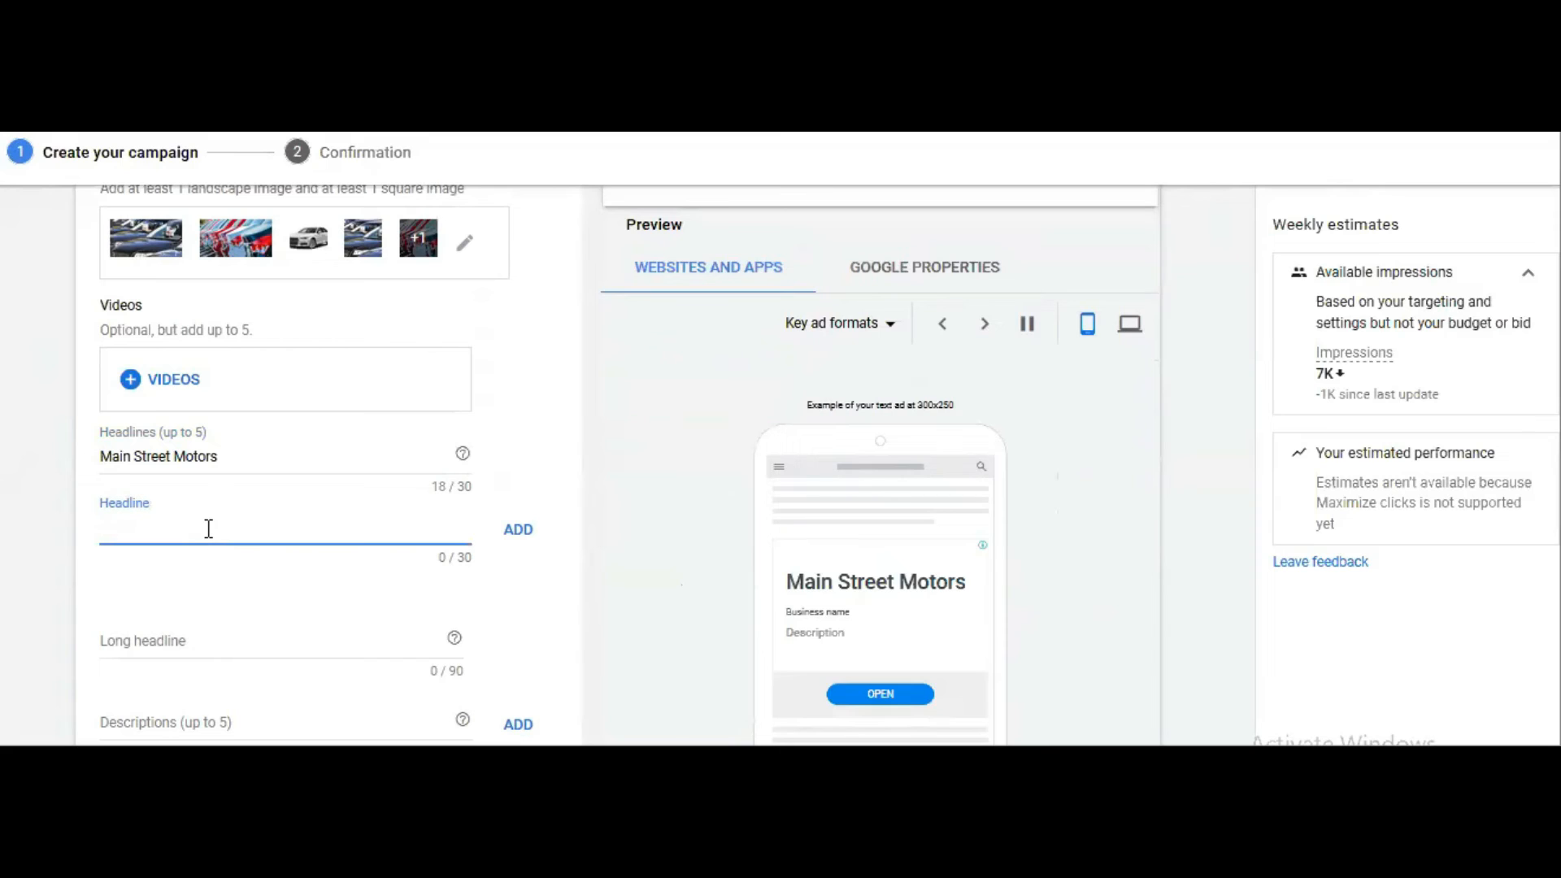
text(Easy Finance Options)
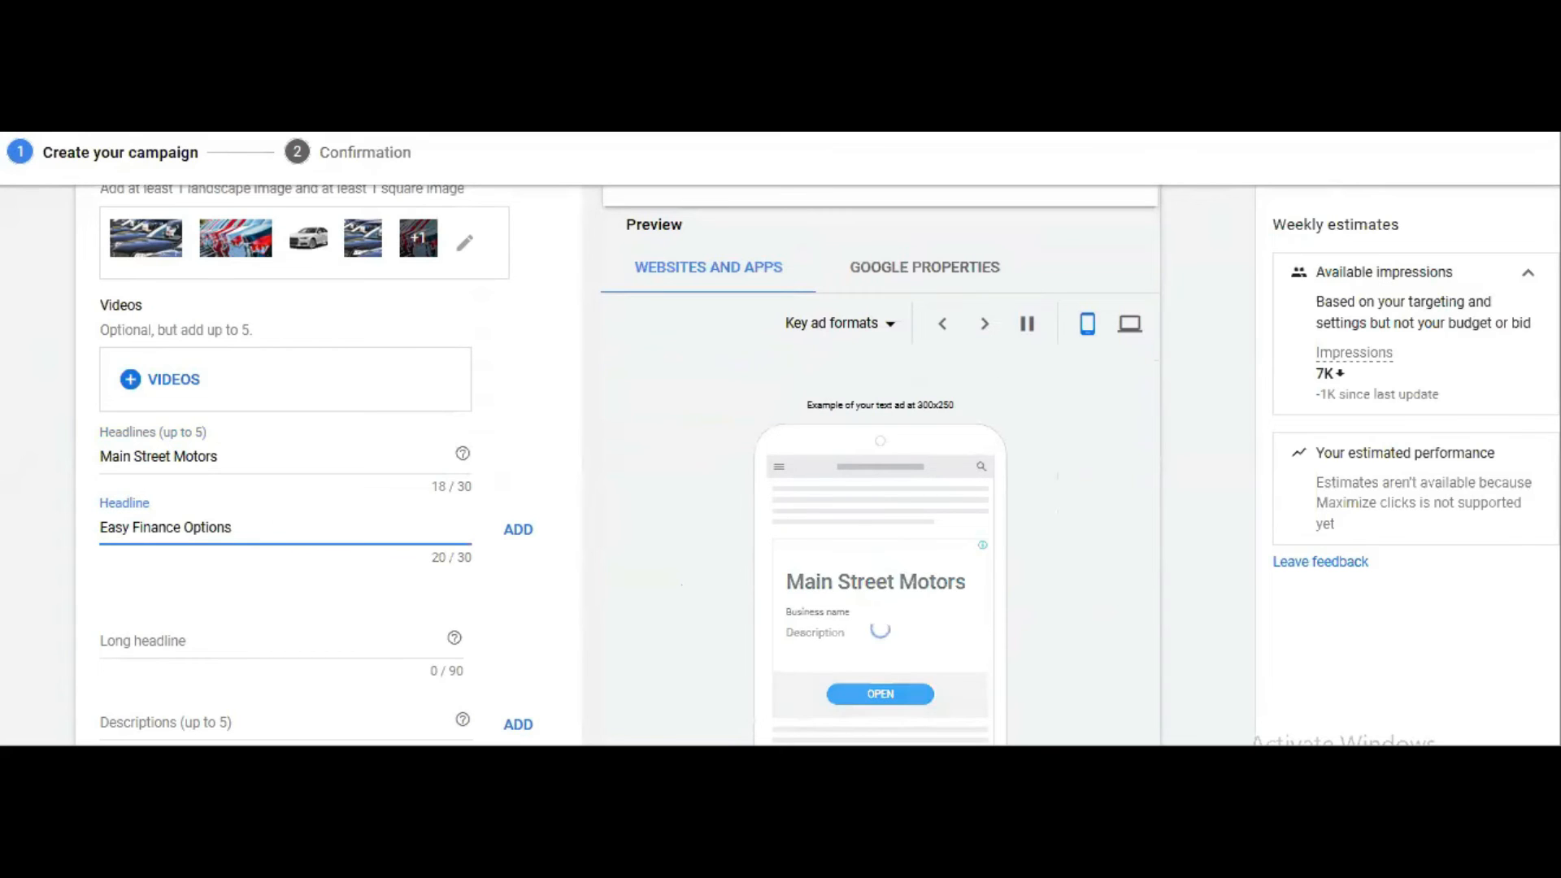
Add "No SSN and DOB Needed" and "No Effect On Credit Score" as the third and fourth headlines
click(518, 530)
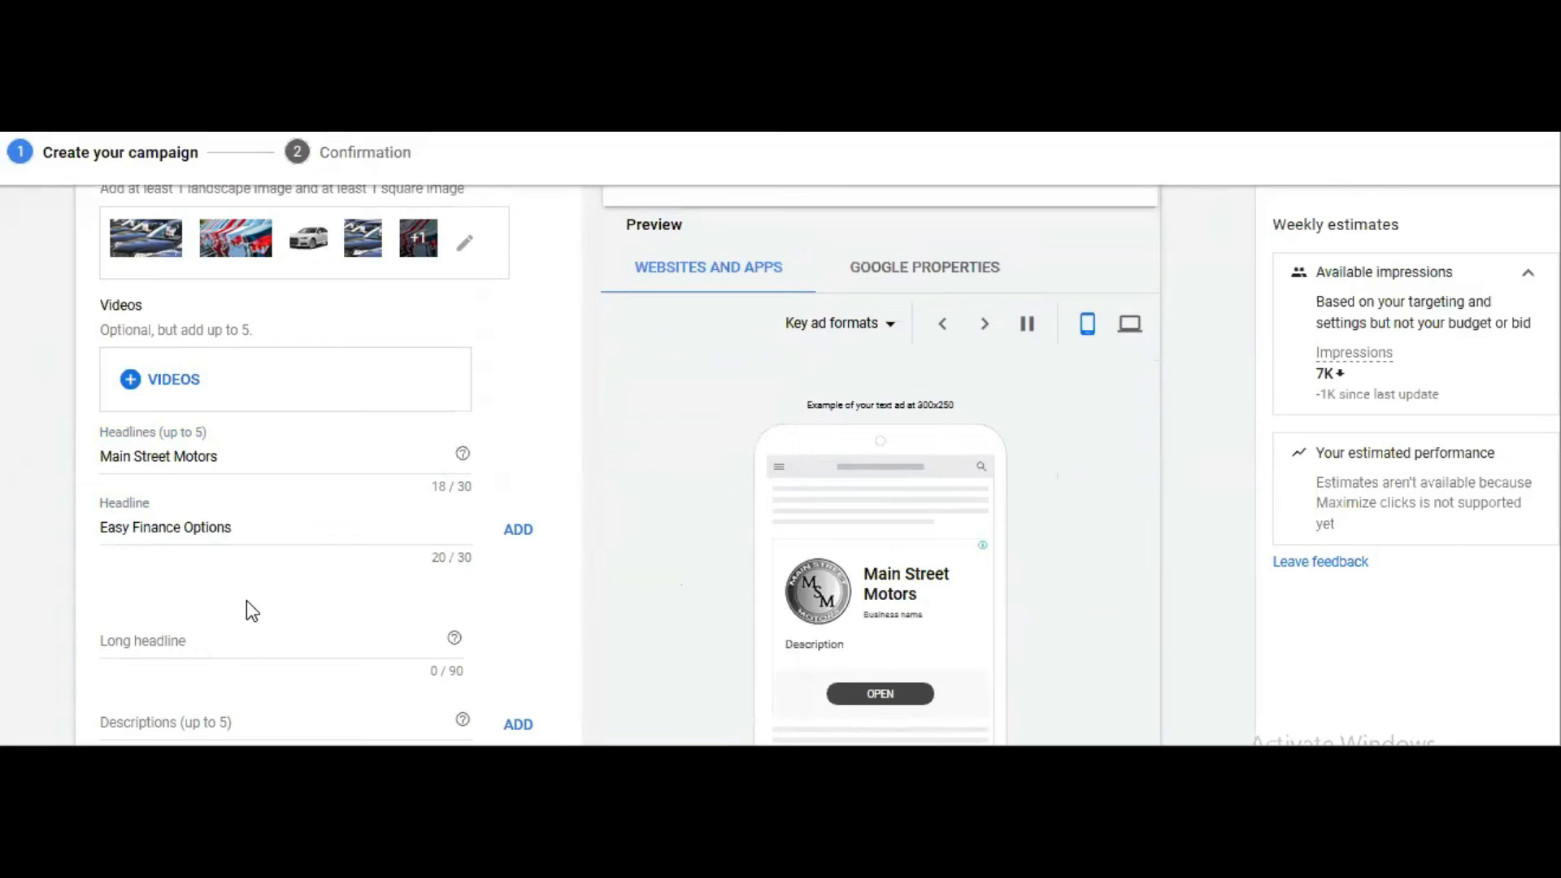
click(534, 538)
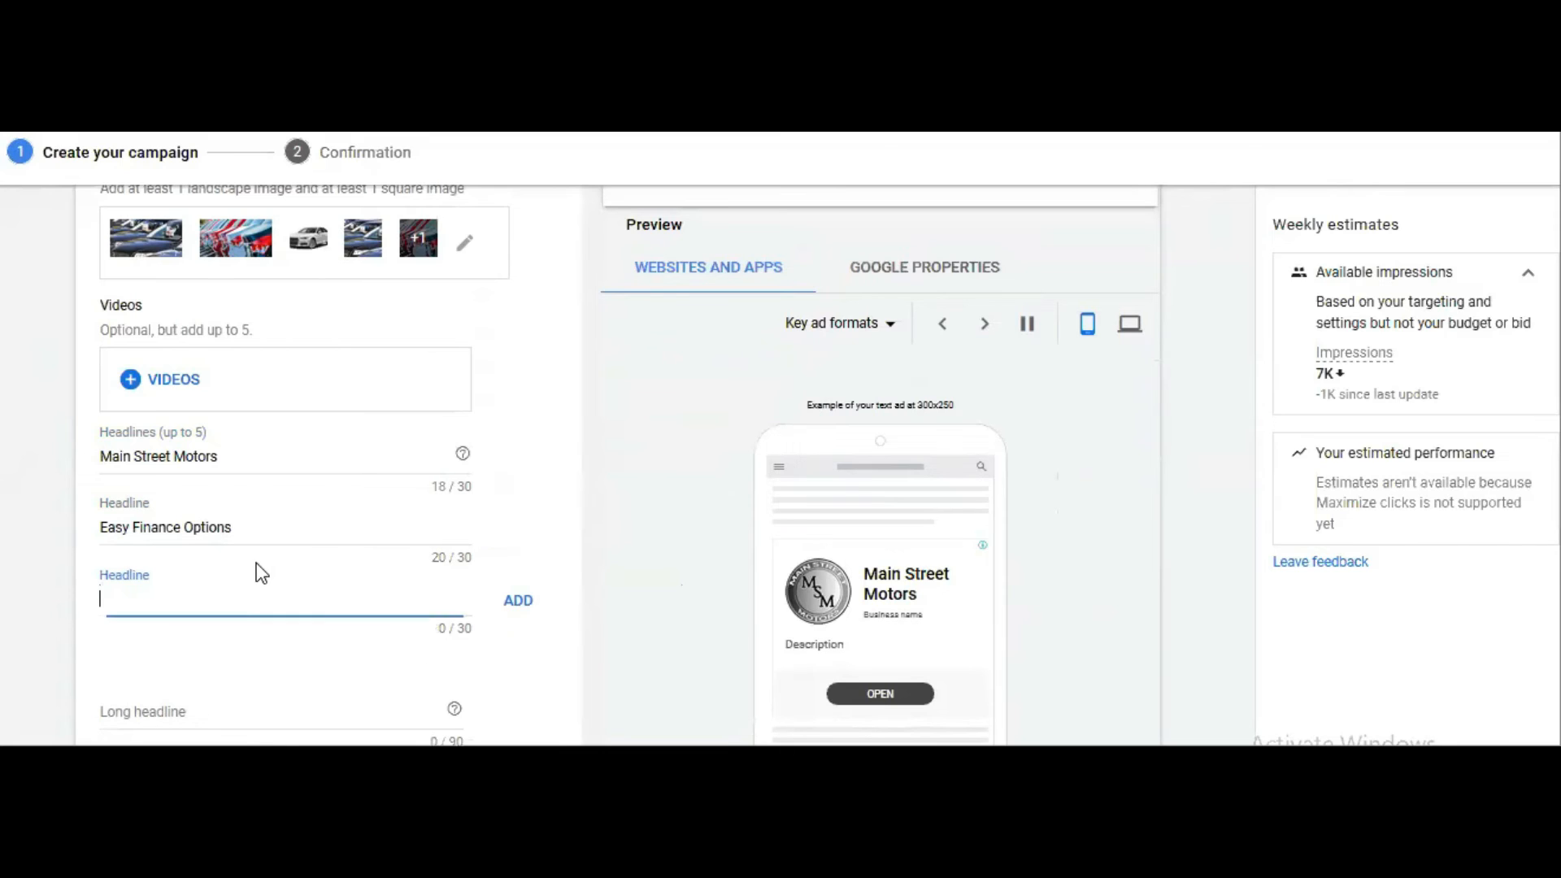
text(No SSN and DOB Needed)
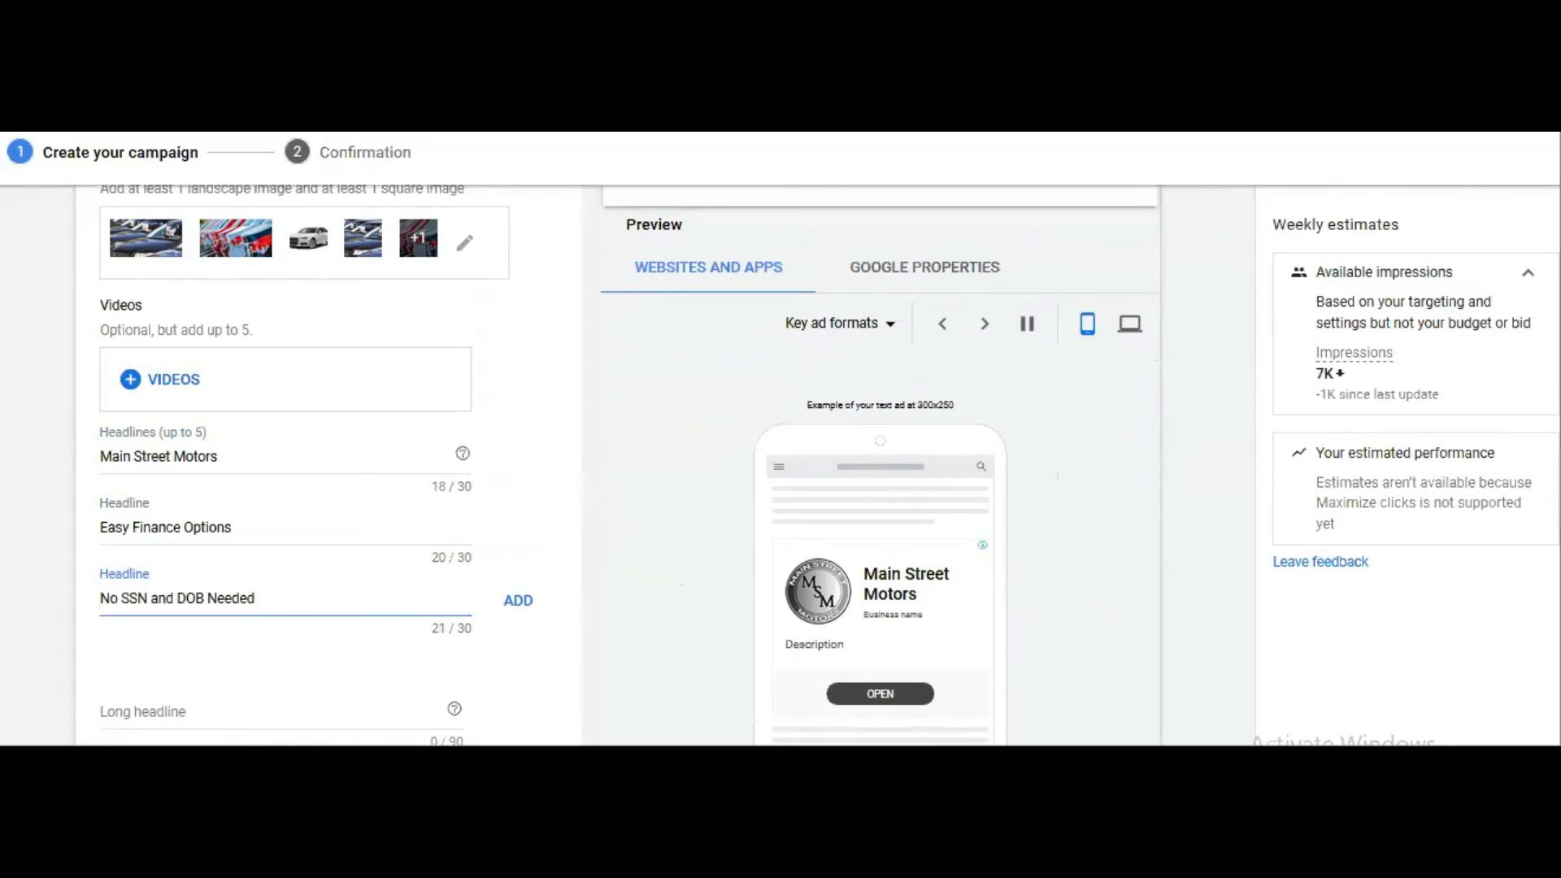
key(alt+Tab)
click(512, 605)
text(No Effect On Credit Score)
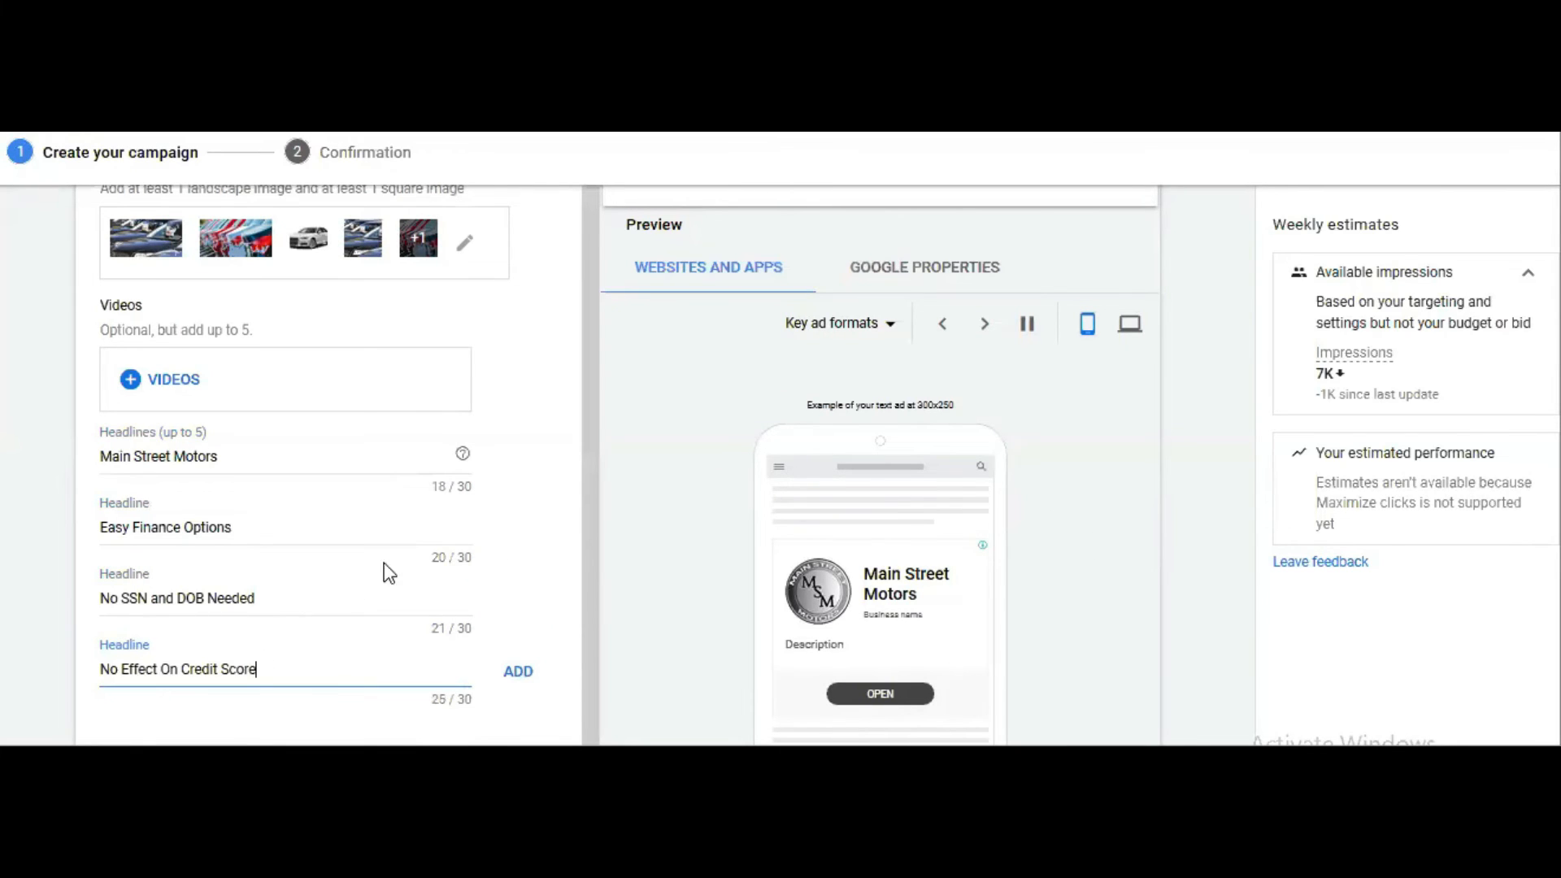
Add "No Hidden Charges" as the fifth headline of the ad
scroll(404, 547, down, 1)
click(530, 592)
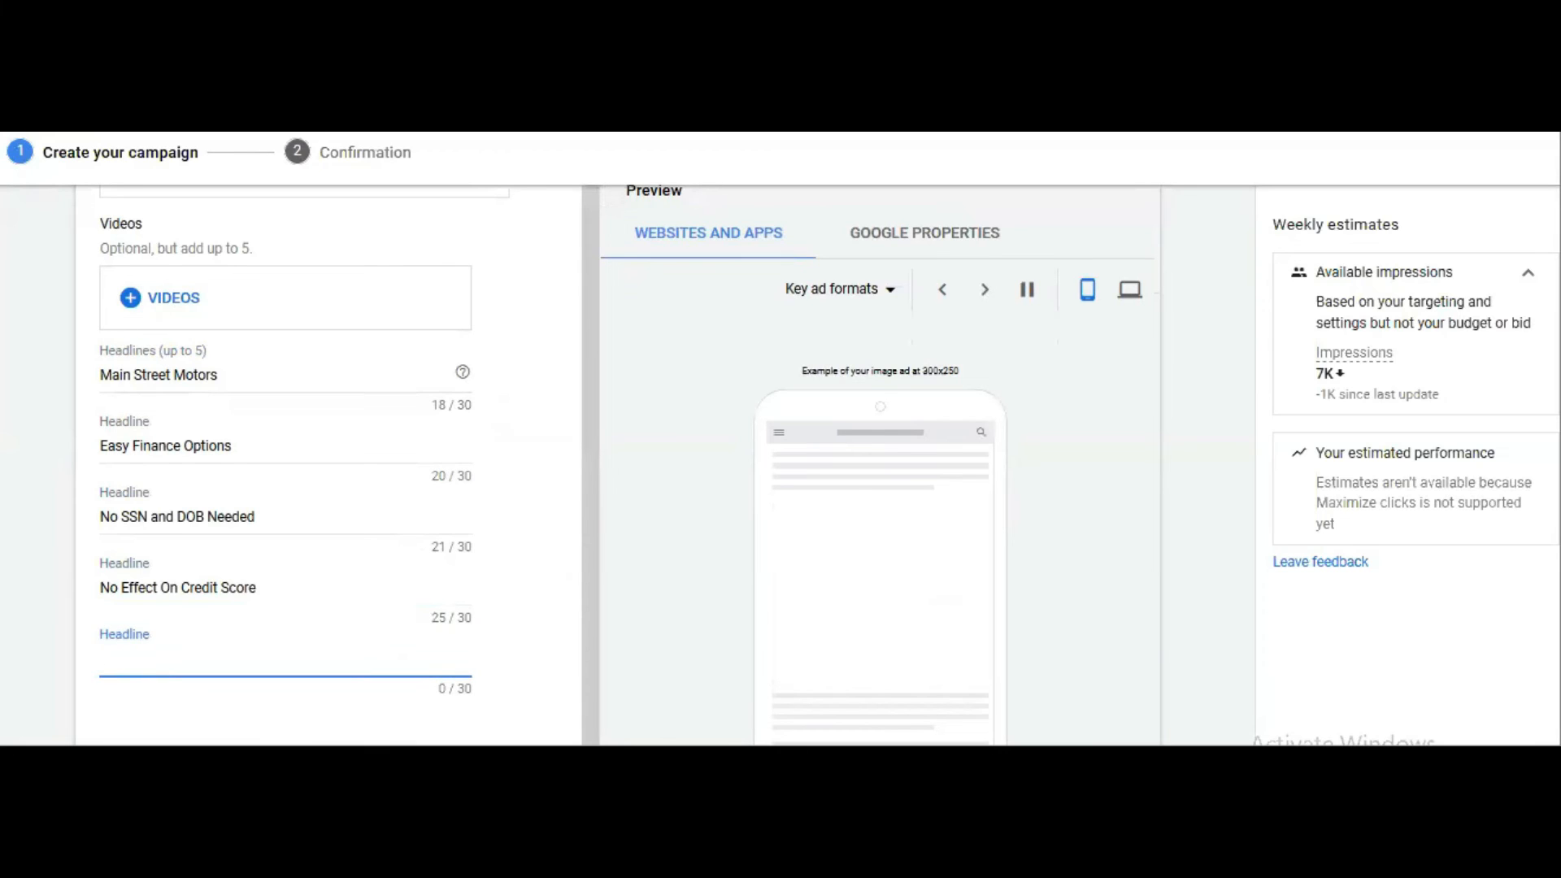
key(alt+Tab)
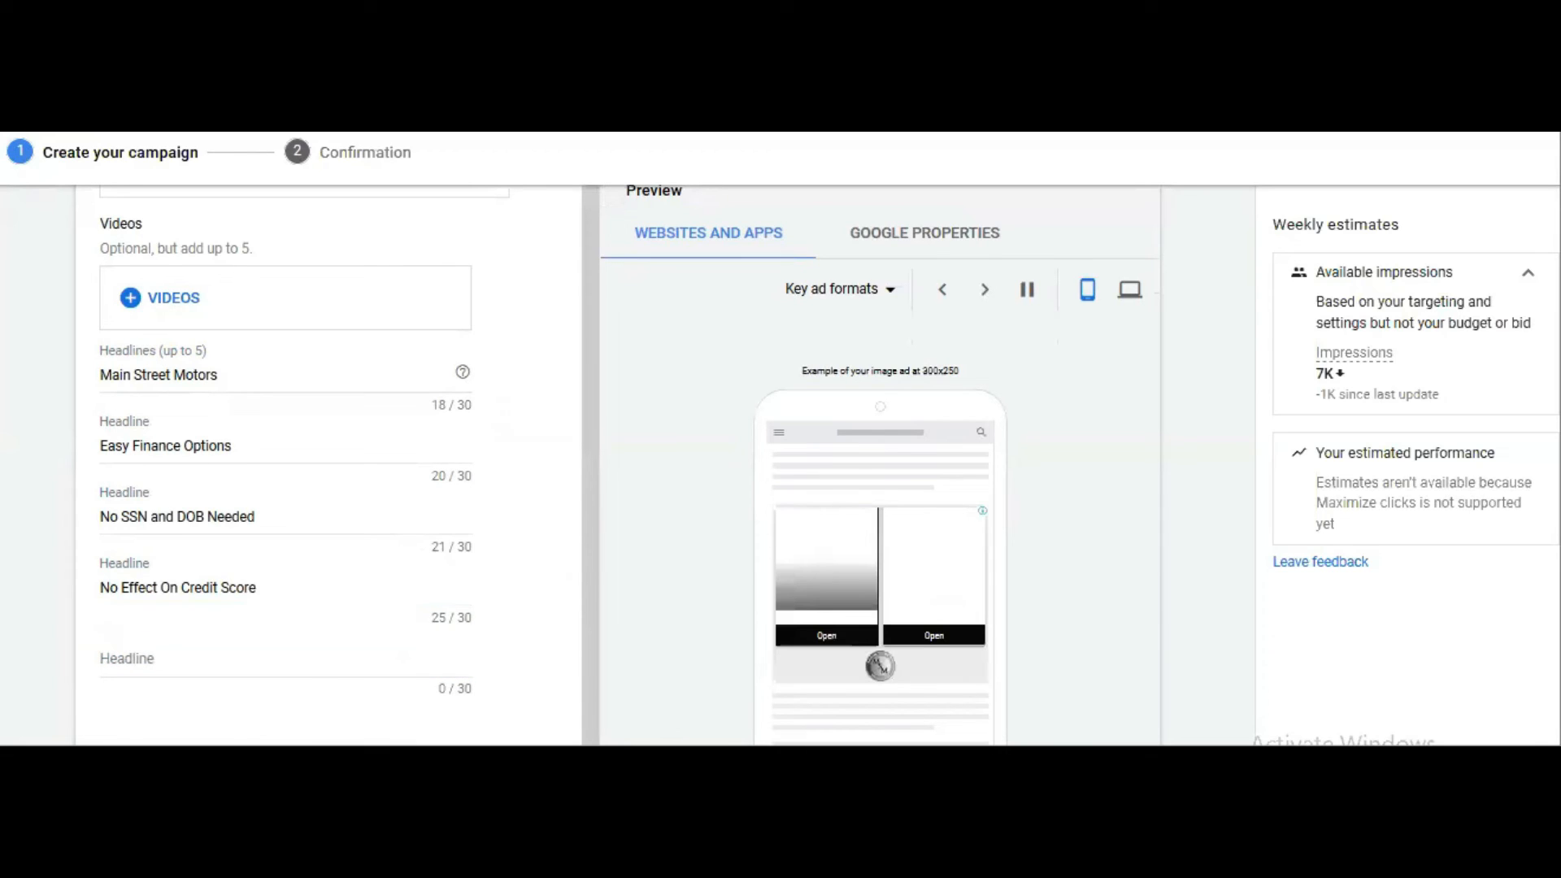
click(329, 664)
text(No Hidden Charges)
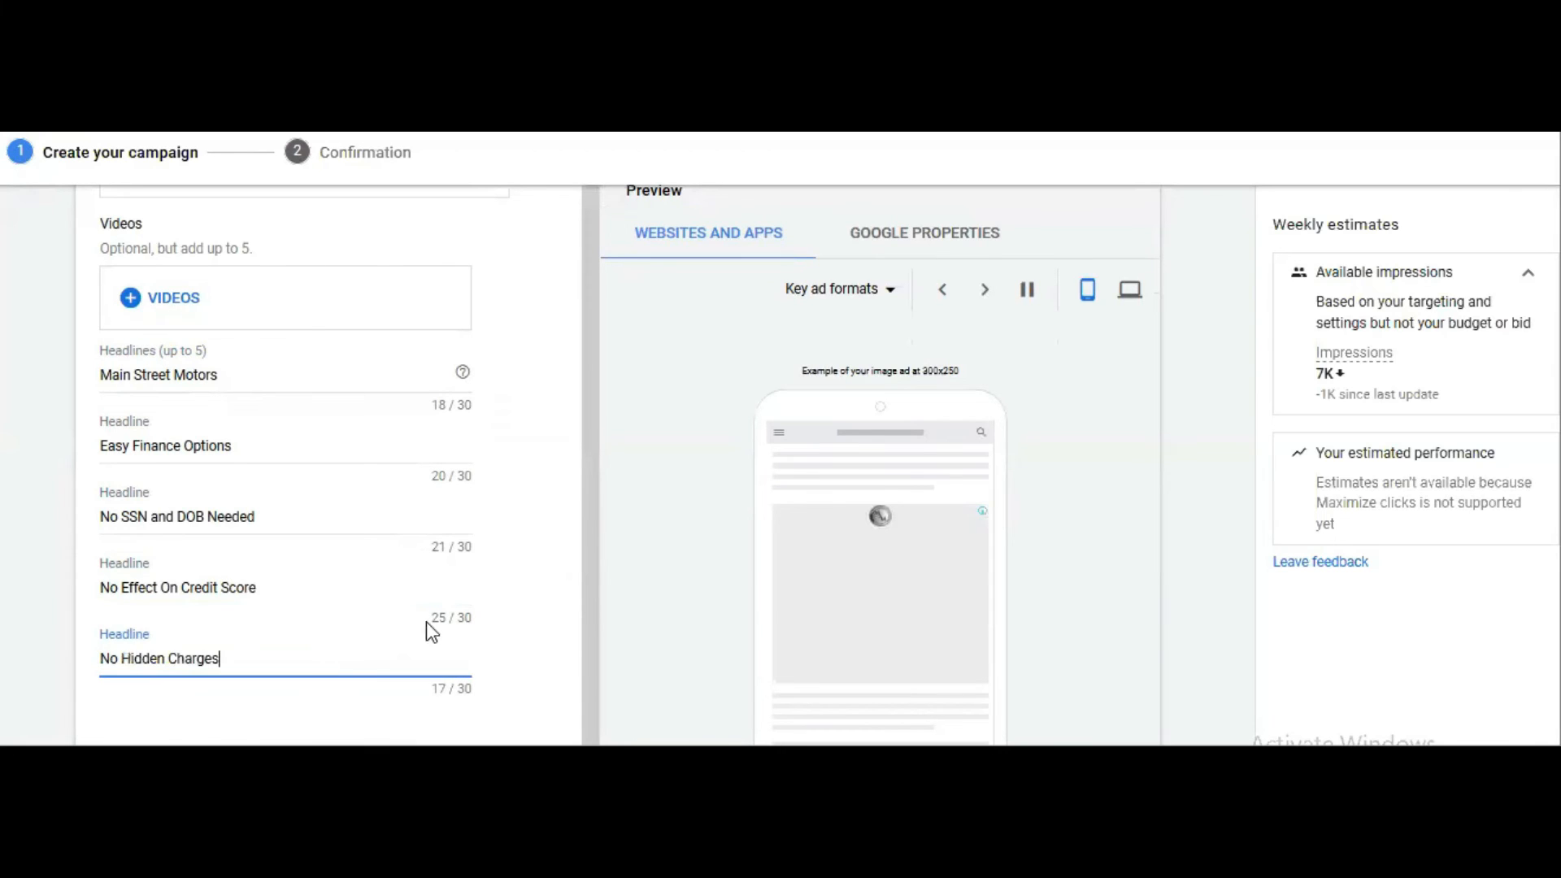
Fill in the prepared long headline ending in "Easiest And Most Stress Free Retail Buying Experience.", including the closing period
scroll(433, 608, down, 3)
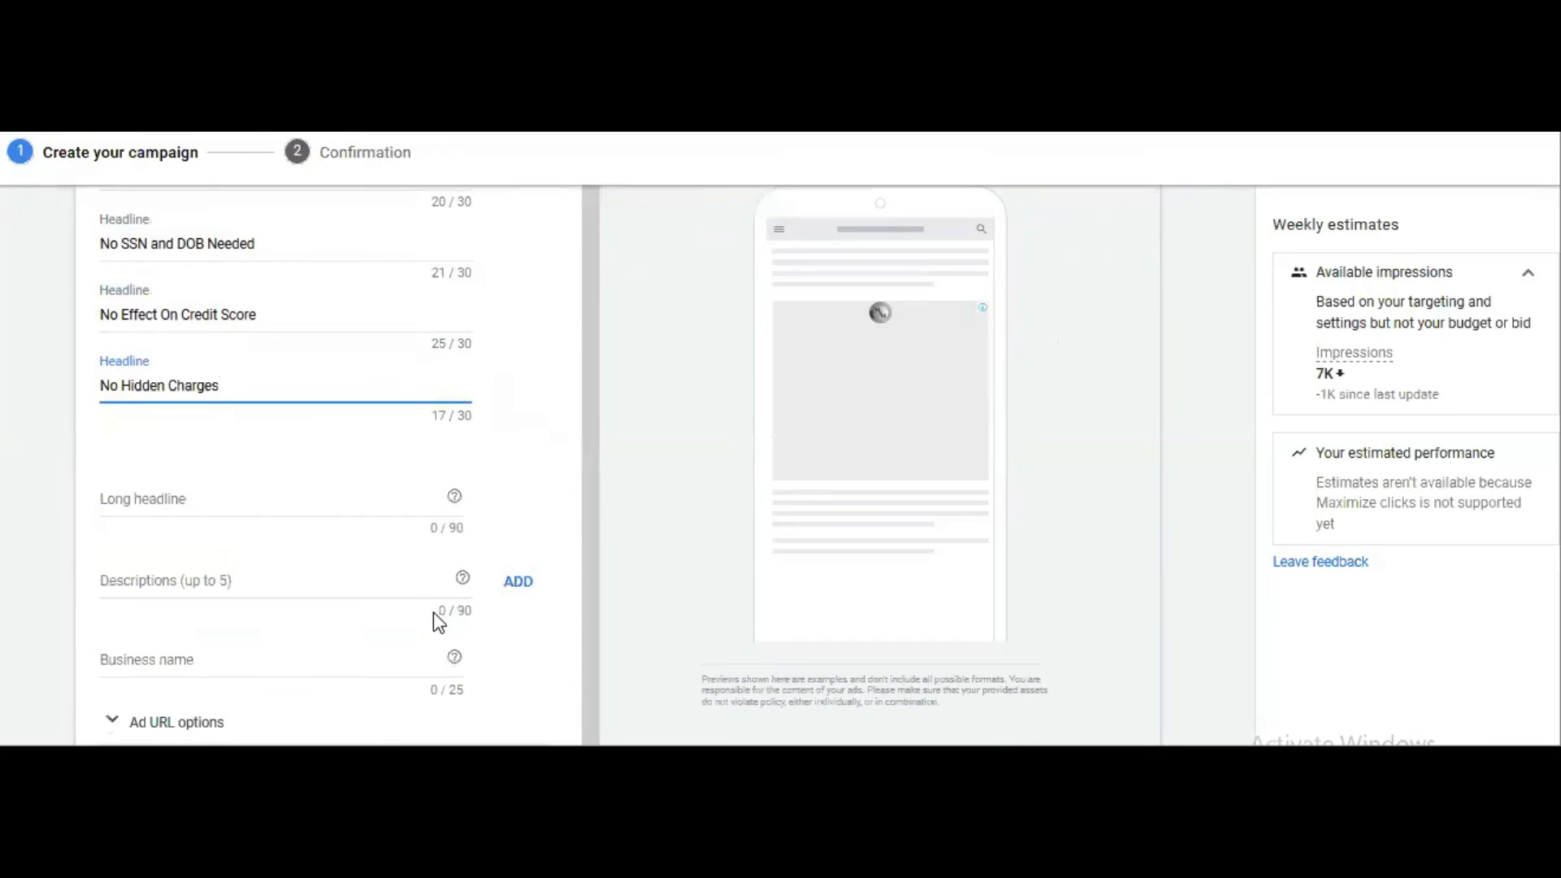
scroll(456, 618, down, 1)
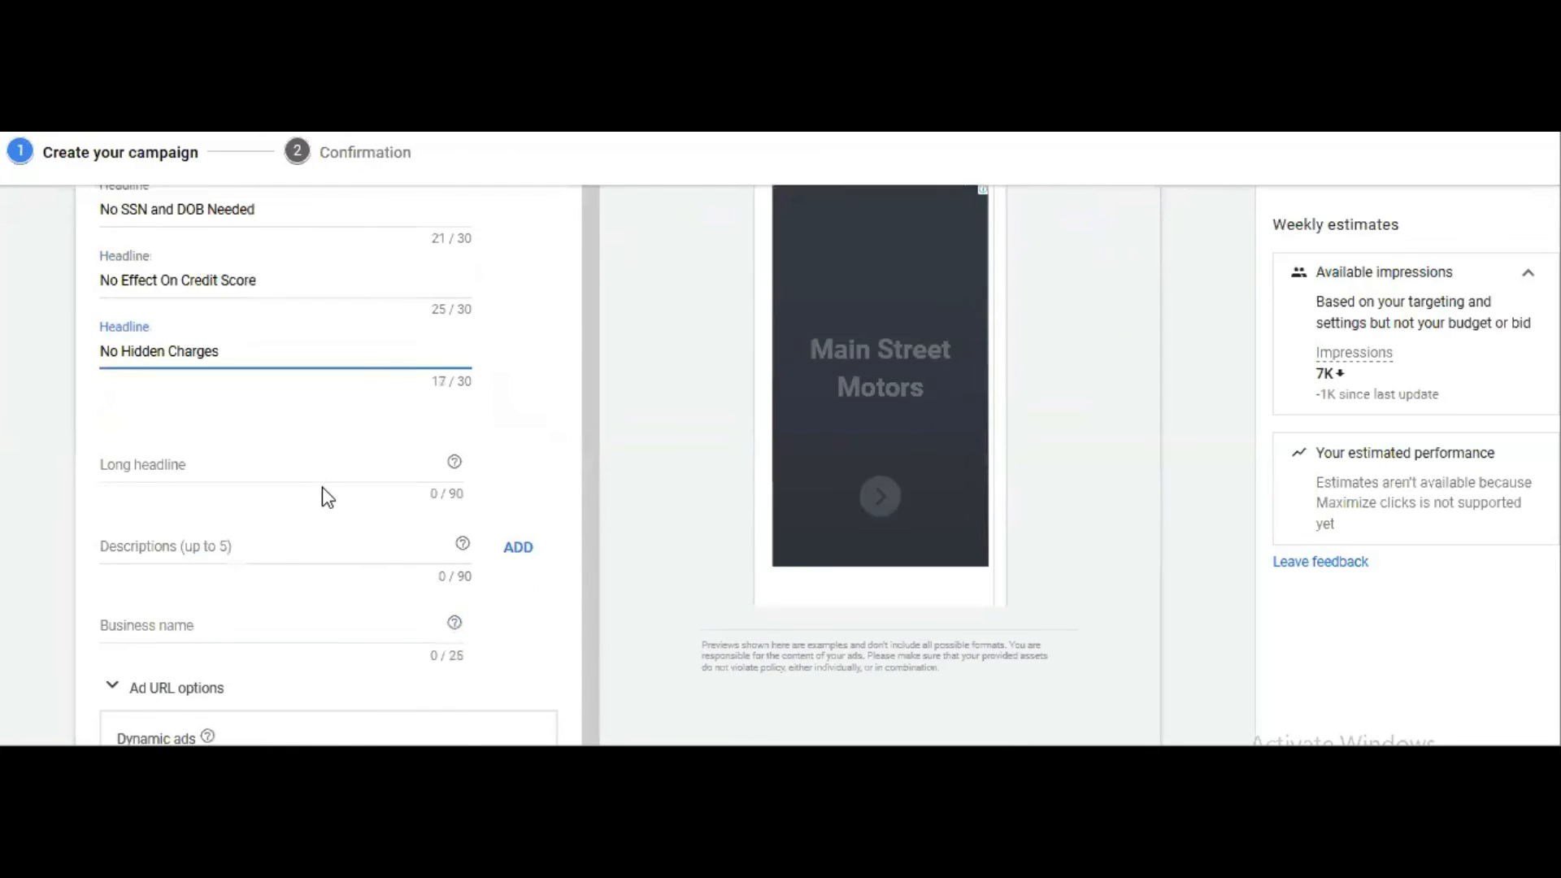
scroll(333, 495, down, 1)
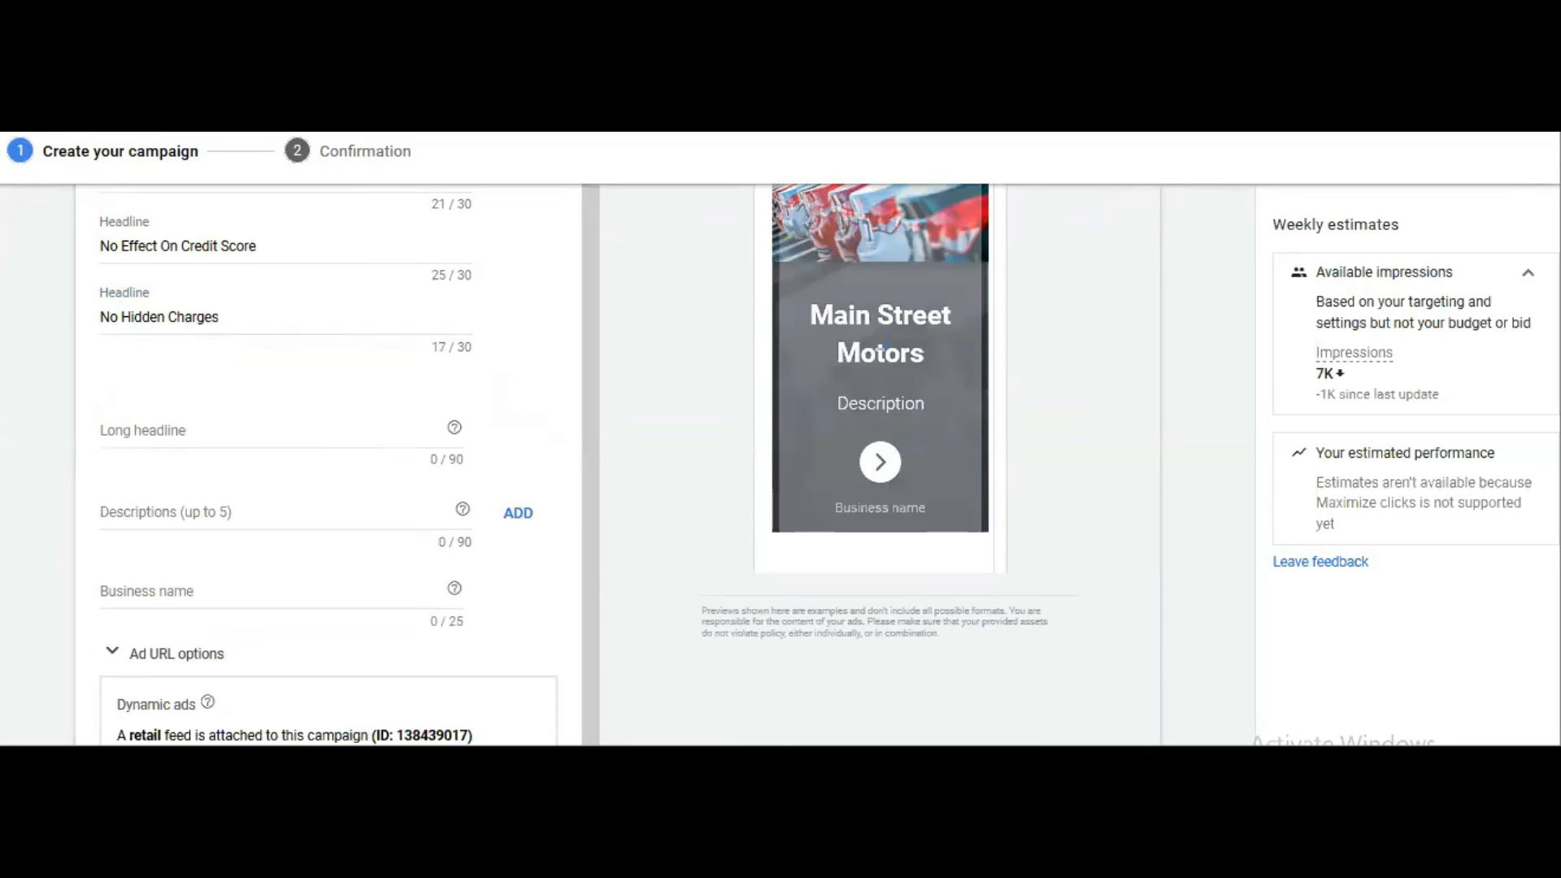
click(246, 439)
key(ctrl+v)
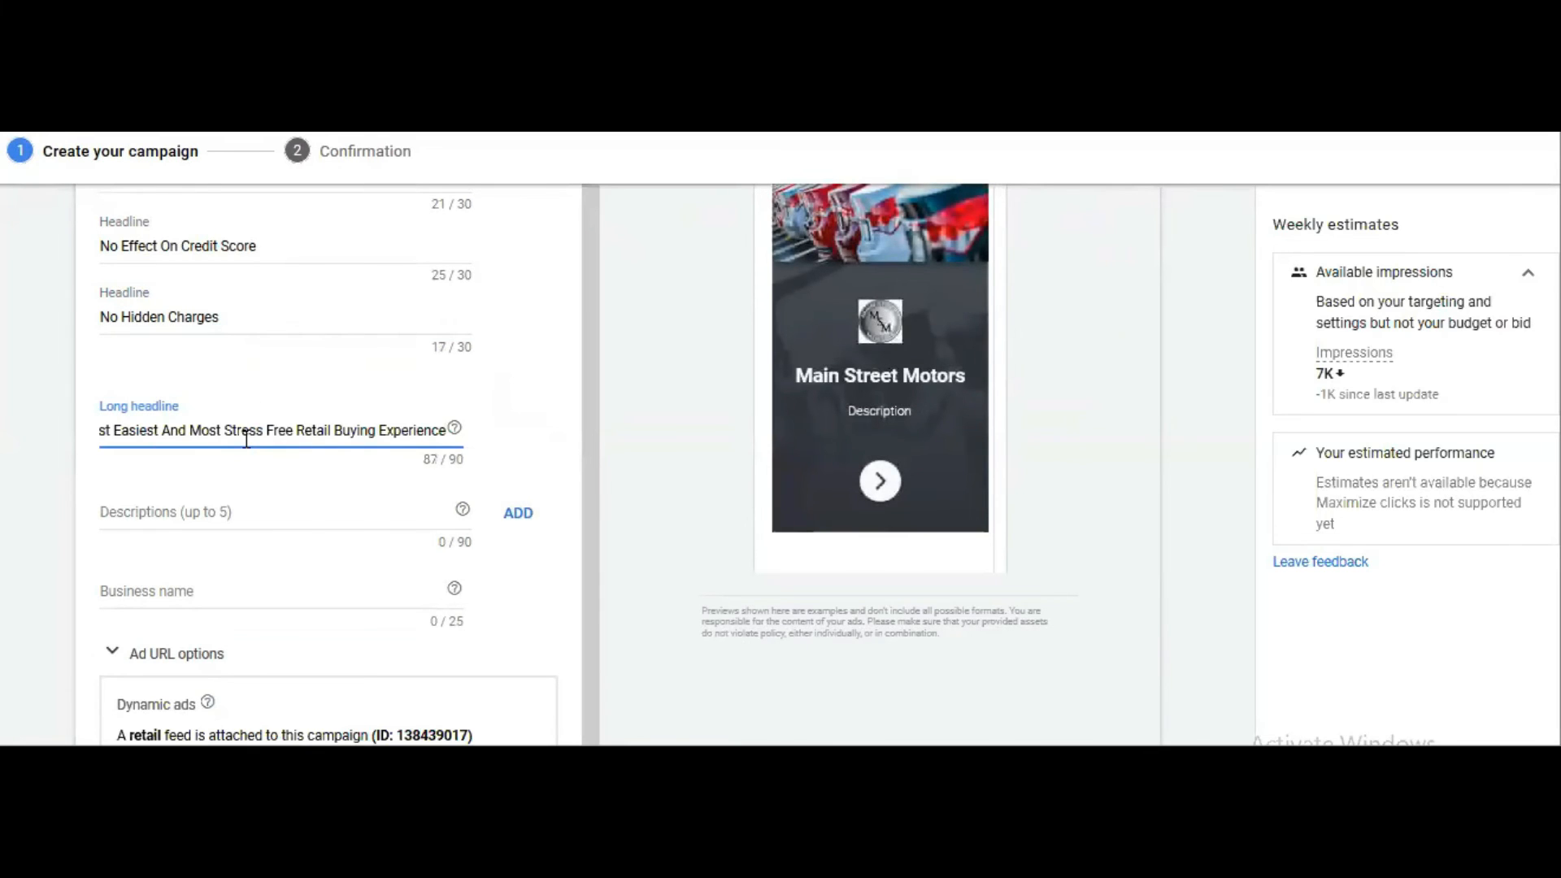
text(.)
Set the first description to "We Are a Very Proud Family Owned Business And Love To Go The Extra Mile For Our Customers"
click(320, 522)
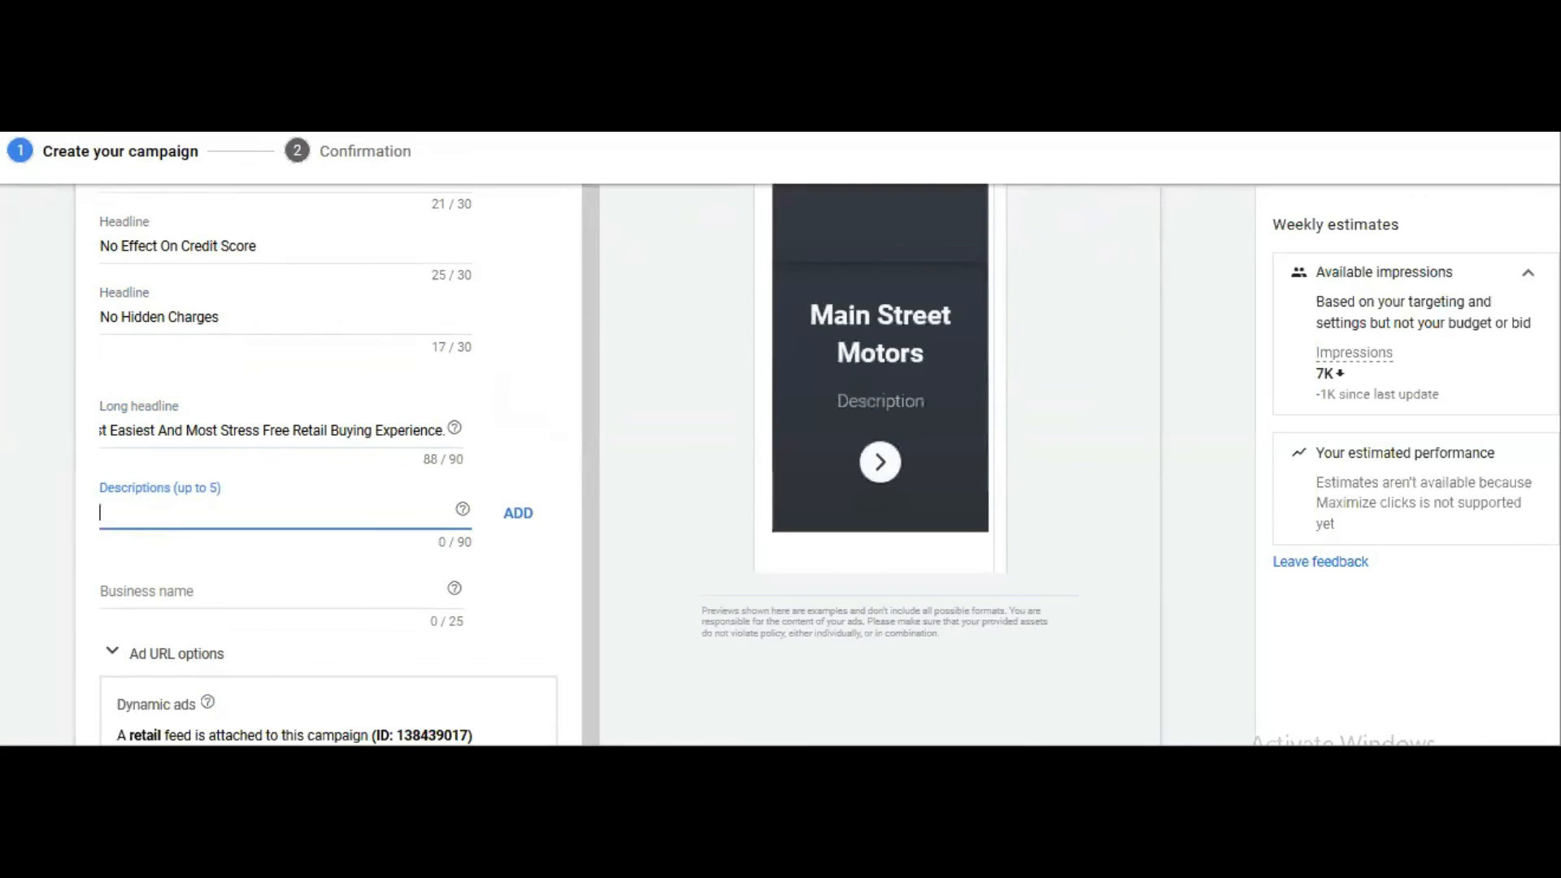
click(303, 519)
key(ctrl+v)
Add a second description reading "Main Street Motors Have Been Serving Valparaiso aka Valpo For Over 15 Years Now"
click(518, 514)
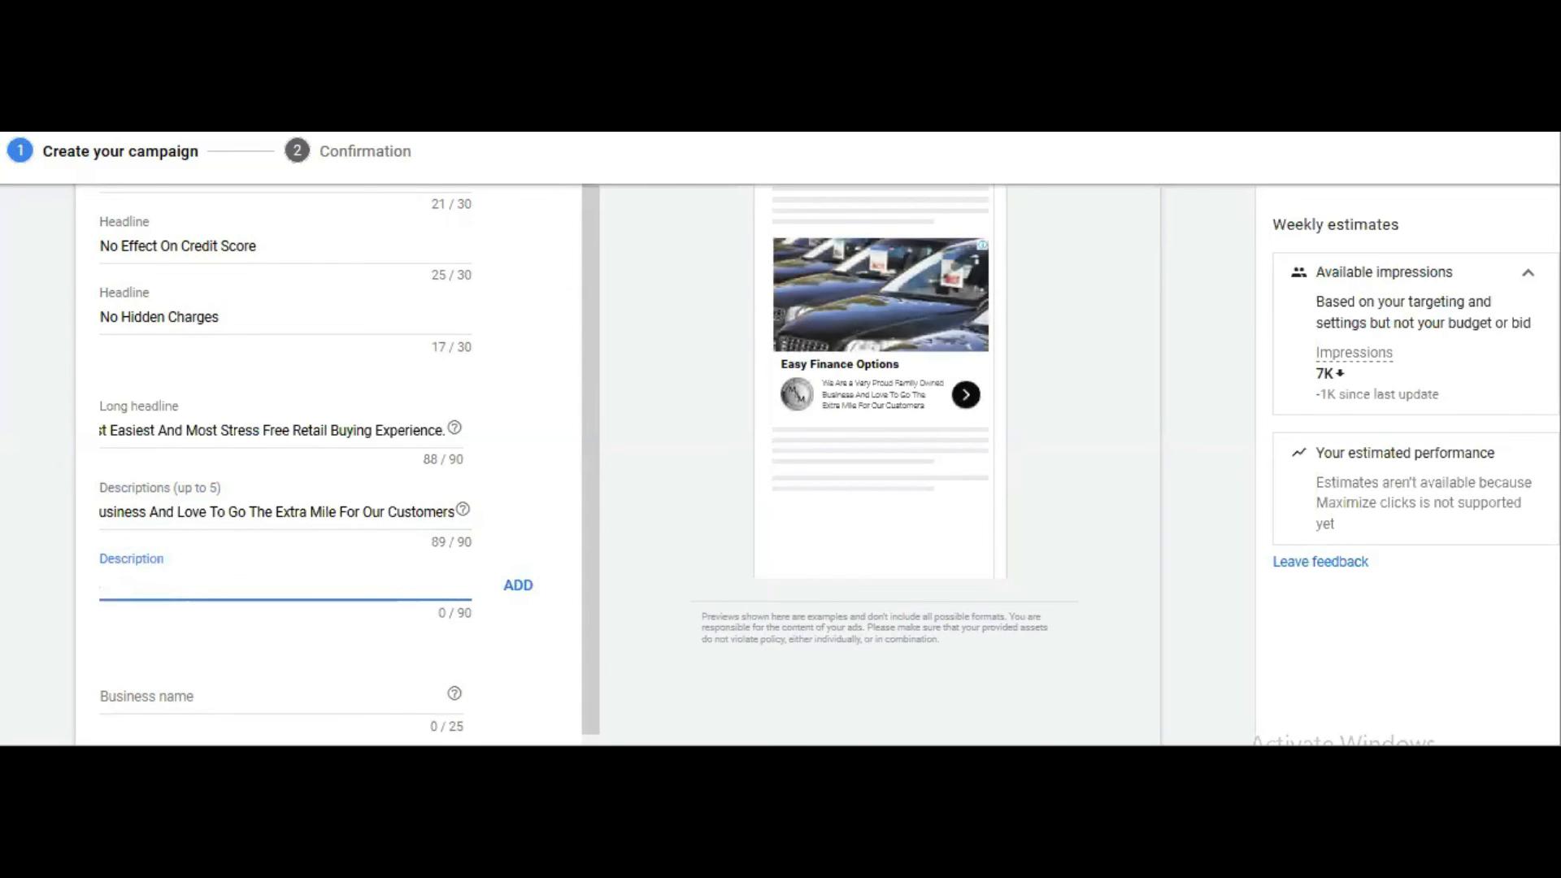
key(alt+Tab)
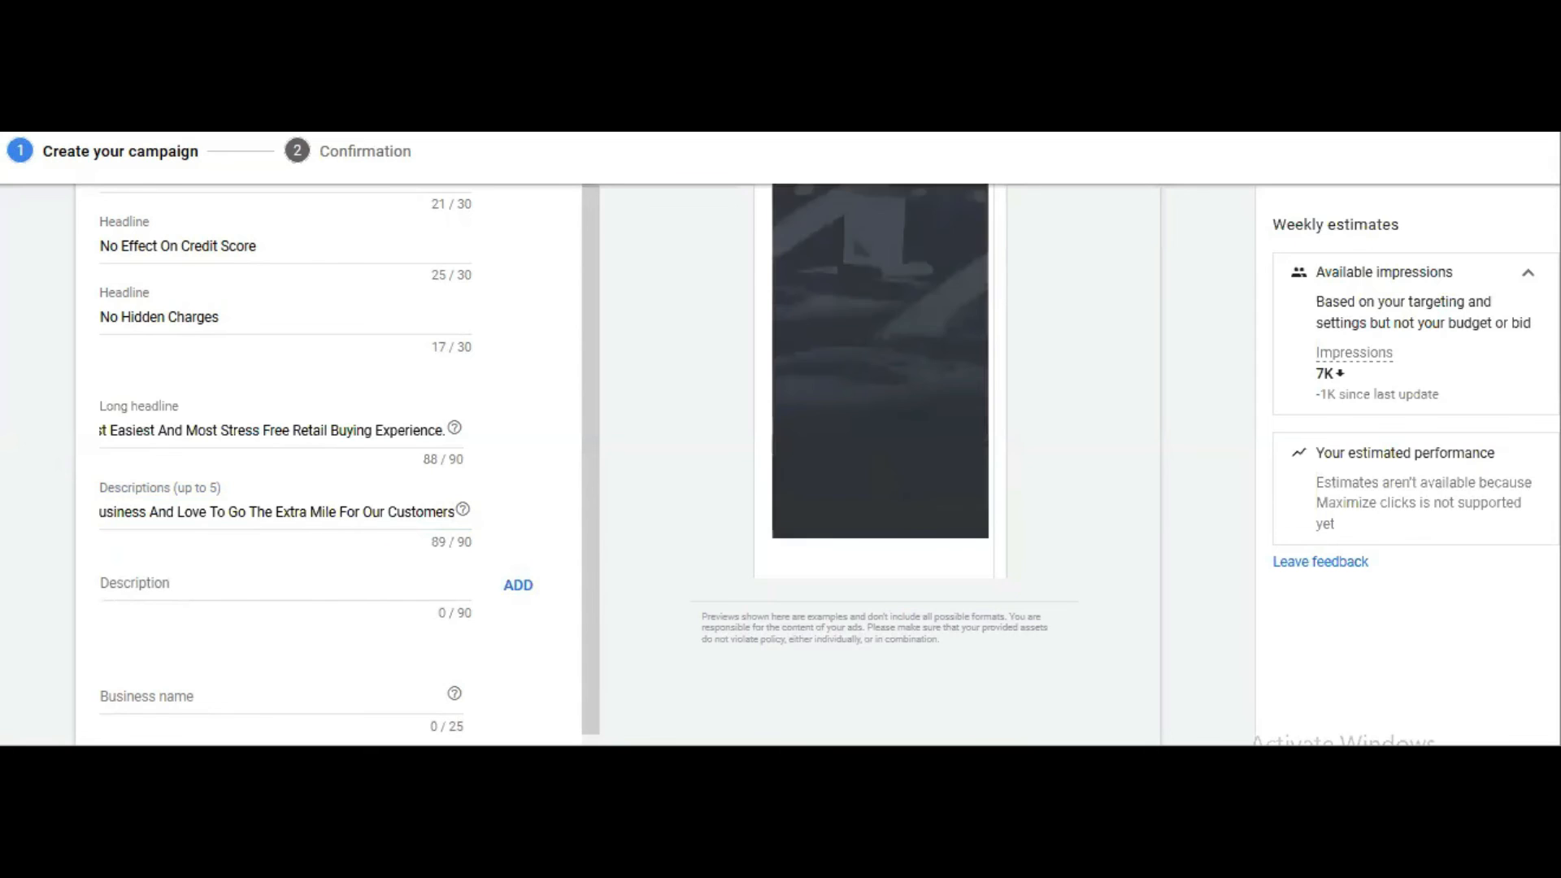
click(209, 579)
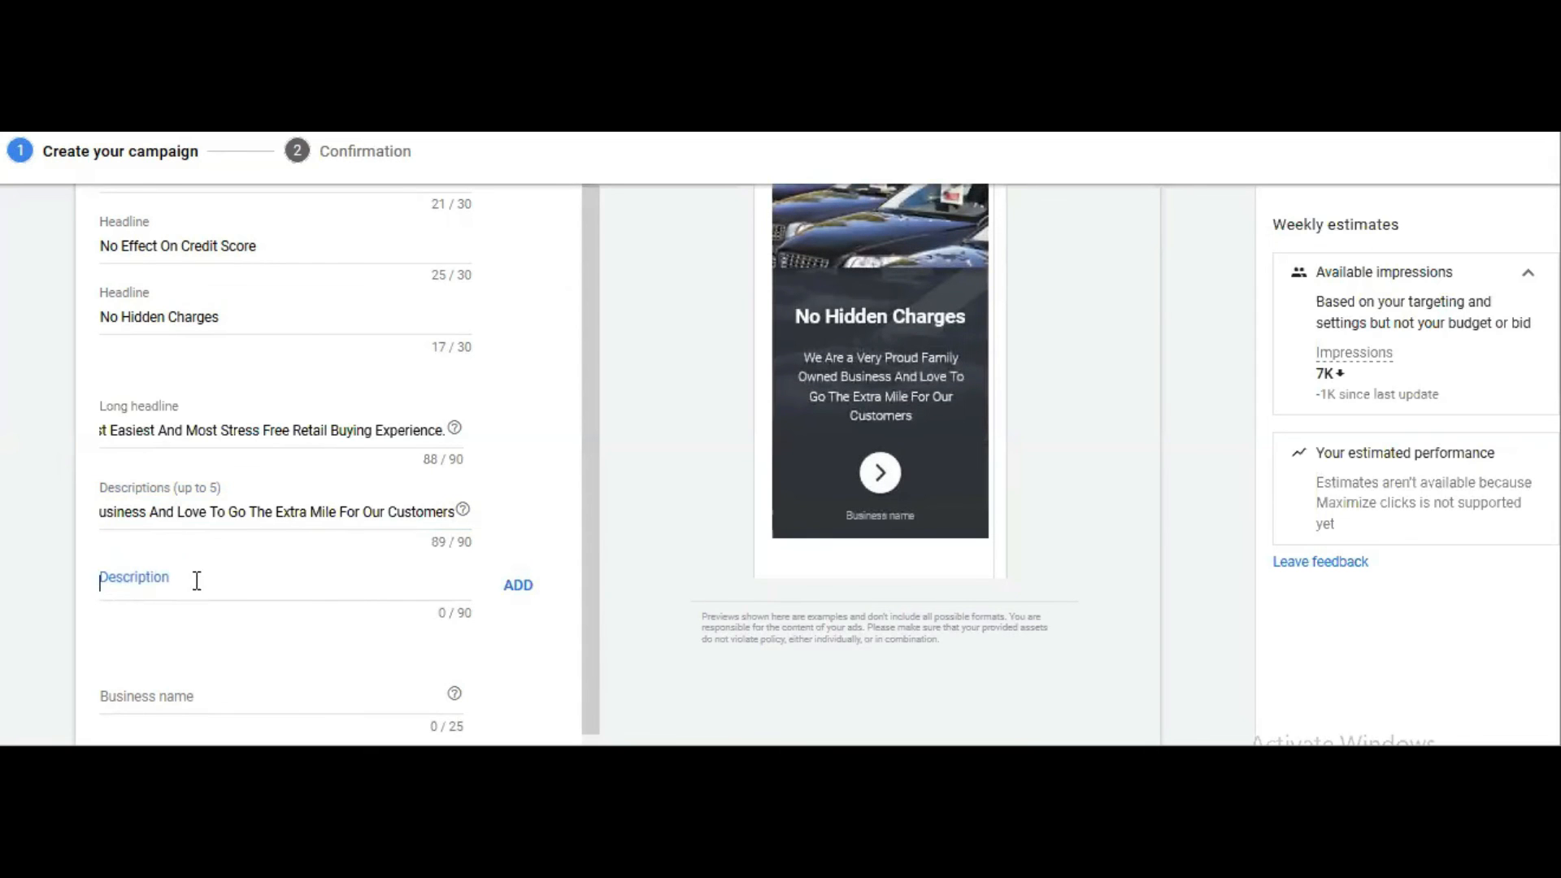
key(ctrl+v)
Add a third description reading "Main Street Motors Specially Hand Pick All Of Our Cars, Trucks And SUV's."
click(527, 587)
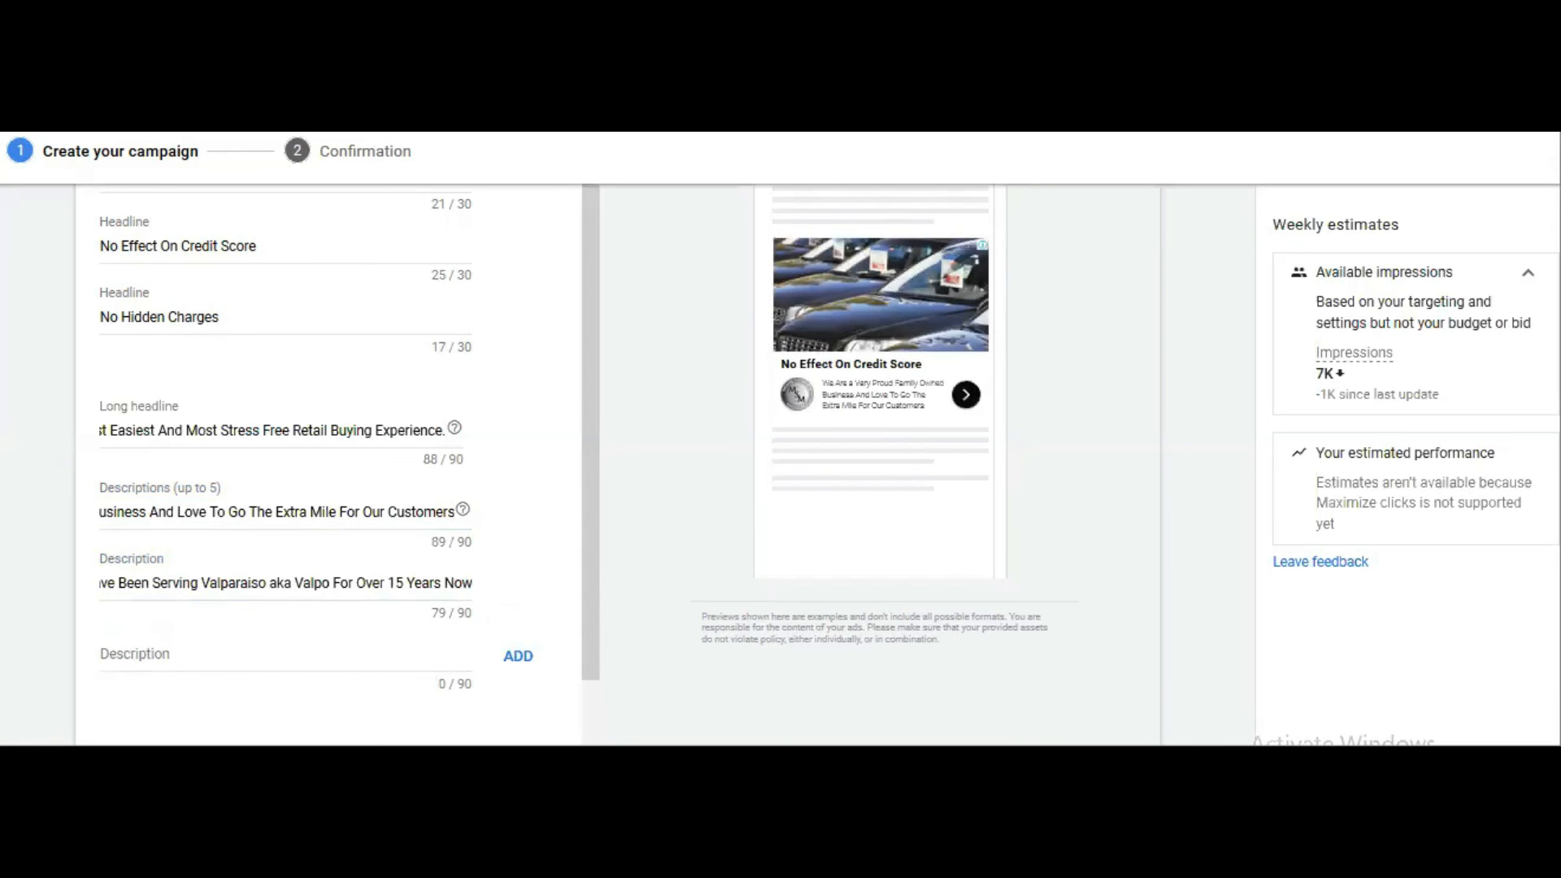
click(184, 660)
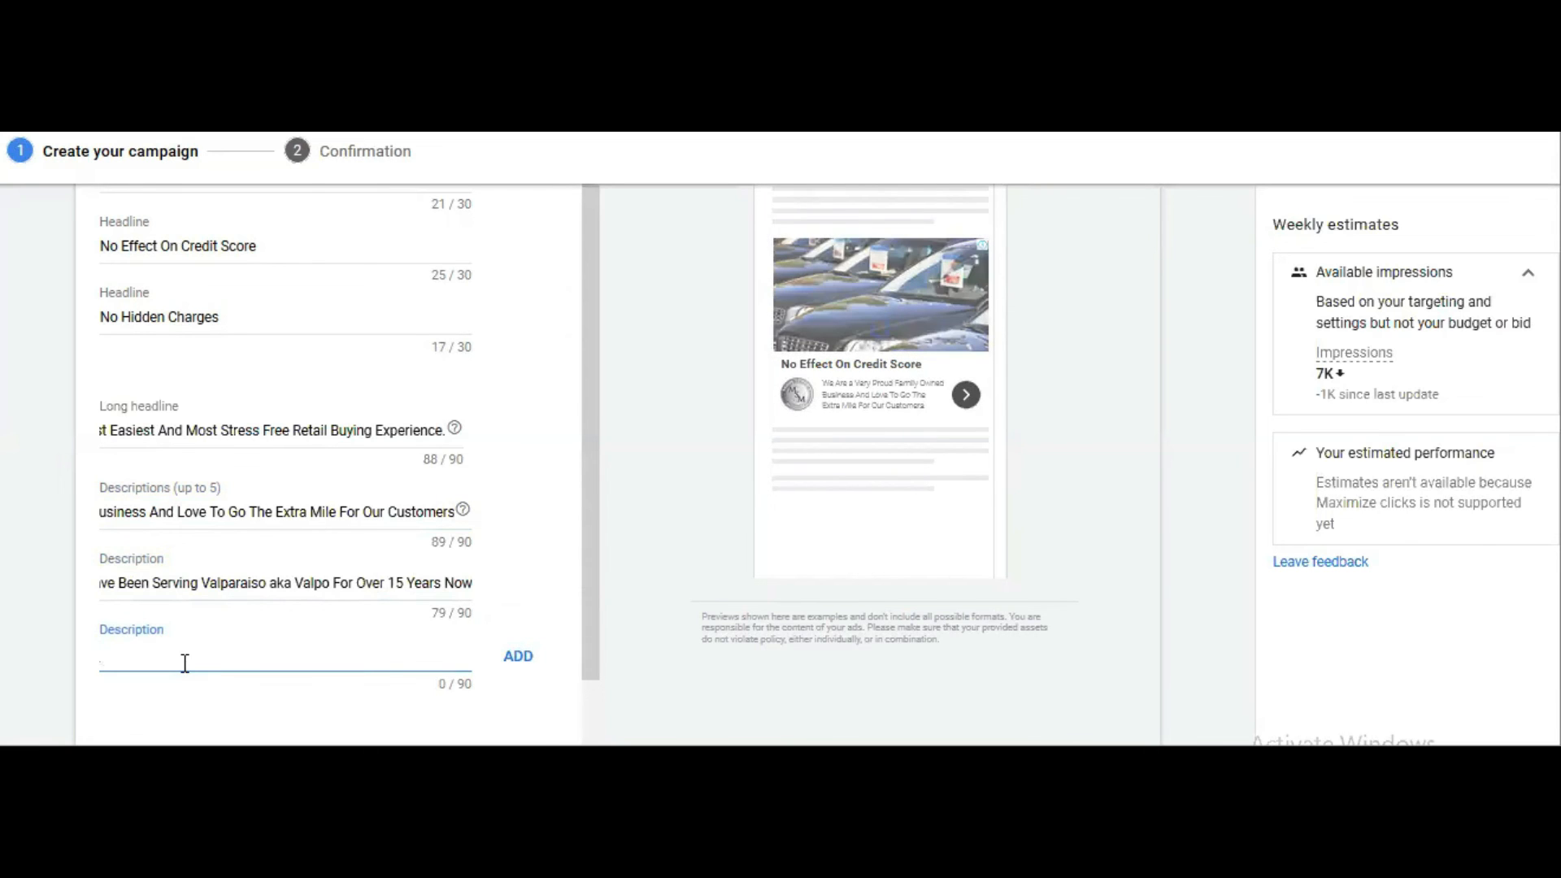
text(Main Street Motors Specially Hand Pick All Of Our Cars, Trucks And SUV's.)
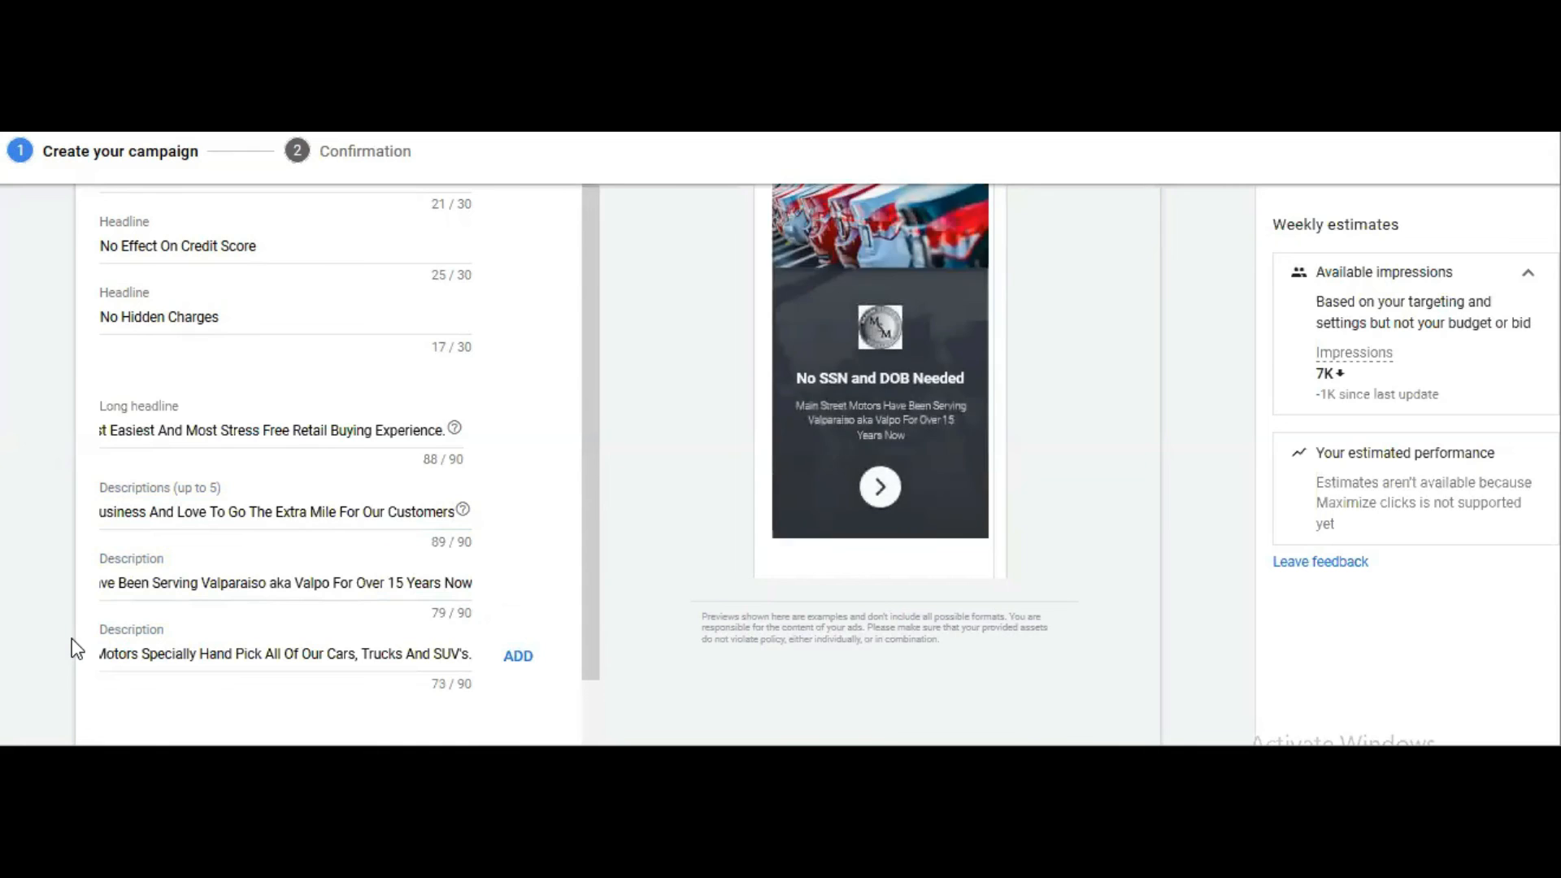
Enter "Main Street Motors" as the responsive display ad's business name
scroll(105, 568, down, 3)
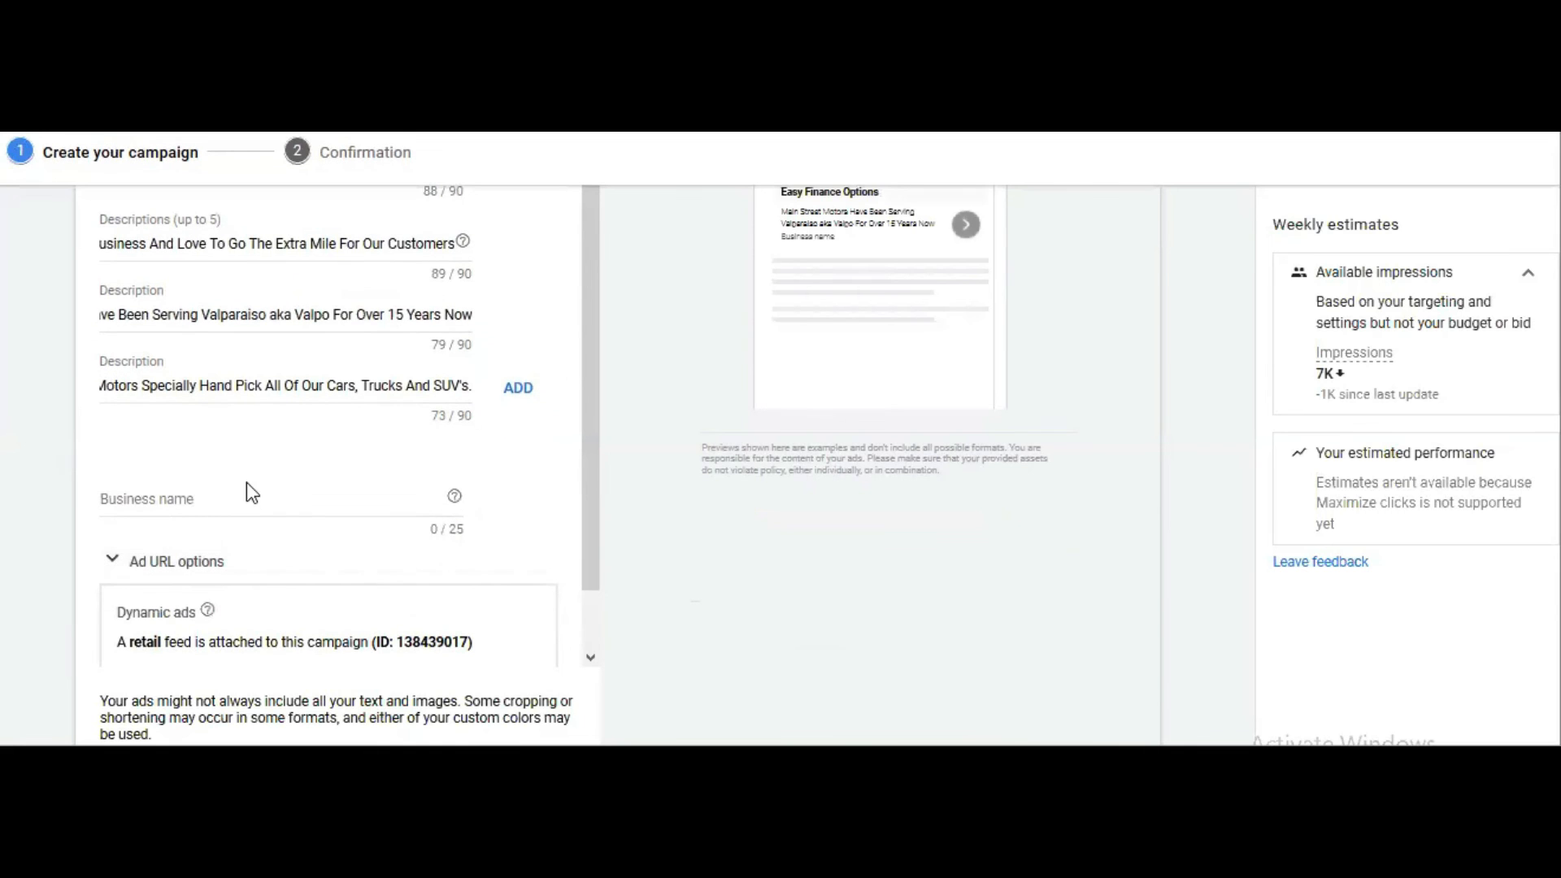
click(268, 501)
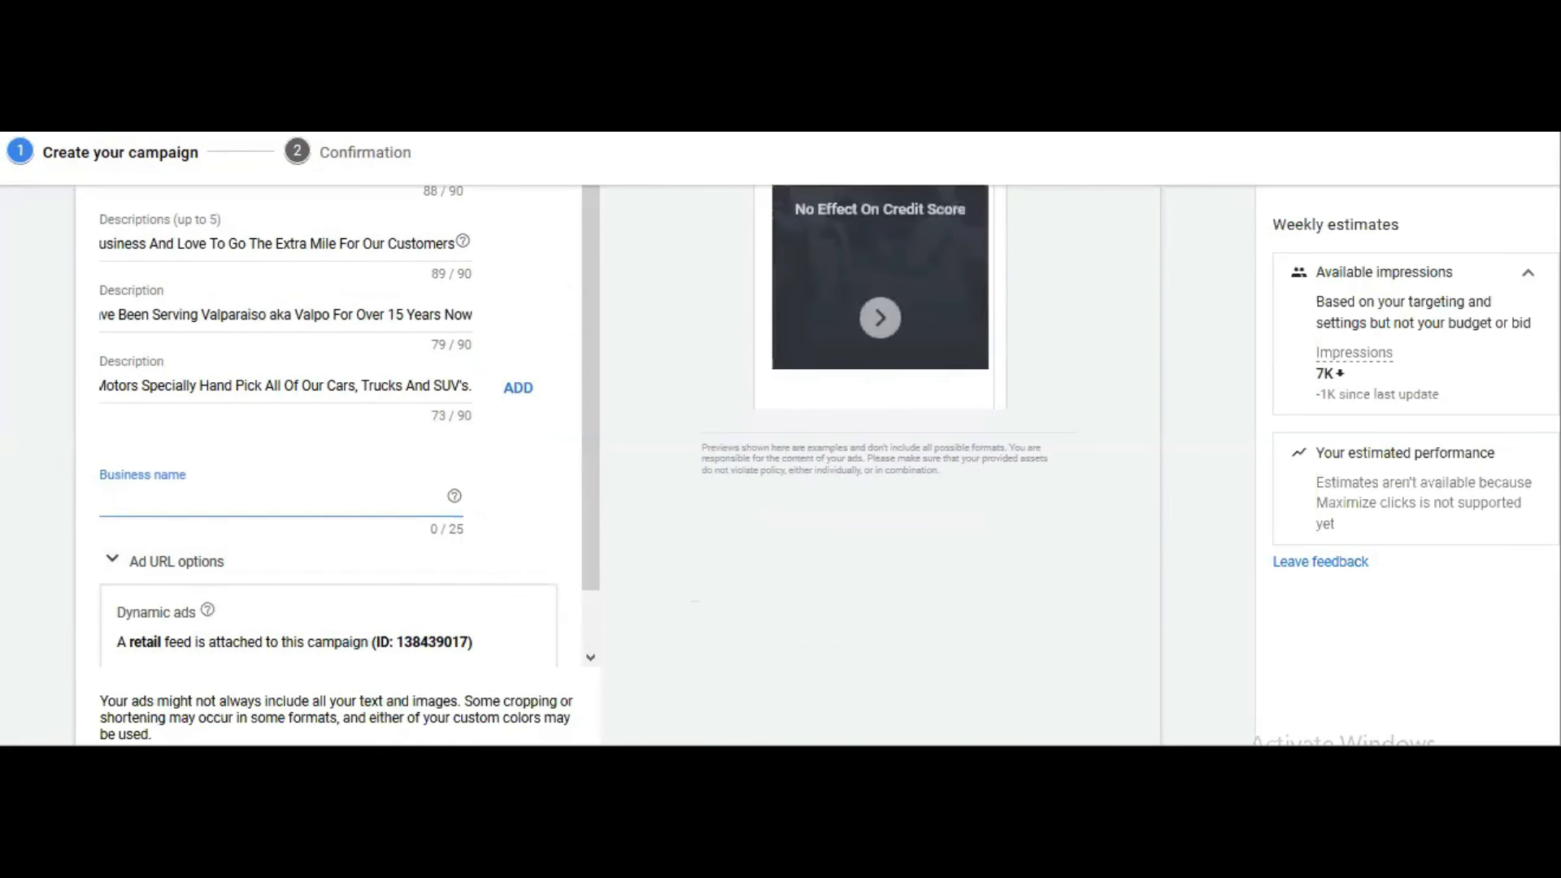
click(180, 501)
text(Main Street Motors)
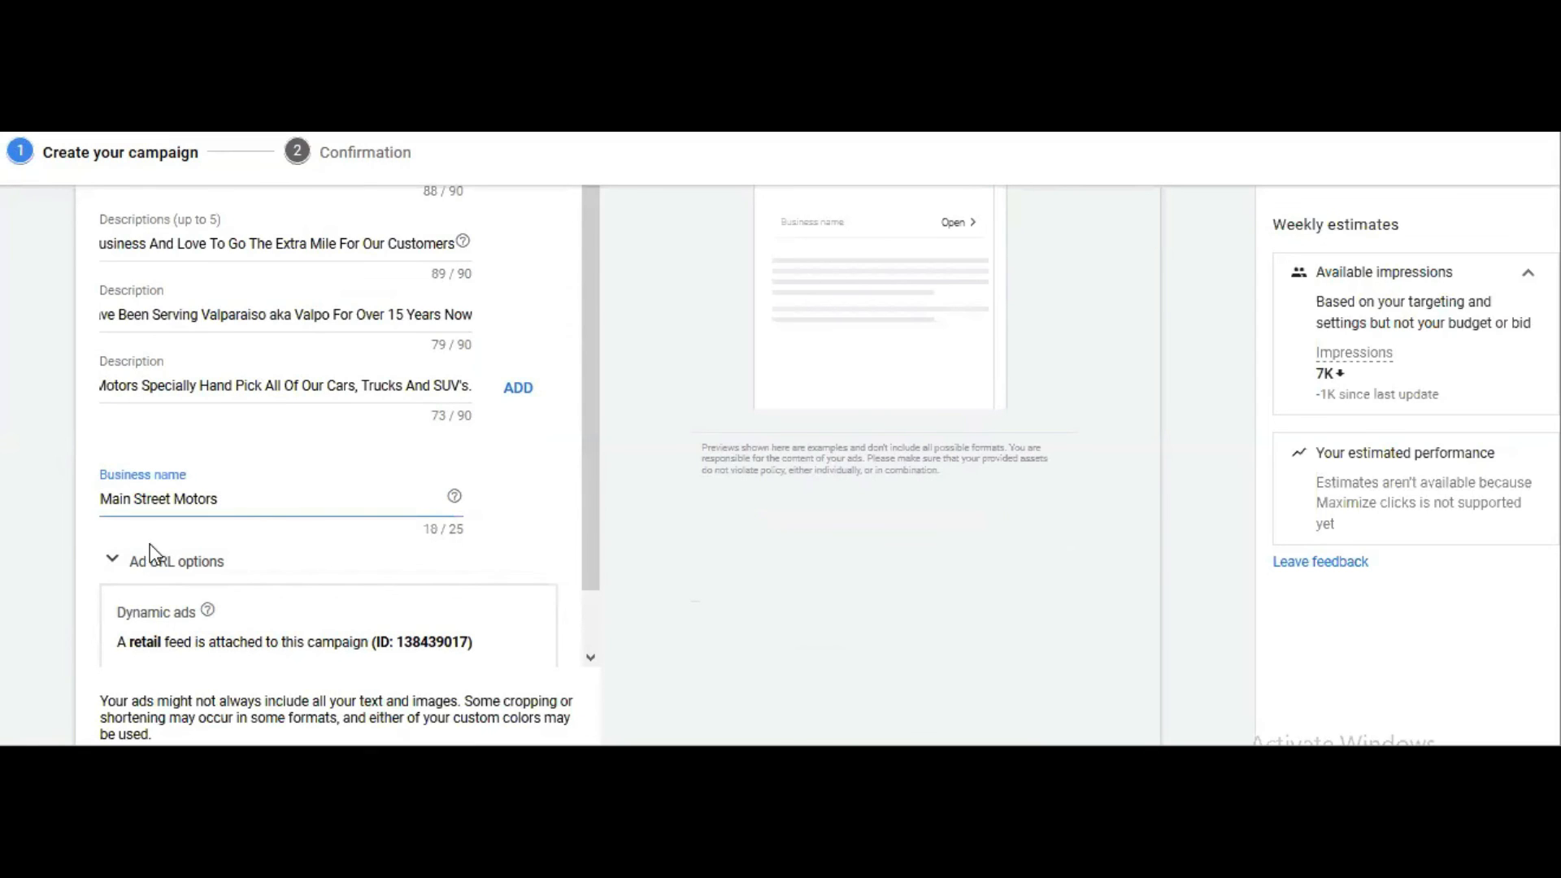
click(69, 529)
Add the finished ad to the ad group, create the campaign and continue to it from the confirmation summary
scroll(62, 531, down, 3)
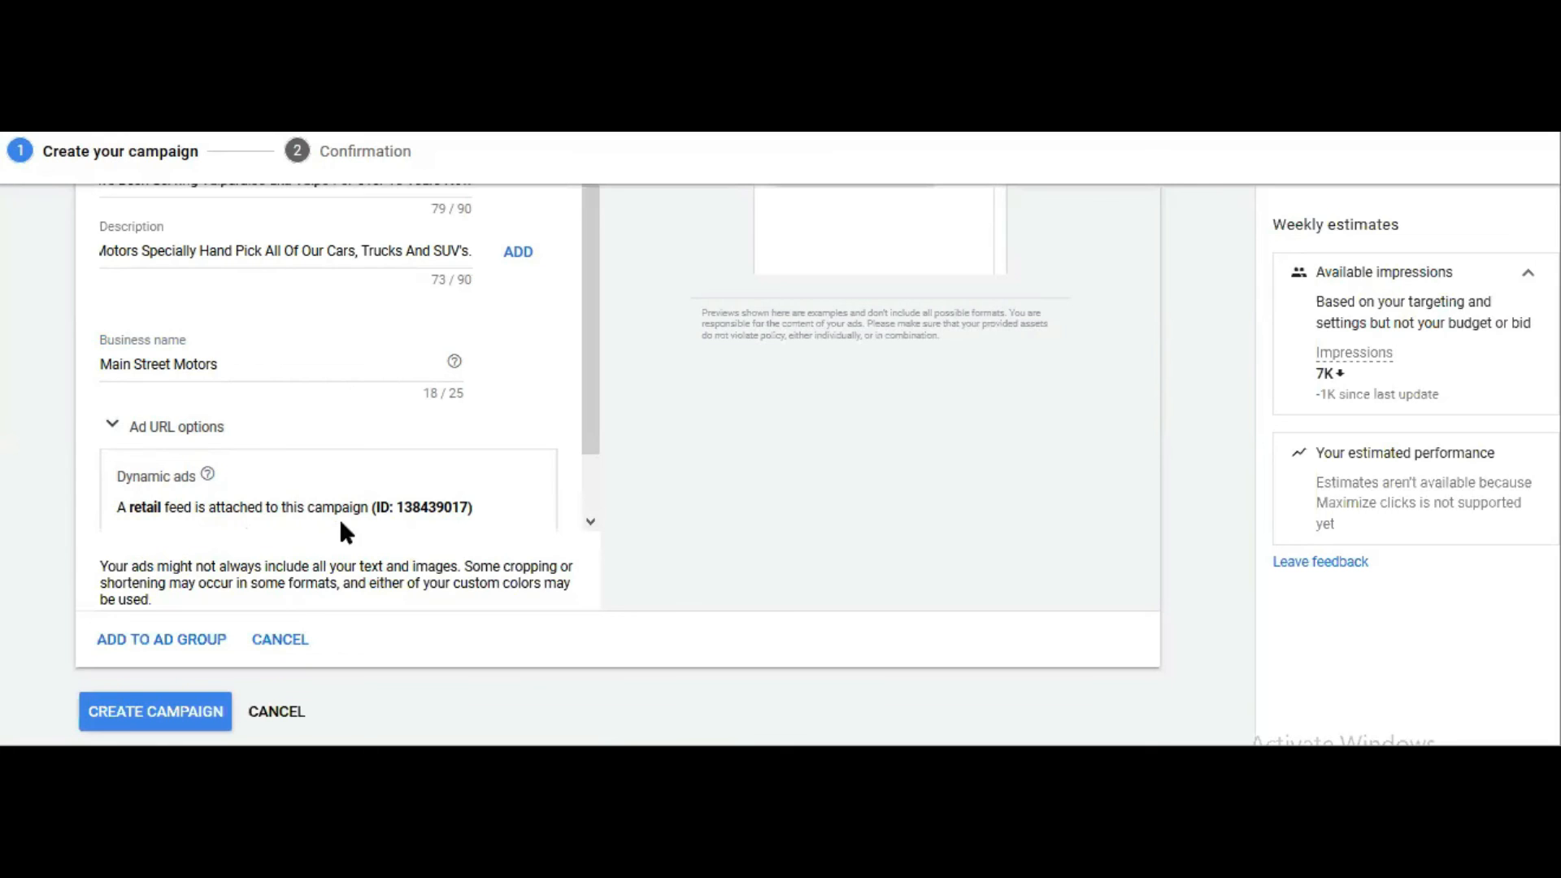
scroll(478, 470, down, 1)
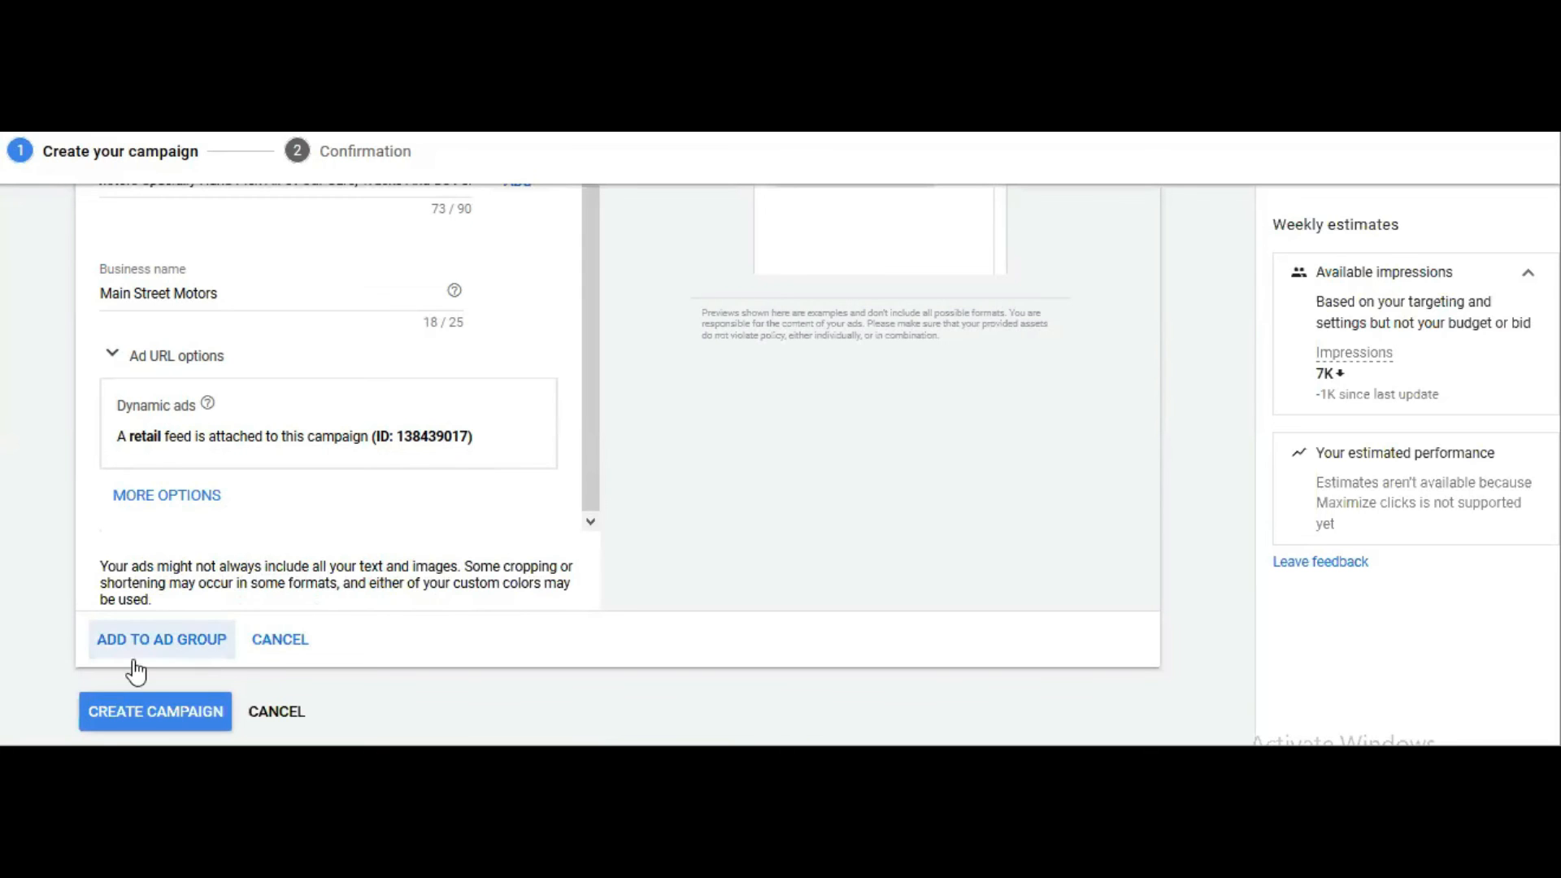
click(184, 641)
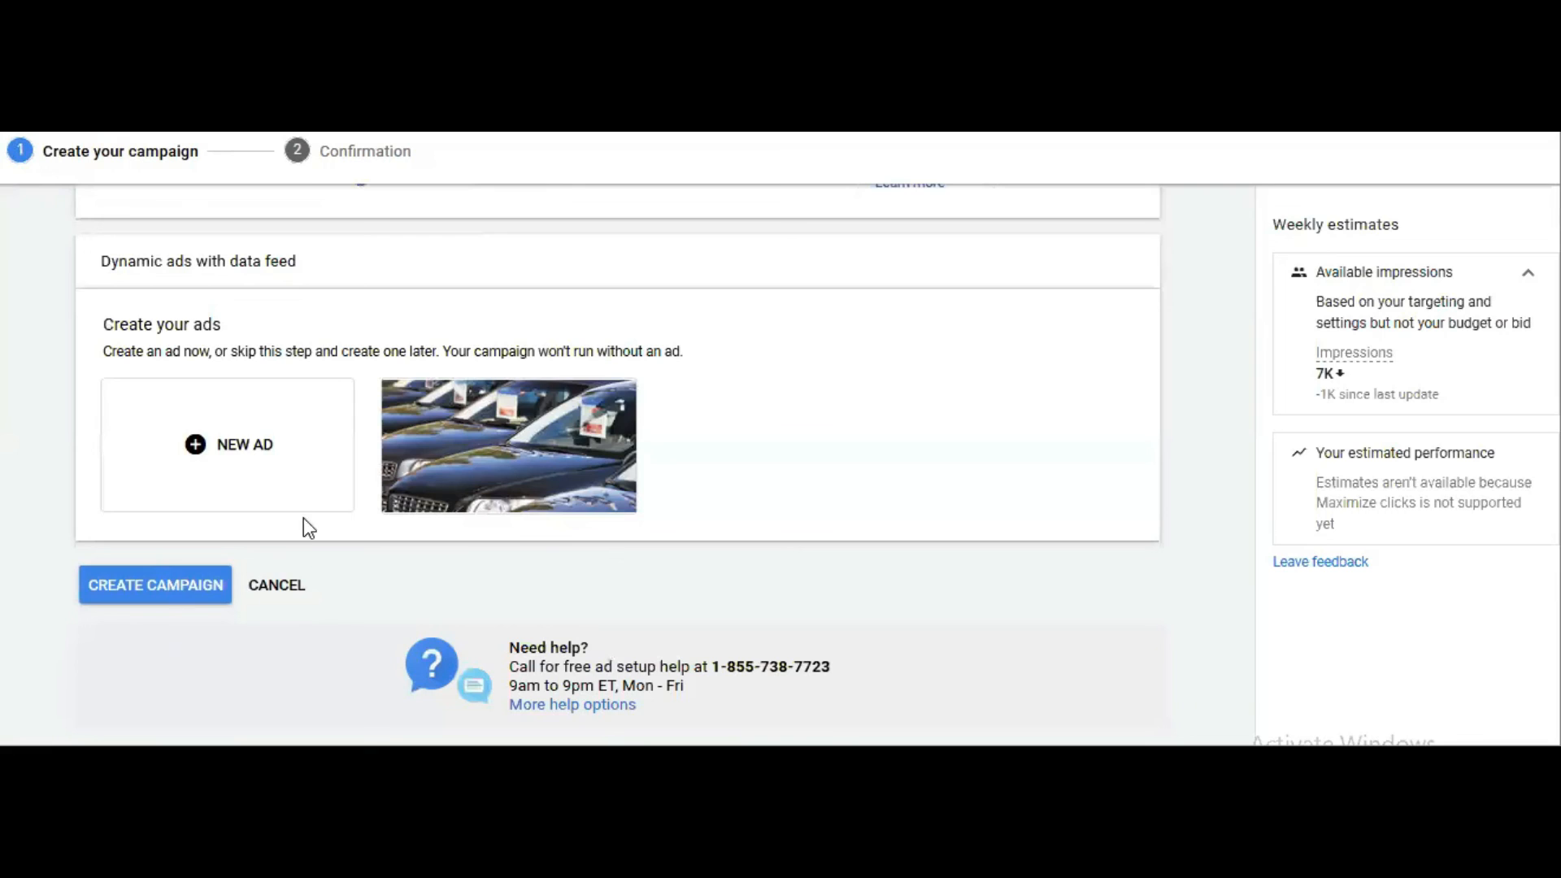
click(179, 592)
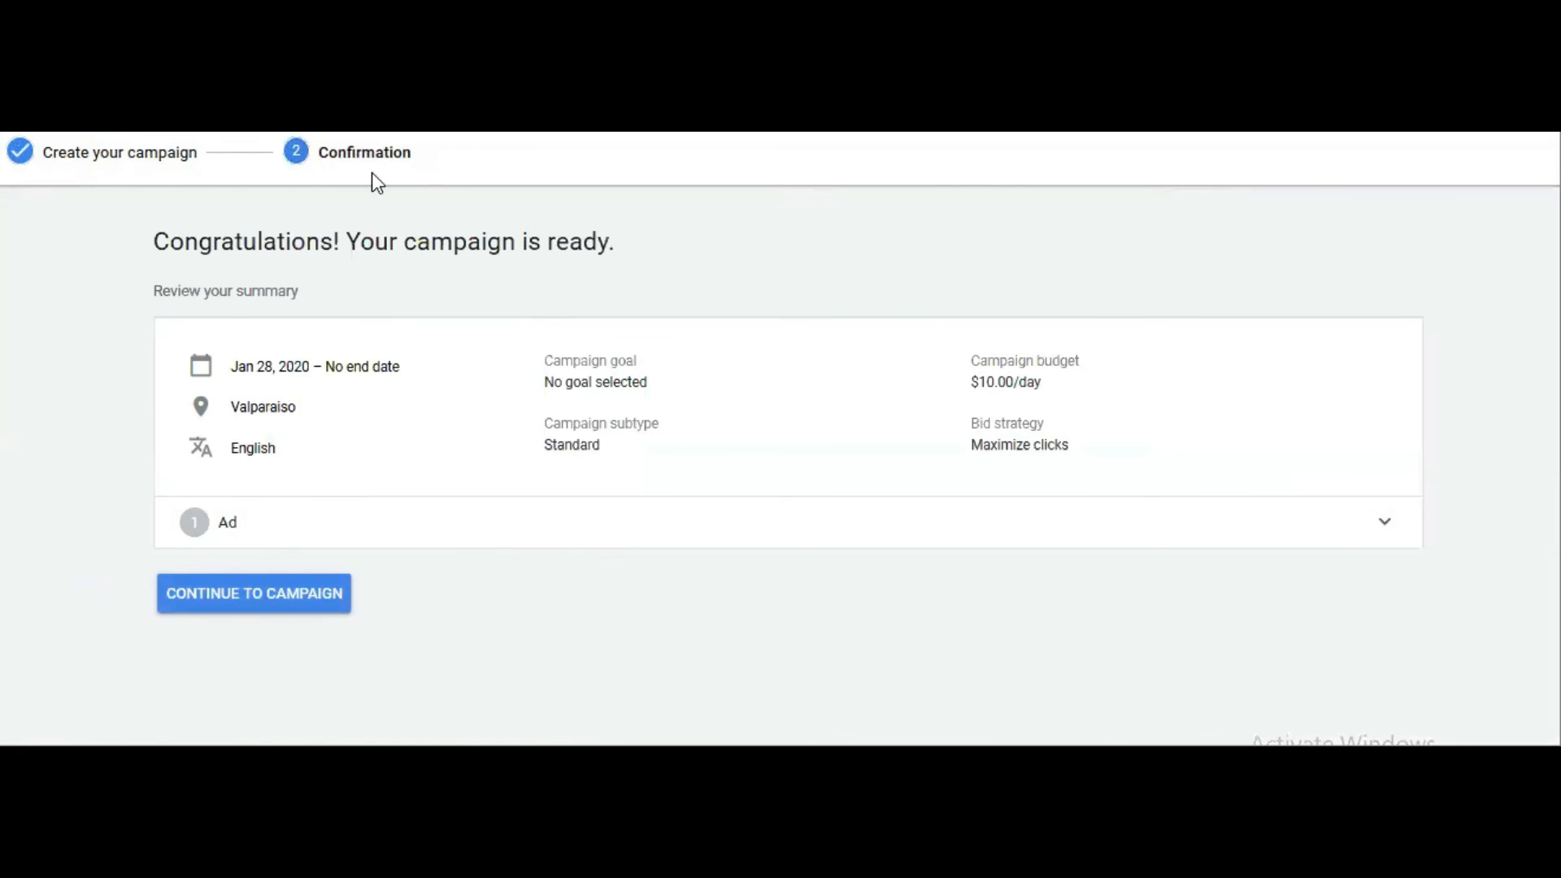
click(232, 597)
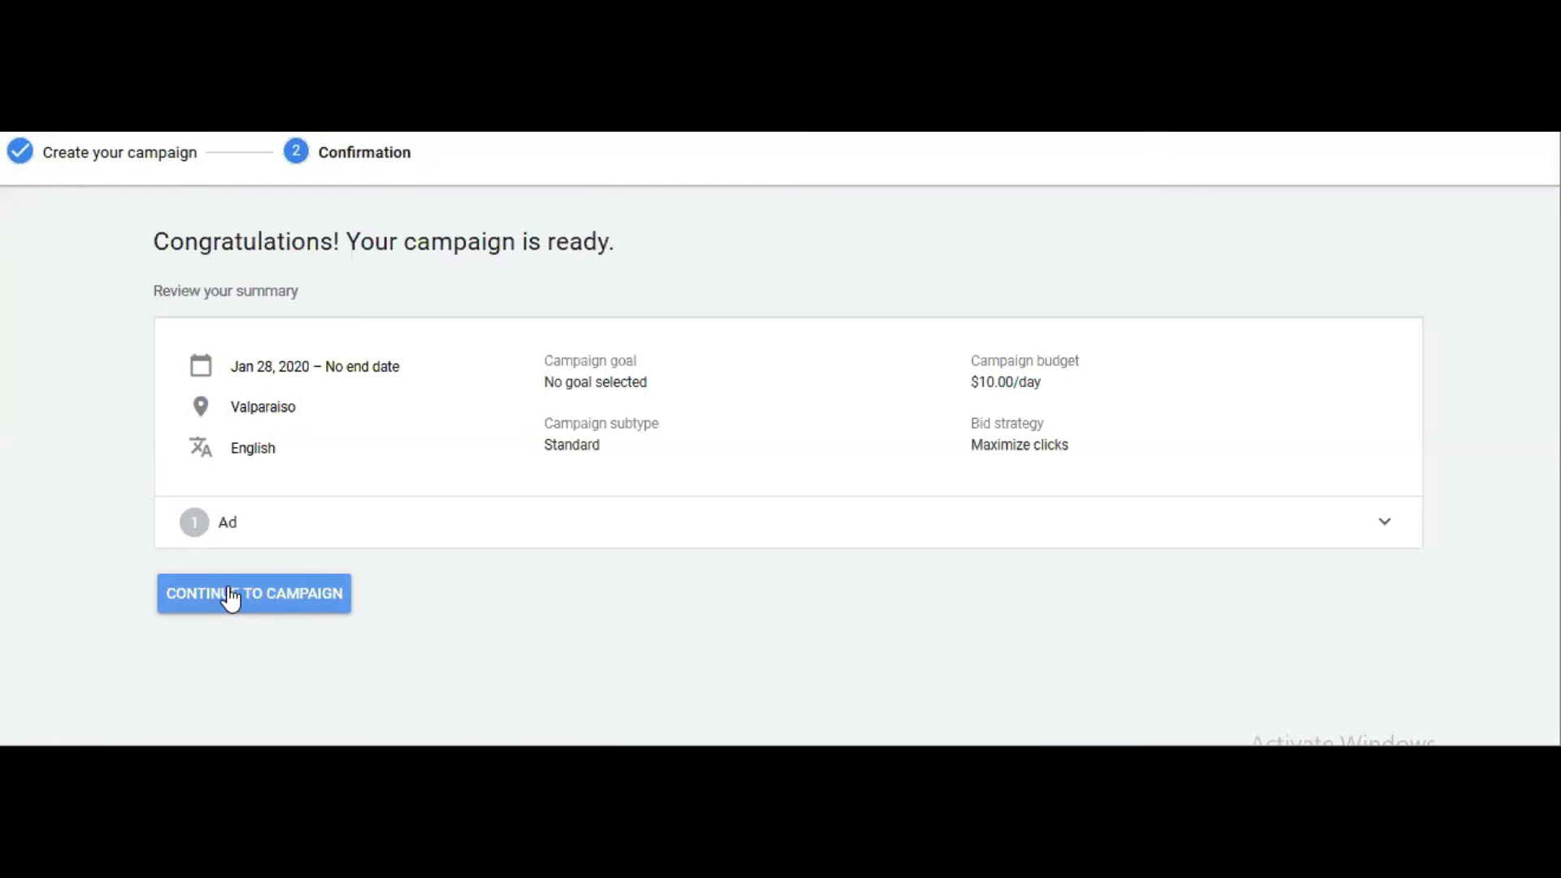